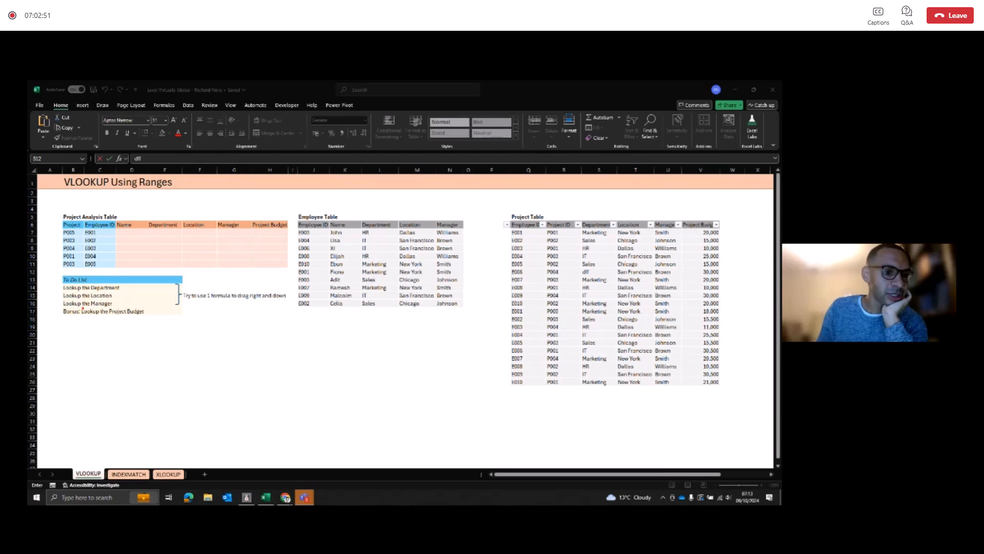
# Step: Examine the Employee ID and column headings of the Project Analysis Table alongside the matching Employee Table data
pyautogui.click(100, 236)
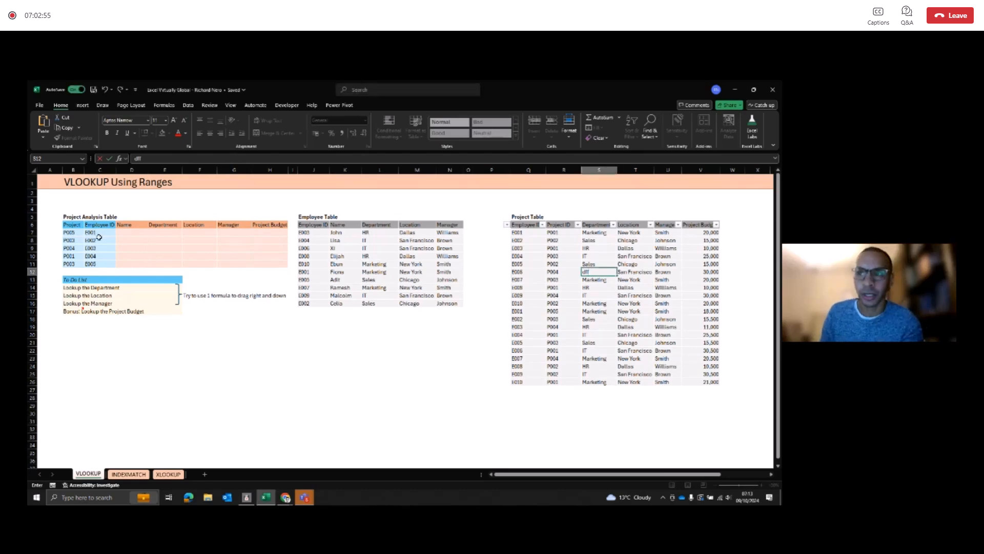
pyautogui.click(100, 238)
pyautogui.click(105, 234)
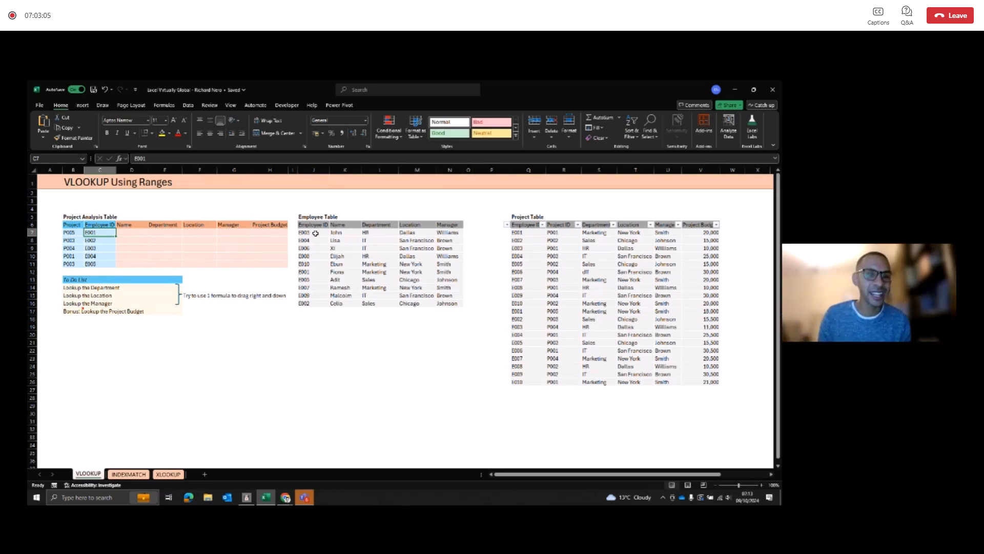
pyautogui.moveTo(316, 233); pyautogui.dragTo(452, 304)
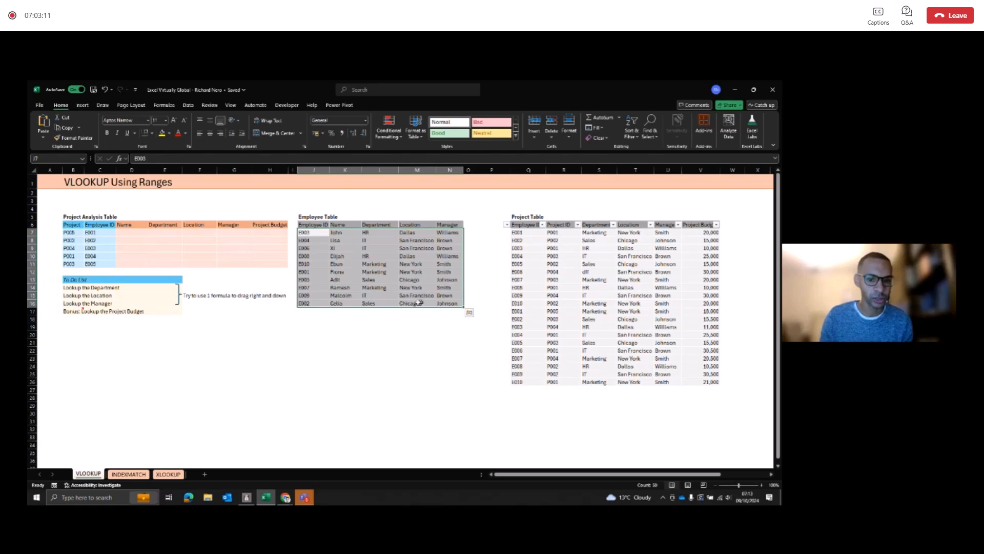
pyautogui.moveTo(315, 233); pyautogui.dragTo(449, 303)
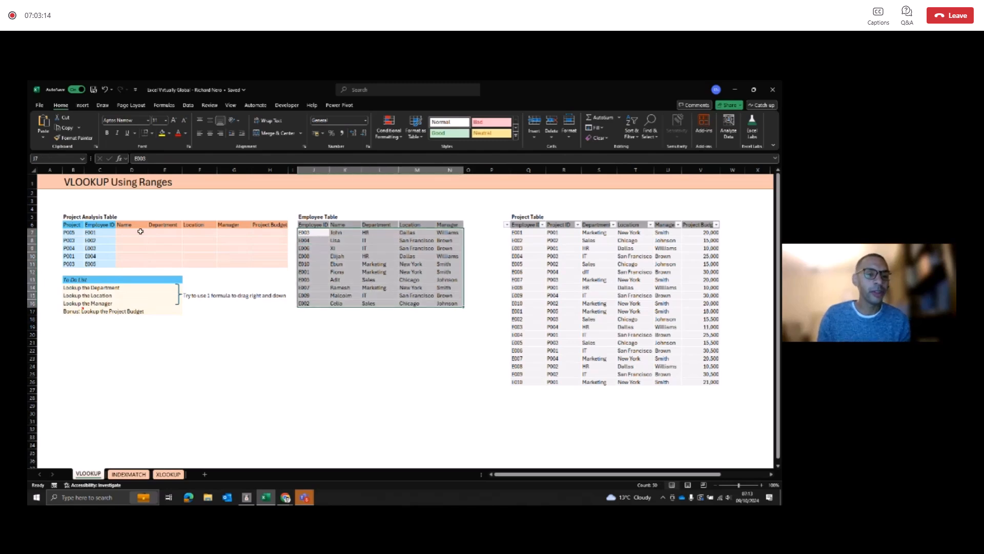
pyautogui.click(100, 233)
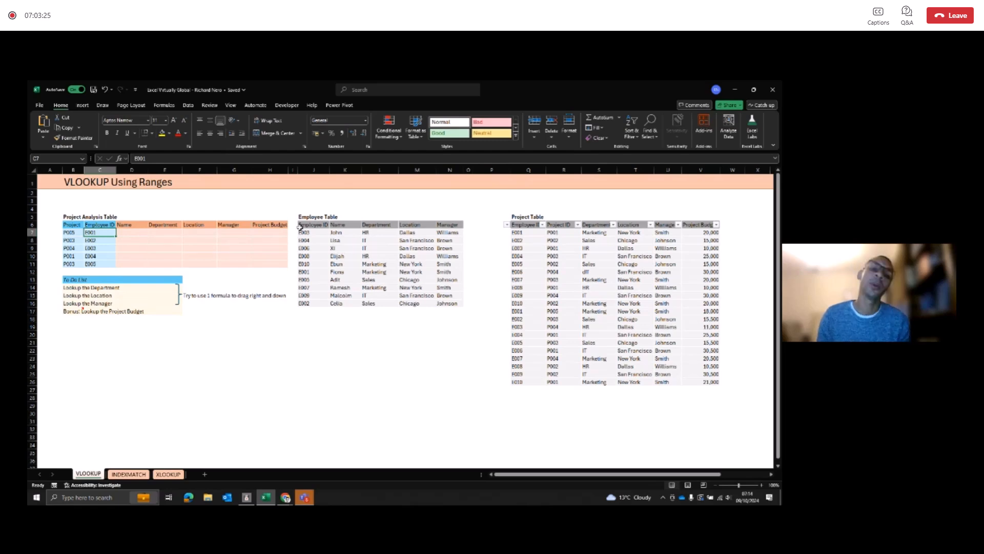
pyautogui.moveTo(304, 232); pyautogui.dragTo(460, 251)
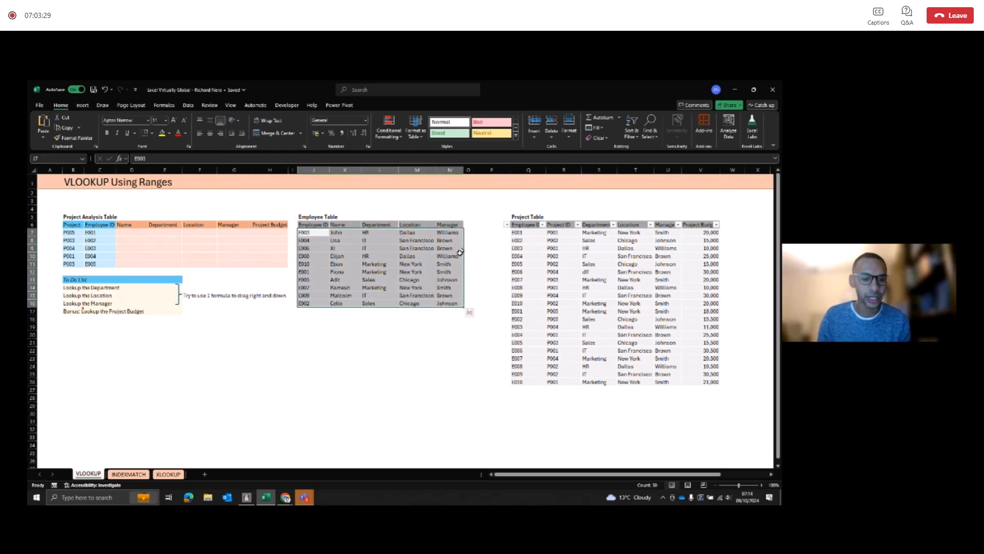
pyautogui.click(132, 232)
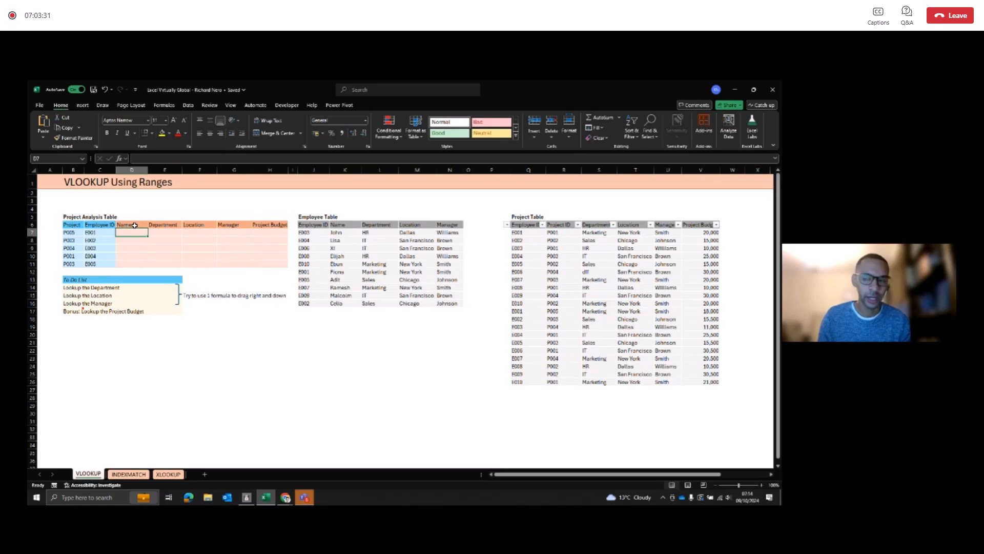
pyautogui.click(163, 225)
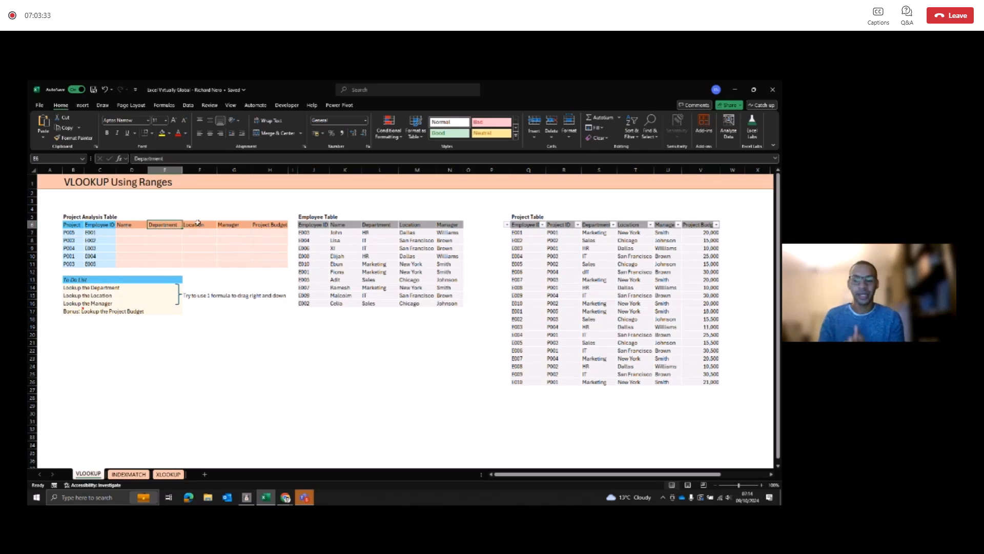
pyautogui.click(234, 224)
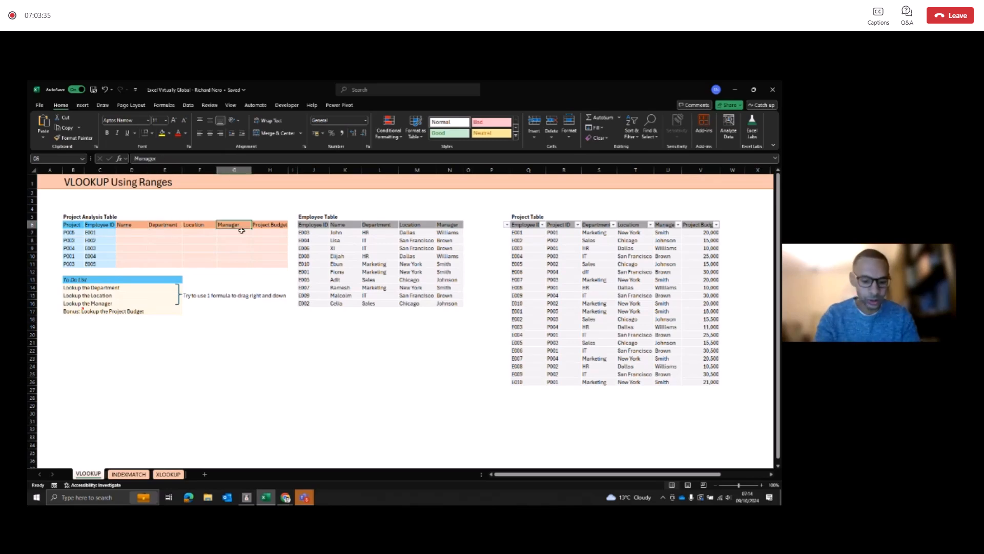
pyautogui.click(102, 233)
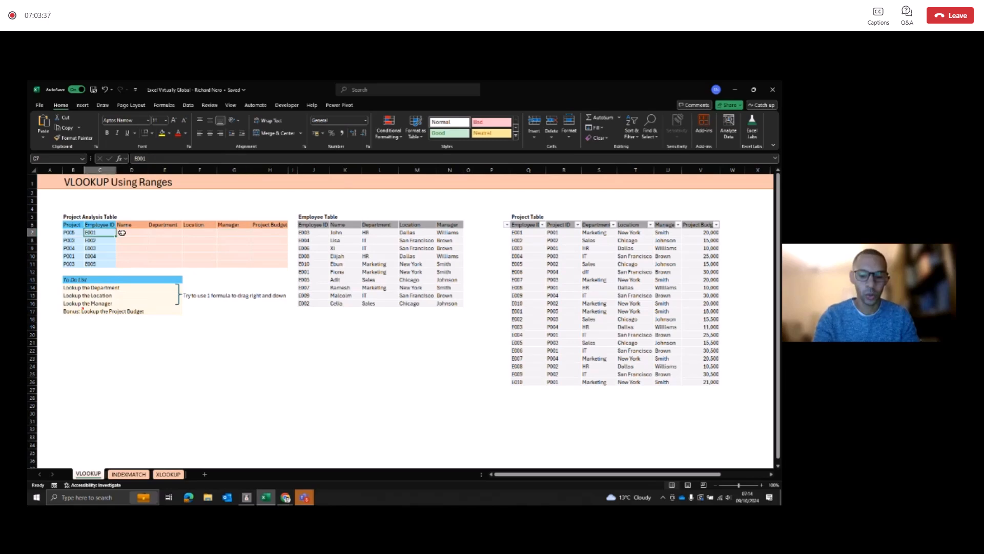
# Step: Enter =VLOOKUP(C7,J7:N16,2,0) in D7 to look up the first employee's name with an exact match
pyautogui.click(130, 234)
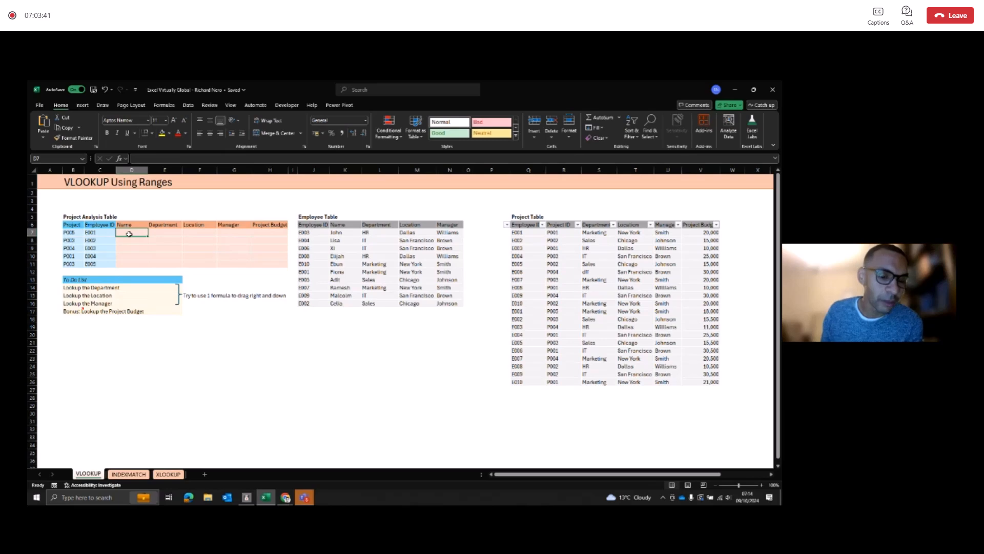
pyautogui.write('=VLOOKUP')
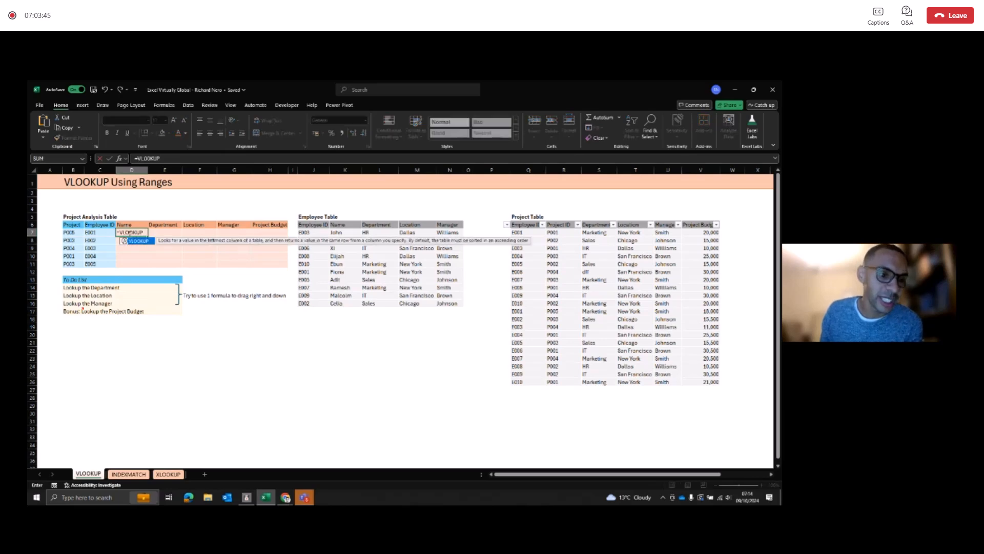
pyautogui.write('(')
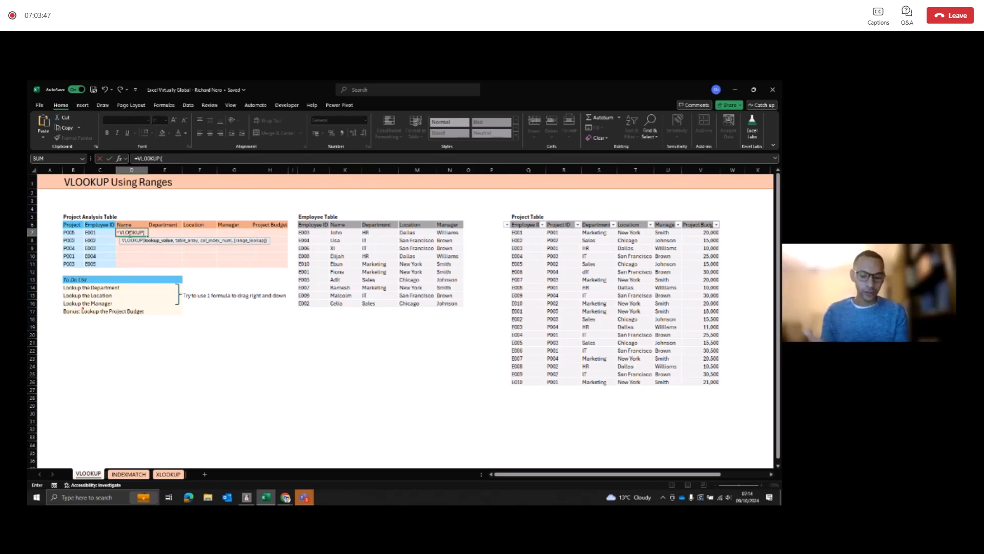
pyautogui.click(110, 233)
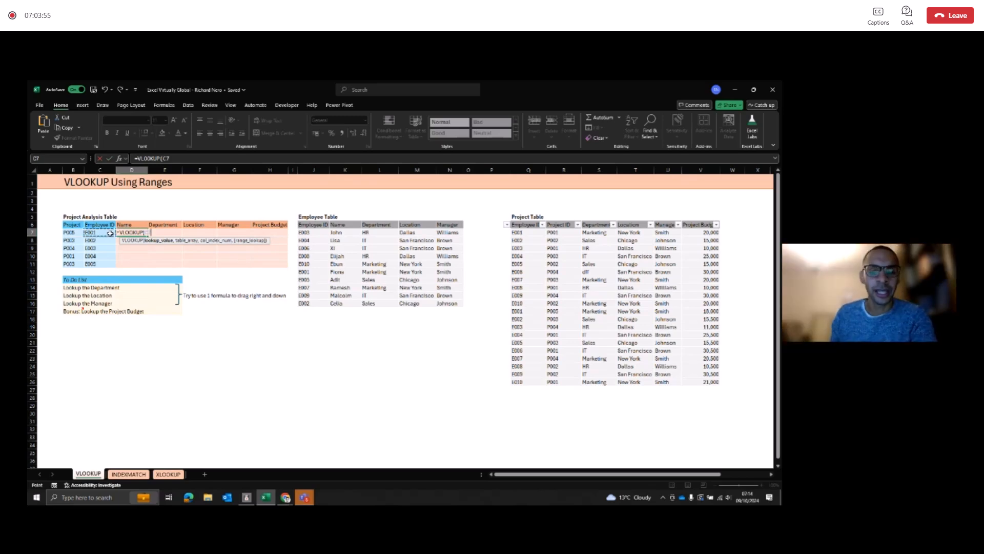
pyautogui.write(',')
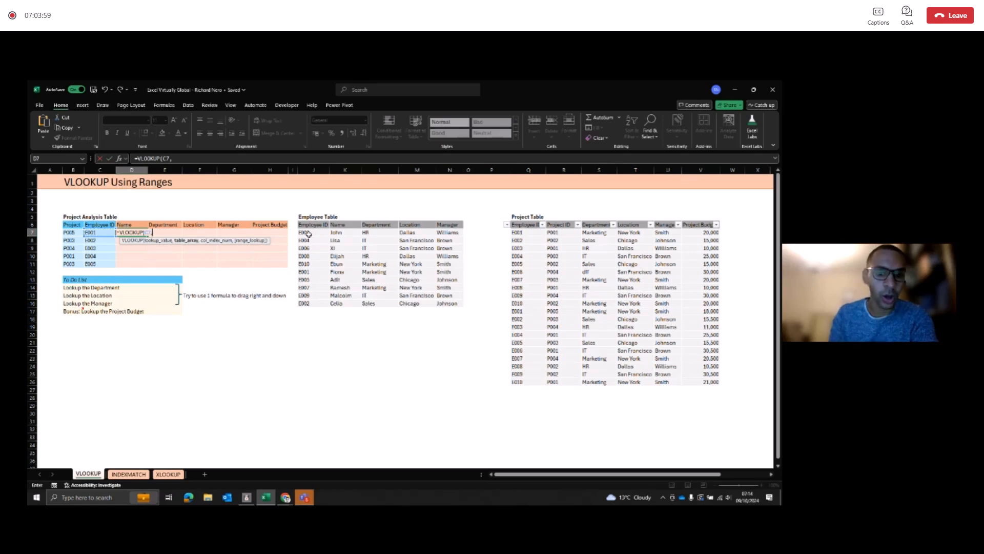
pyautogui.moveTo(308, 234); pyautogui.dragTo(439, 299)
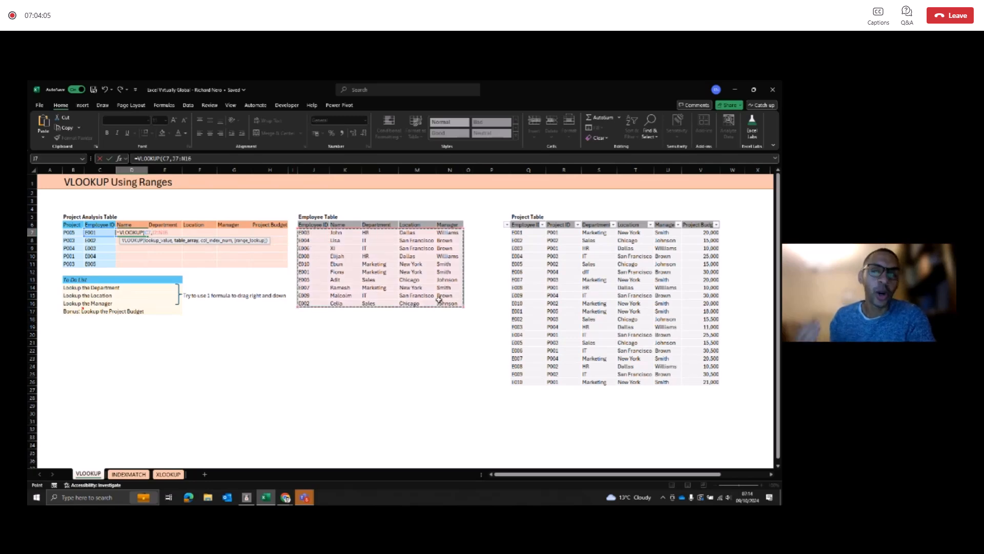
pyautogui.write(',')
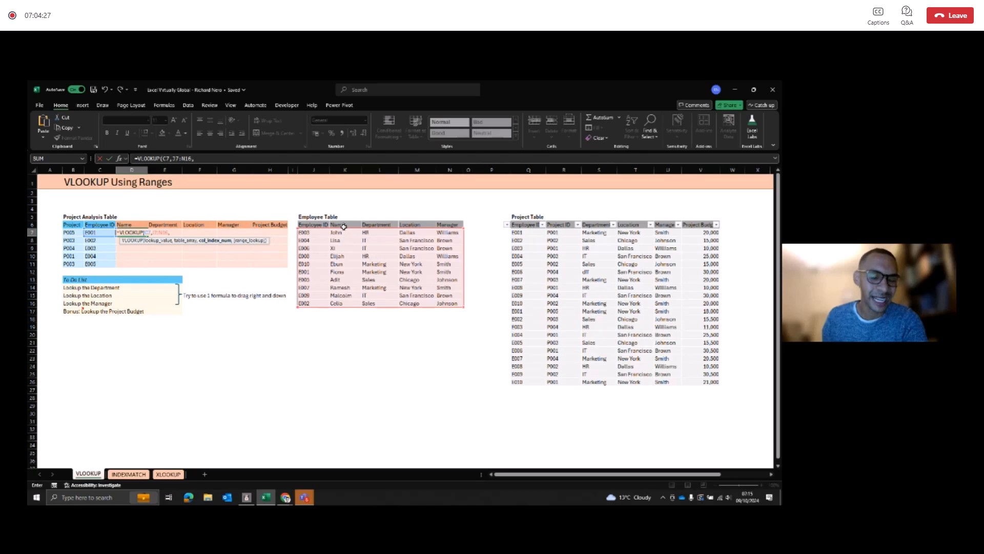
pyautogui.write('2')
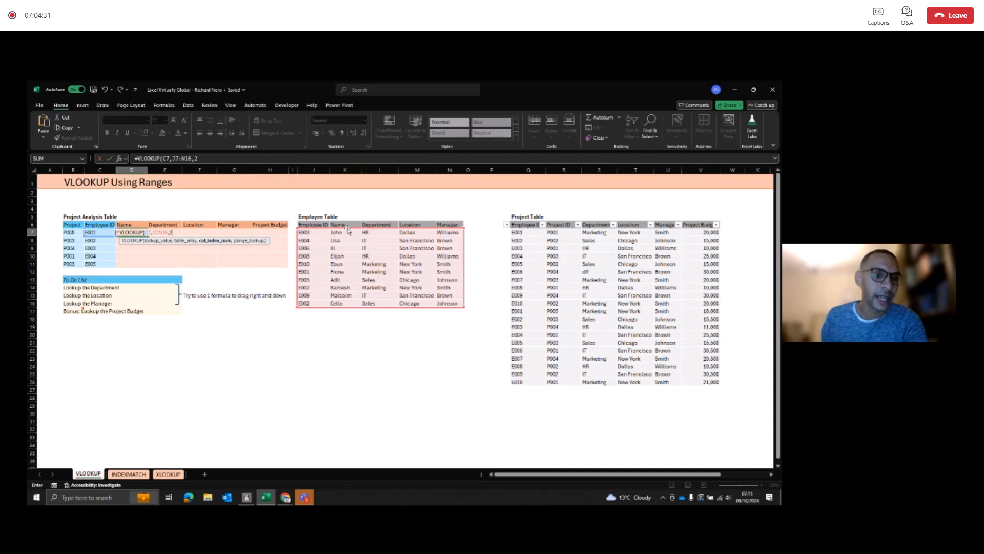
pyautogui.write(',')
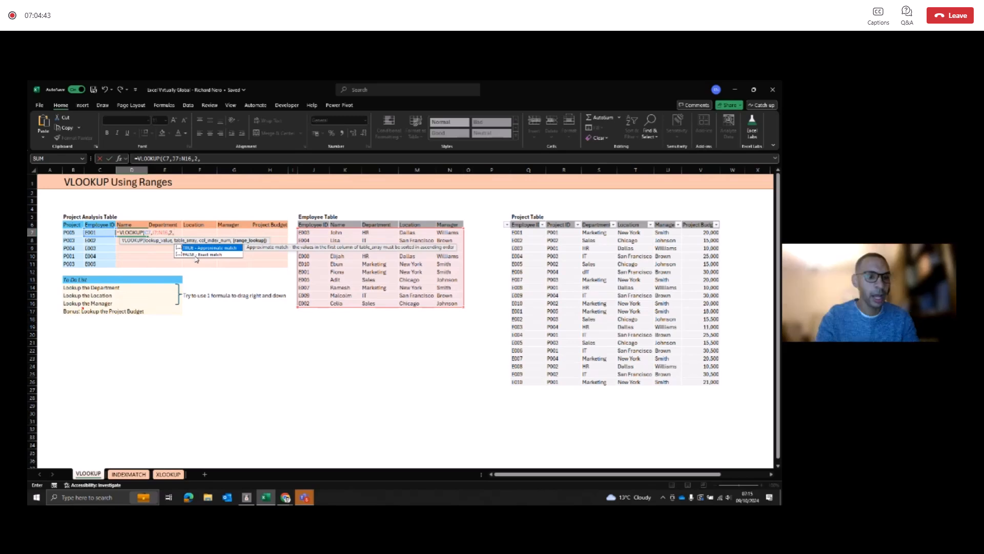
pyautogui.write('0')
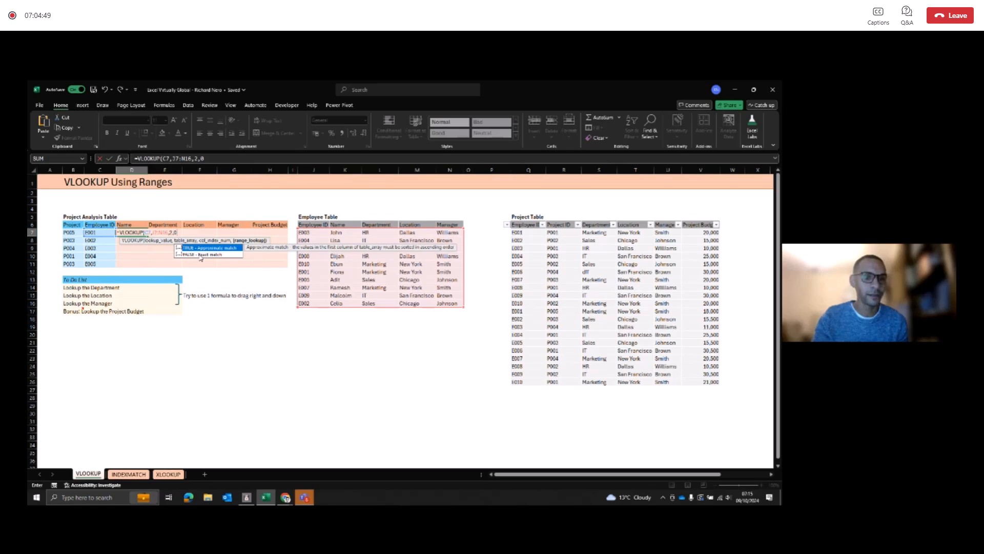
pyautogui.write(')')
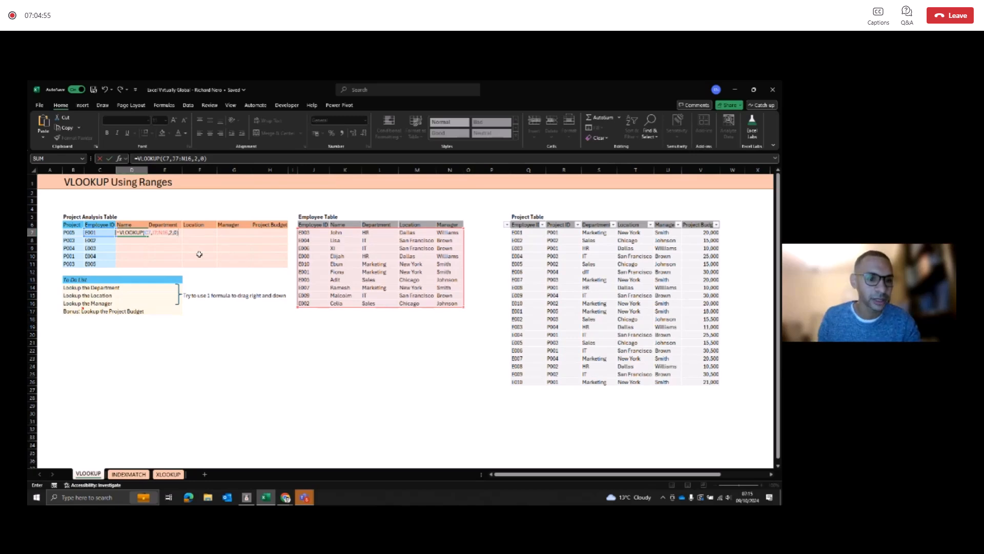
pyautogui.press('Return')
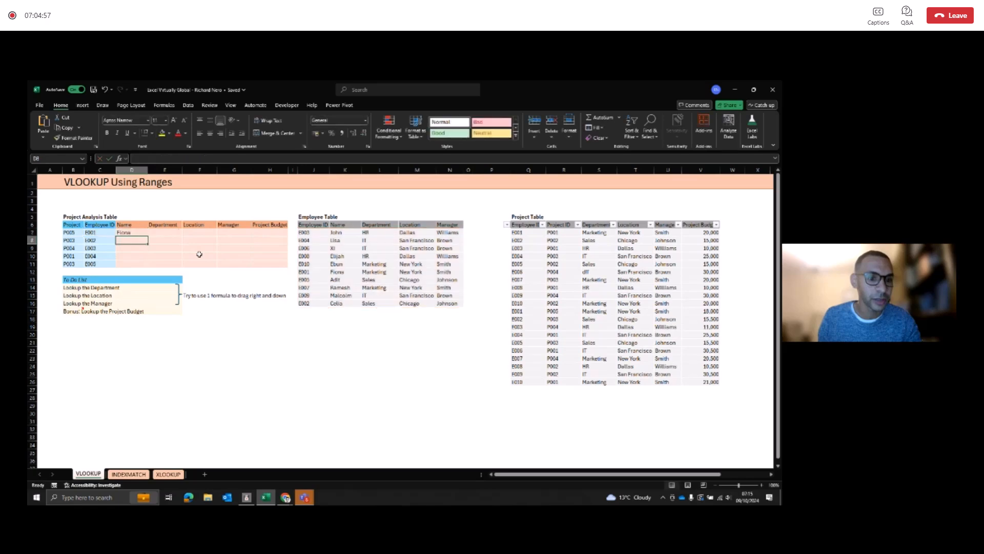
# Step: Fill the D7 lookup formula across to the Manager column and inspect the references of the copied formula in E7
pyautogui.click(132, 232)
pyautogui.moveTo(148, 236); pyautogui.dragTo(245, 239)
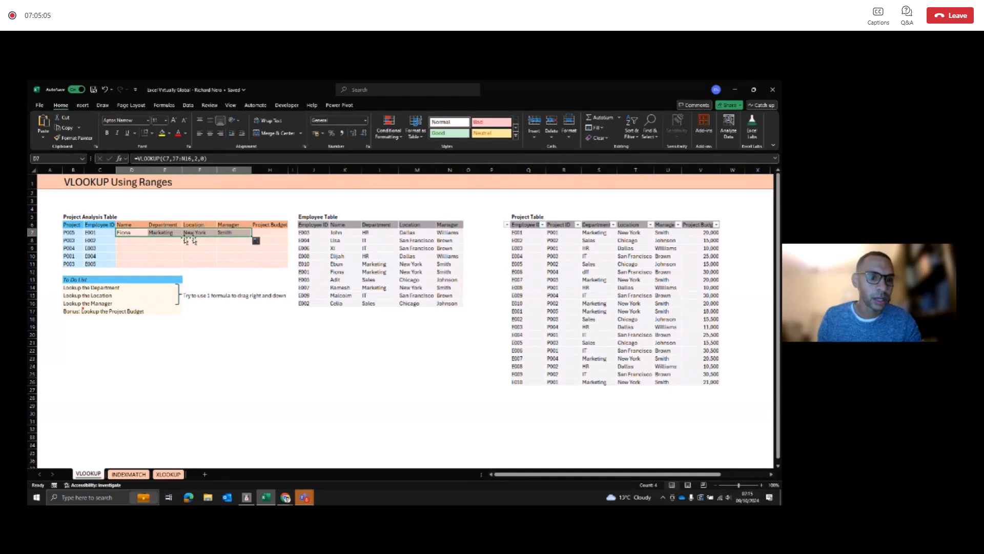
pyautogui.click(163, 232)
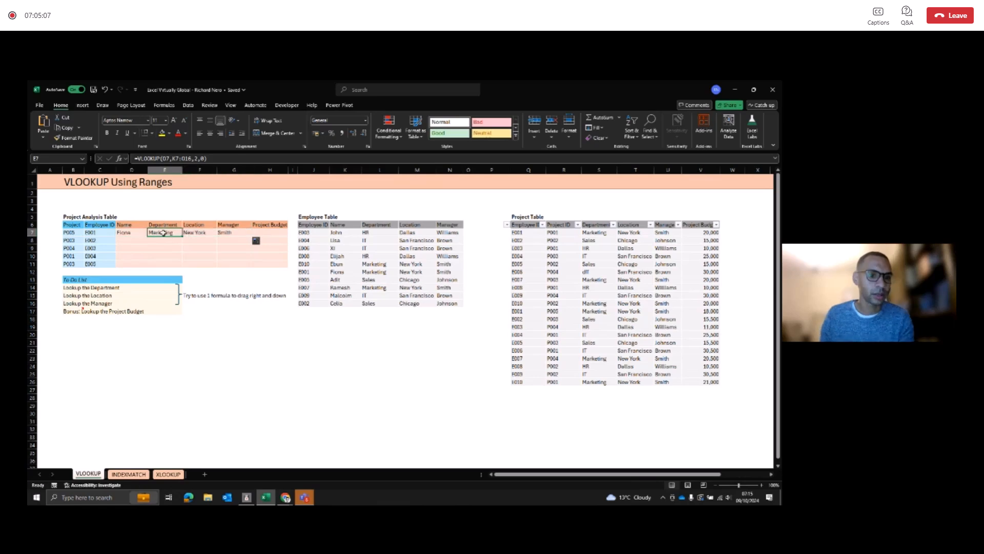
pyautogui.click(183, 158)
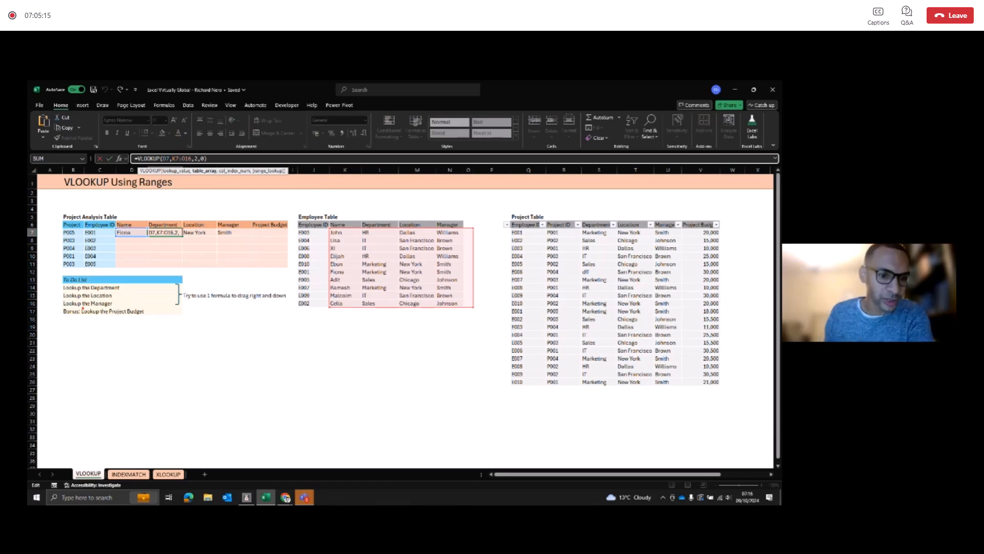
pyautogui.hotkey('ctrl', 'Return')
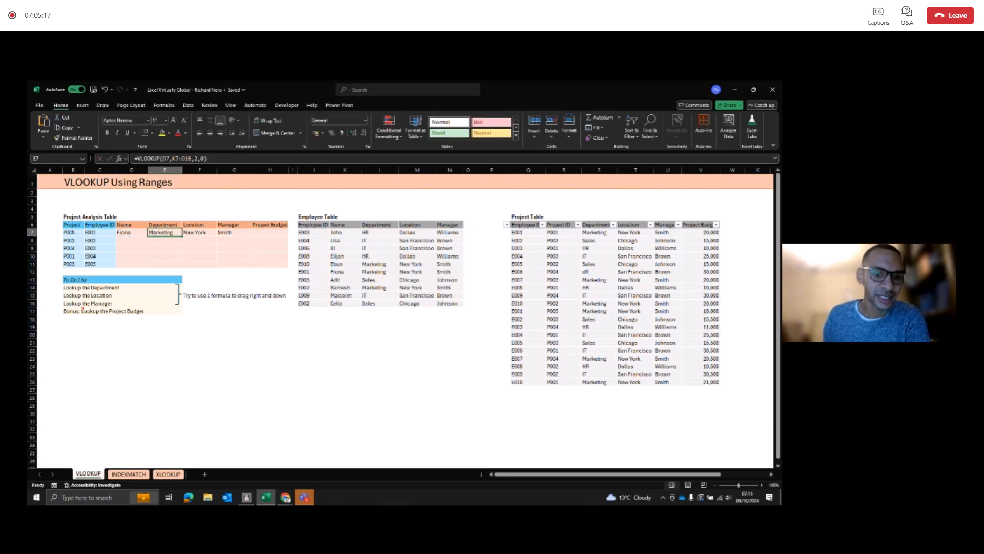
pyautogui.press('F2')
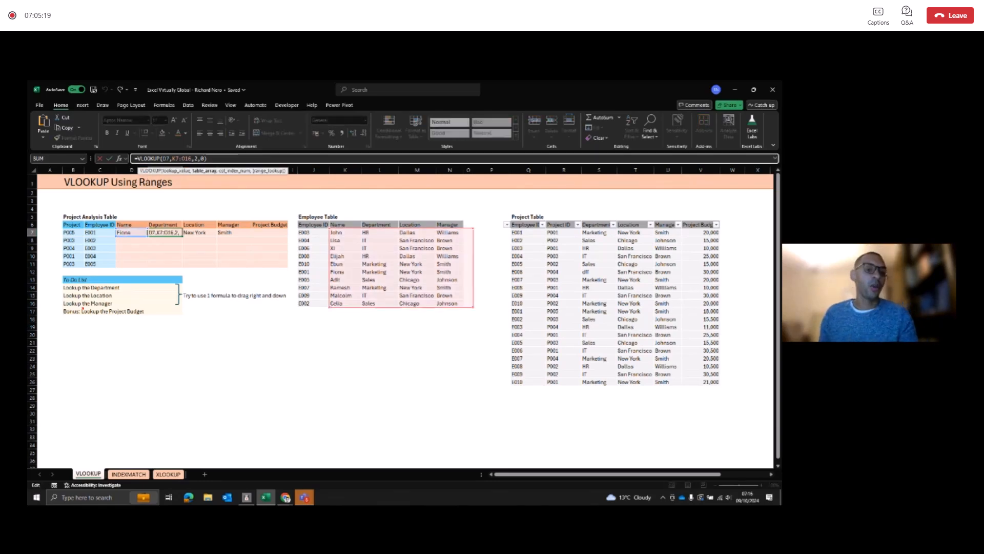
pyautogui.press('Escape')
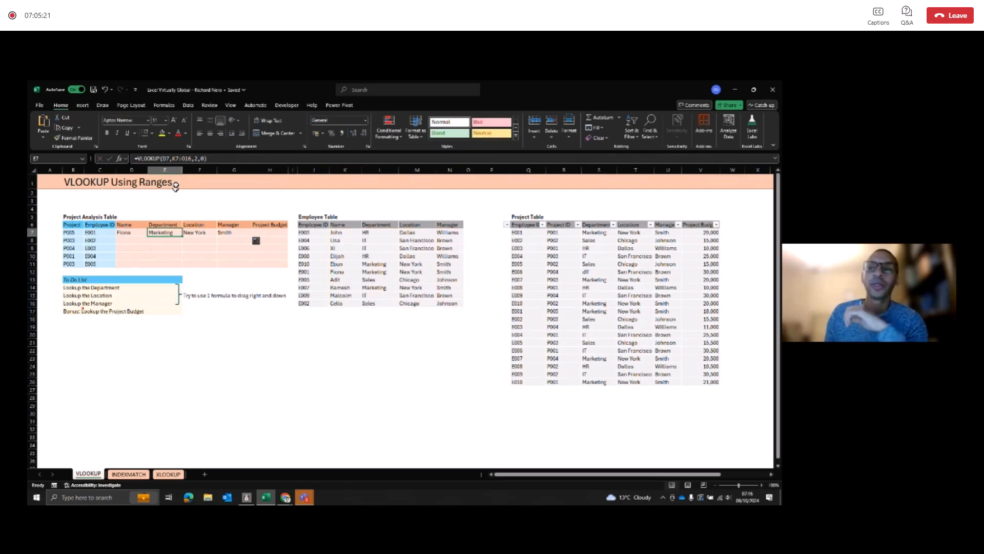
pyautogui.press('F2')
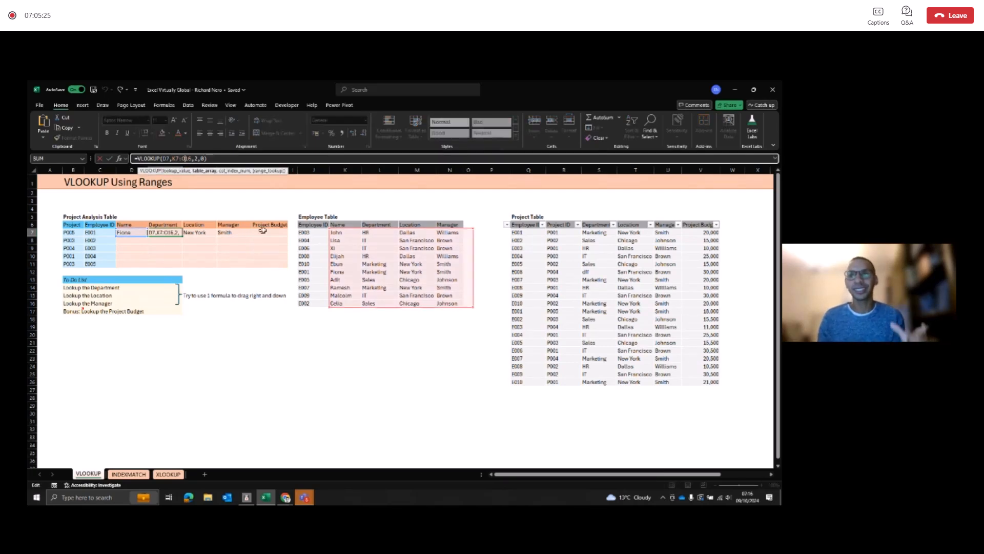
pyautogui.press('Escape')
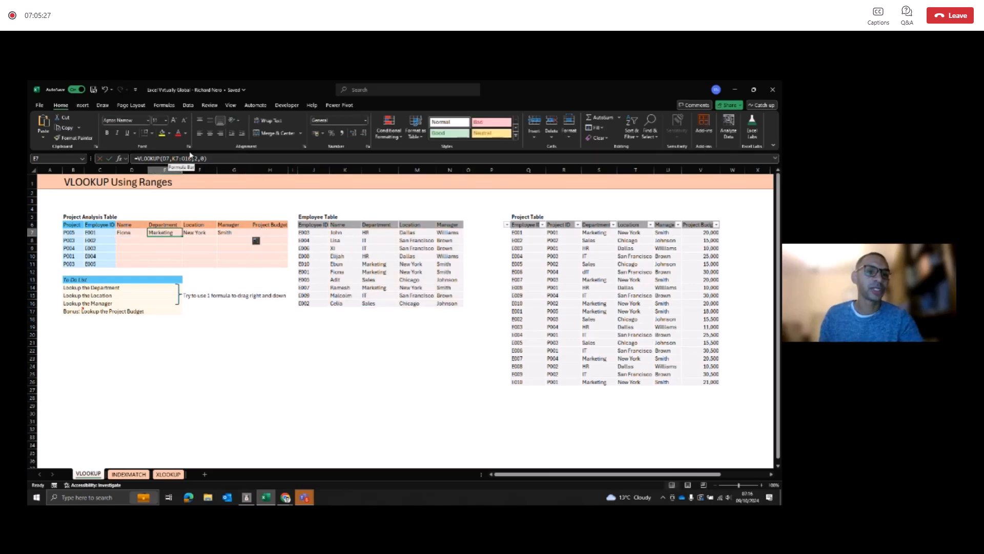
# Step: Fill the lookup formulas from D7:G7 down to row 11 and inspect the references of the copied formula in G11
pyautogui.moveTo(135, 232); pyautogui.dragTo(249, 266)
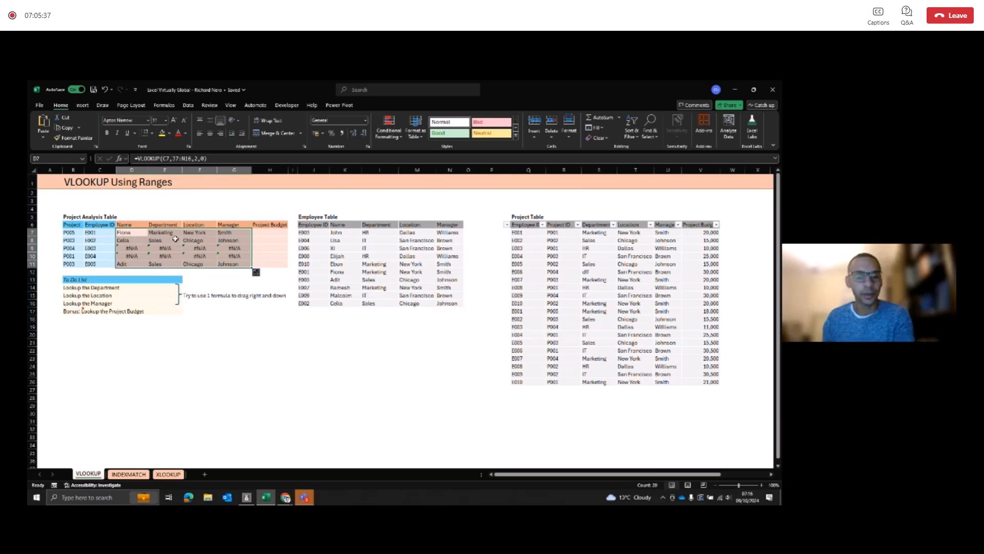
pyautogui.click(236, 265)
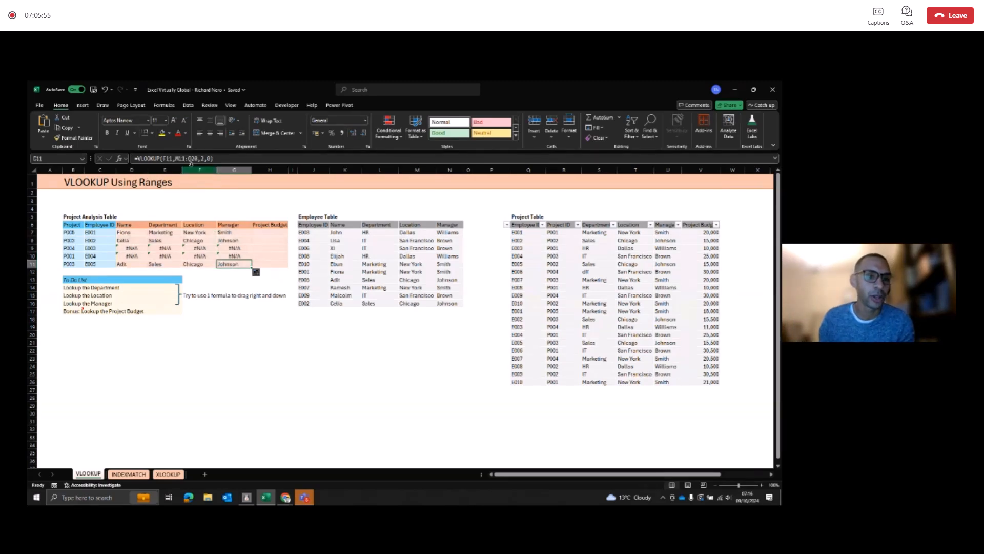
pyautogui.click(190, 160)
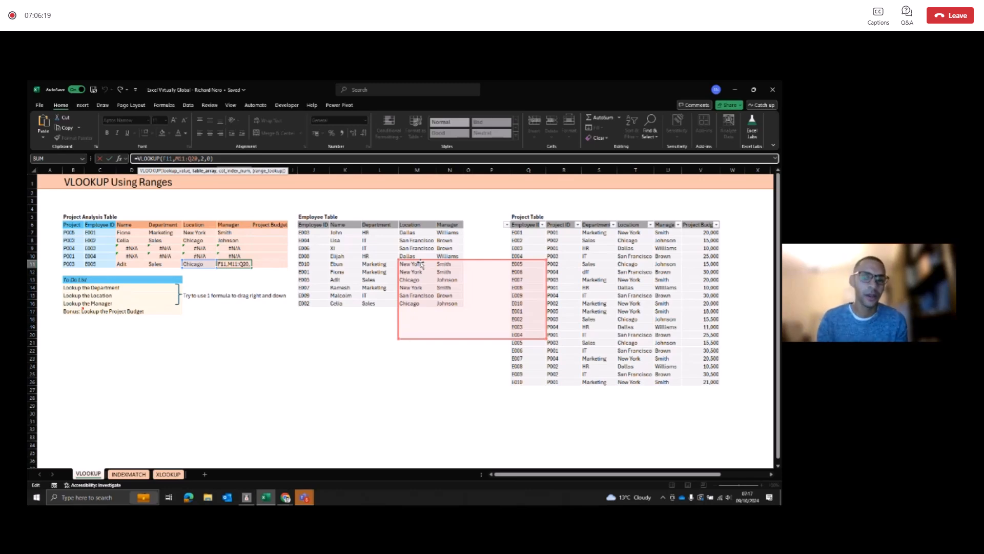
pyautogui.press('Return')
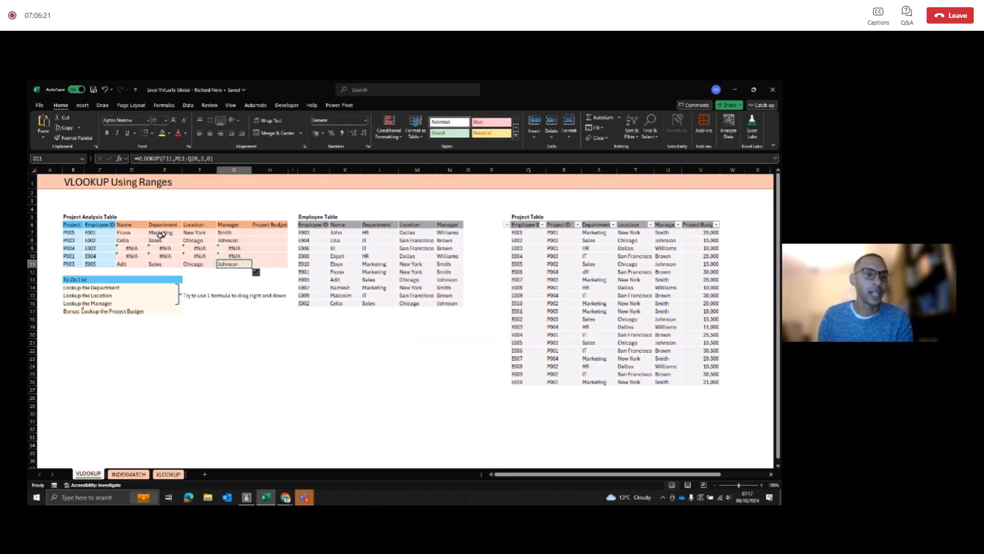
# Step: Edit the VLOOKUP formula in D7 to anchor its C7 lookup reference with a dollar sign
pyautogui.click(141, 232)
pyautogui.click(169, 158)
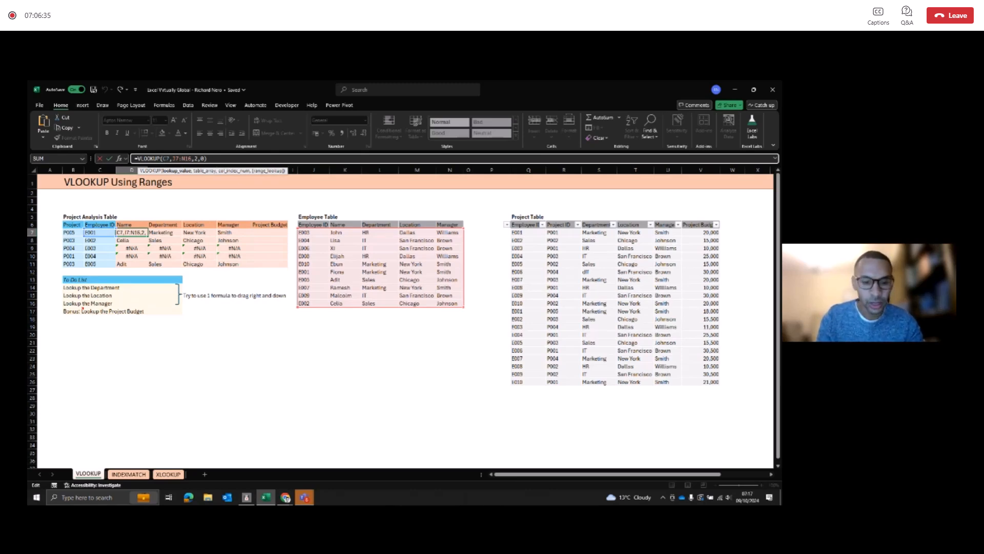
pyautogui.write('$')
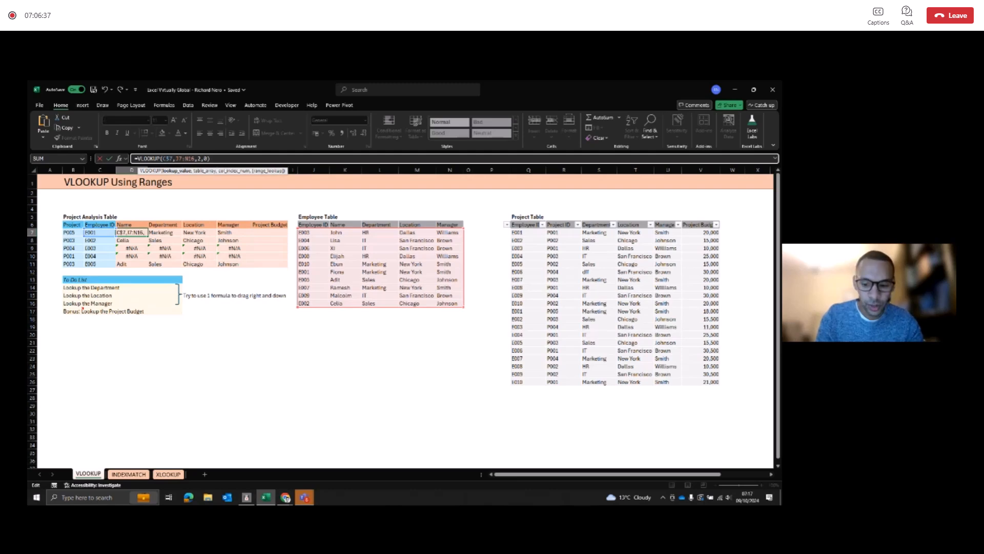
pyautogui.press('BackSpace')
pyautogui.press('BackSpace')
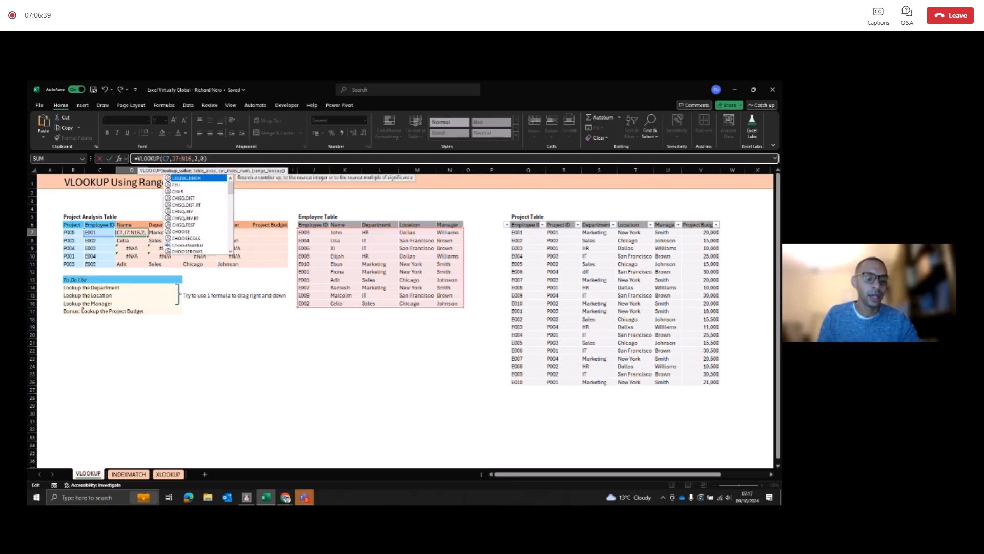
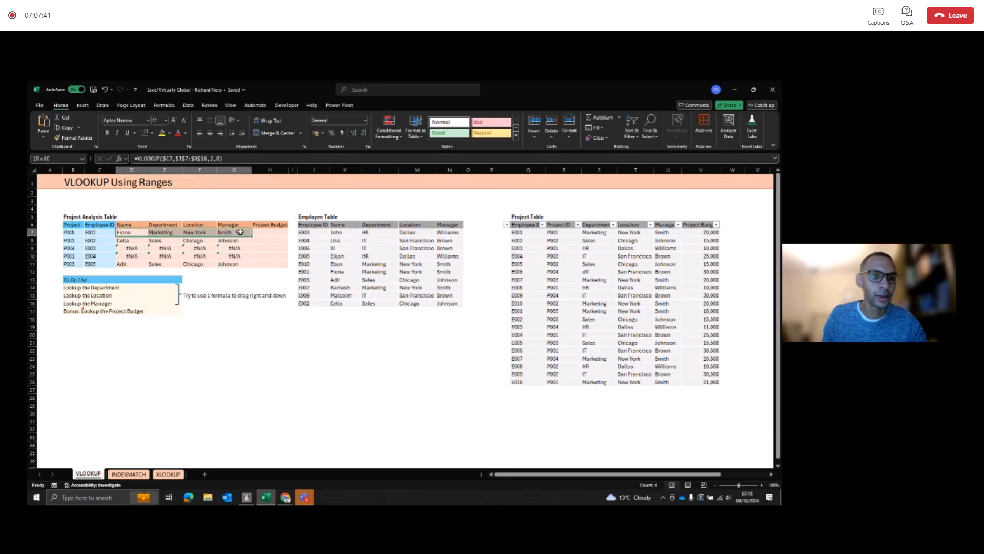
# Step: Refill the corrected D7:G7 lookup formulas down through row 11 and review the anchored references in D7
pyautogui.doubleClick(252, 236)
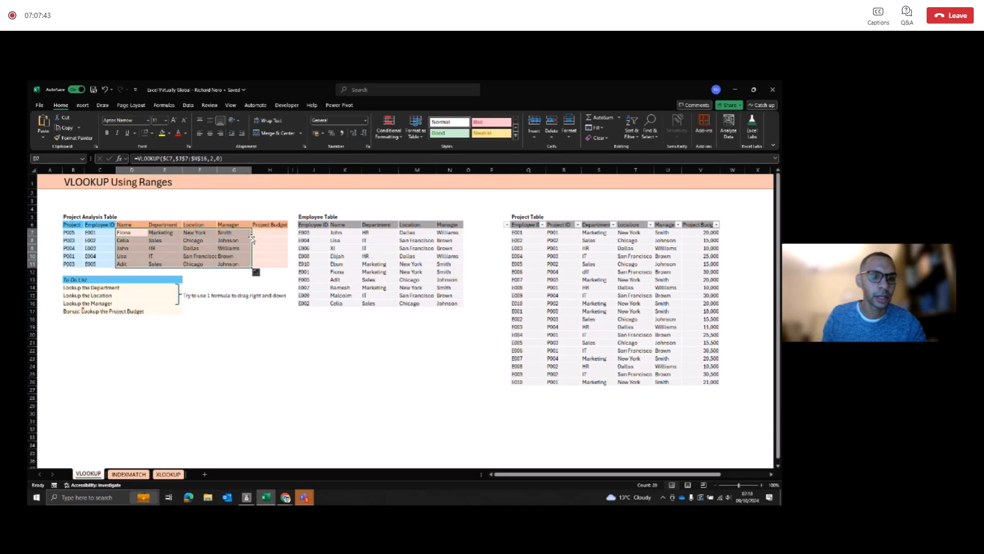
pyautogui.click(229, 264)
pyautogui.click(107, 265)
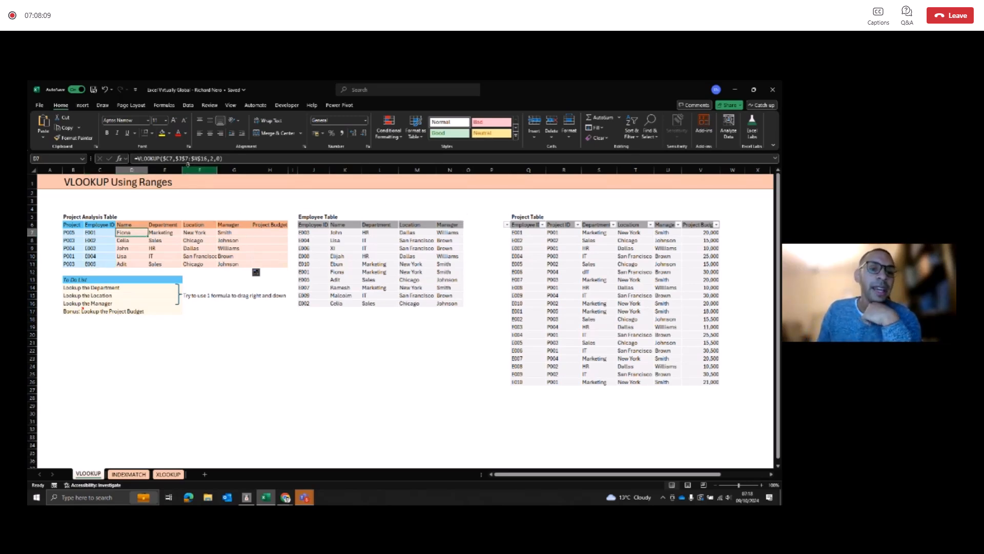
pyautogui.doubleClick(137, 233)
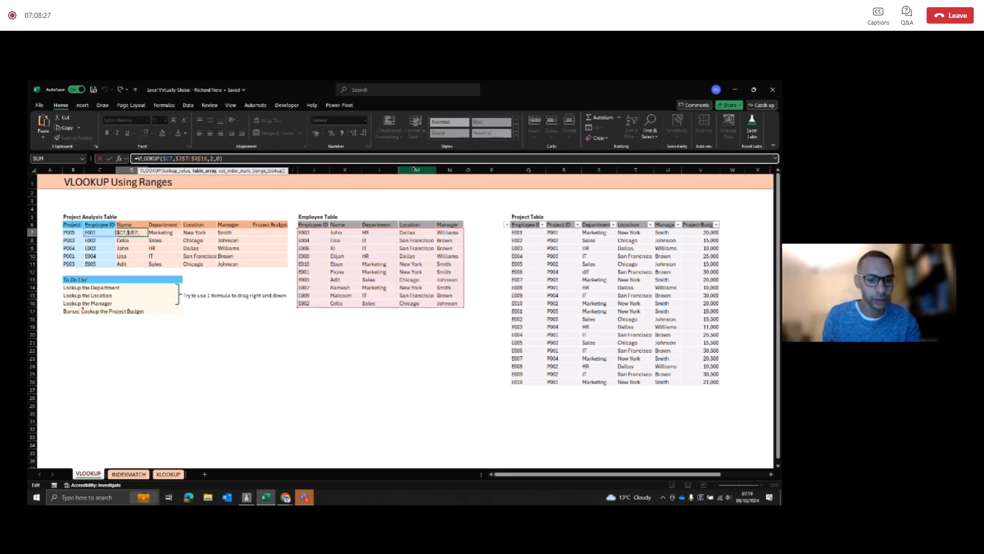
pyautogui.hotkey('ctrl', 'Return')
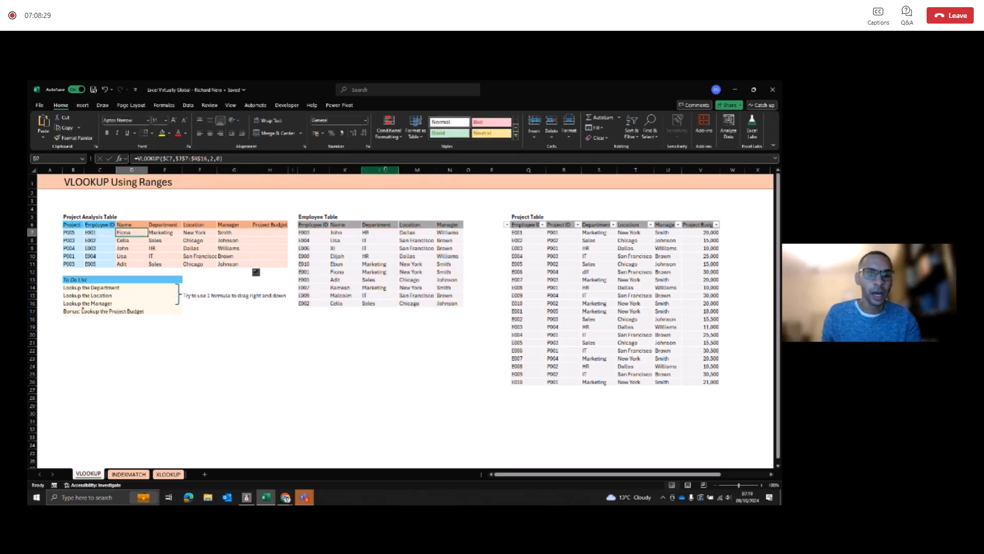
# Step: Compare the Employee Table's employee IDs with the Project Table's rows and budgets to work out what the Project Budget lookup in H7 needs
pyautogui.click(319, 237)
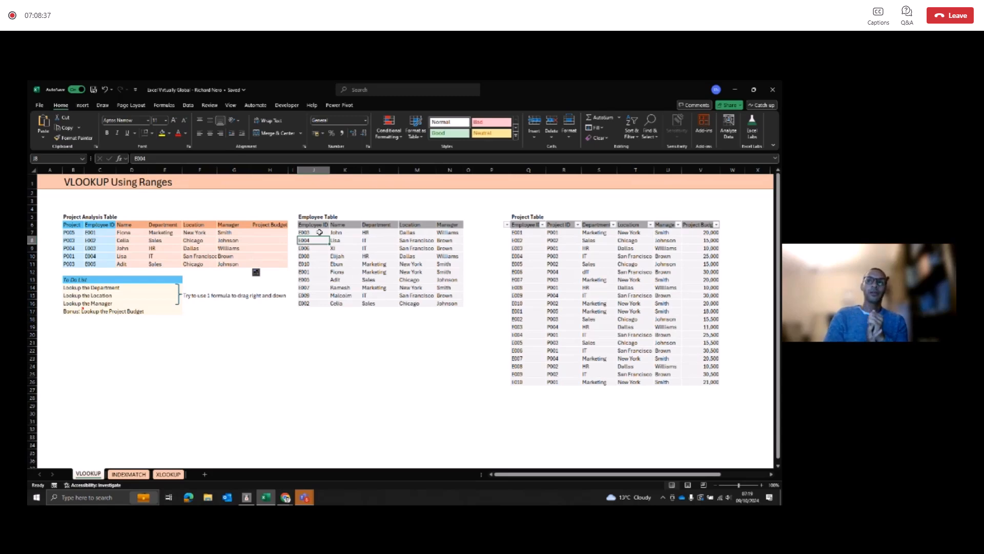
pyautogui.moveTo(318, 231); pyautogui.dragTo(309, 302)
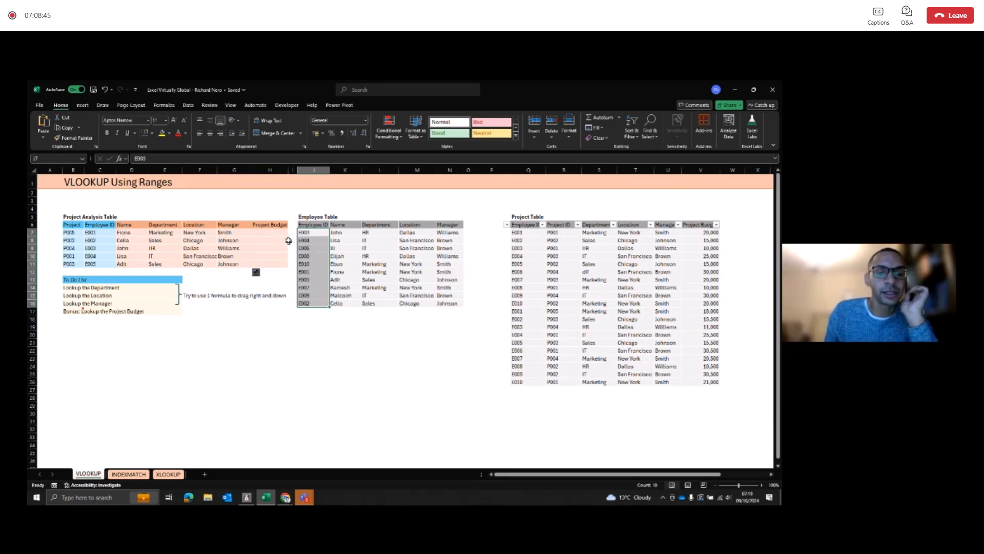
pyautogui.moveTo(520, 233); pyautogui.dragTo(718, 384)
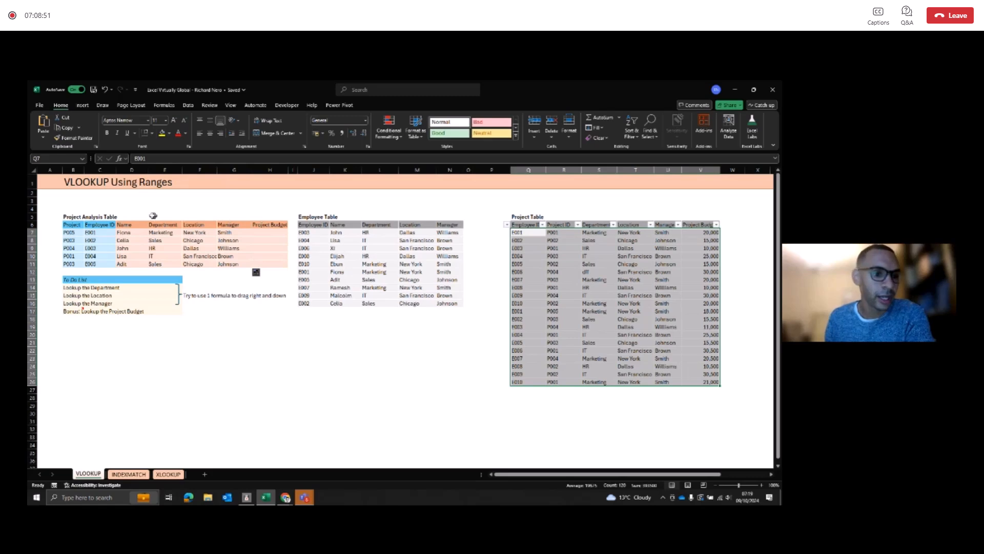
pyautogui.click(275, 234)
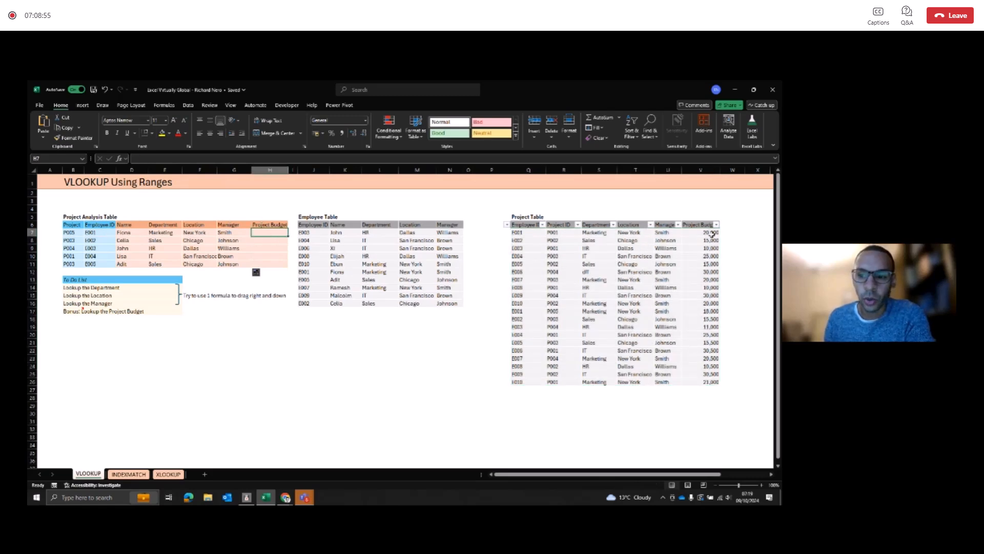
pyautogui.moveTo(704, 233); pyautogui.dragTo(705, 383)
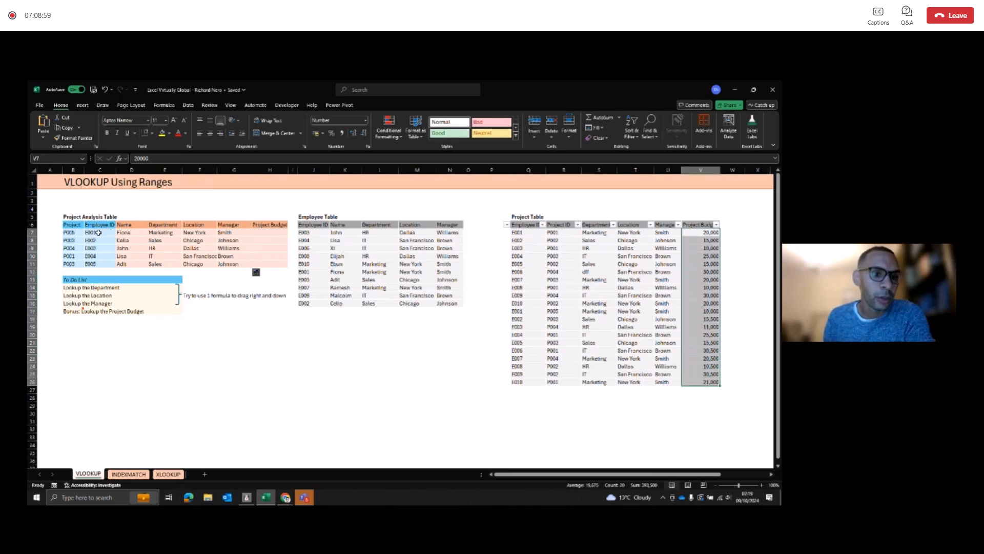
pyautogui.click(257, 232)
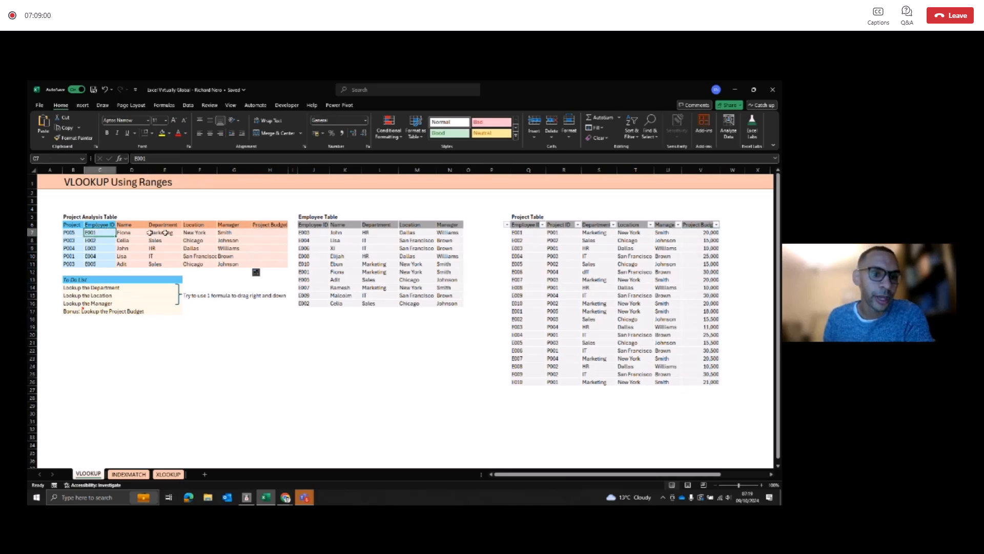
pyautogui.click(112, 234)
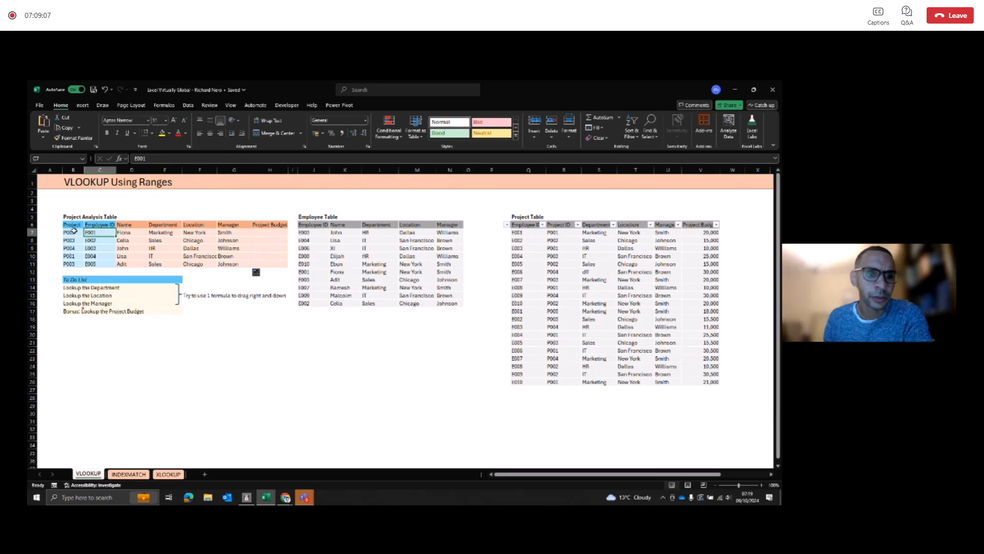
pyautogui.click(523, 233)
pyautogui.moveTo(523, 233); pyautogui.dragTo(723, 391)
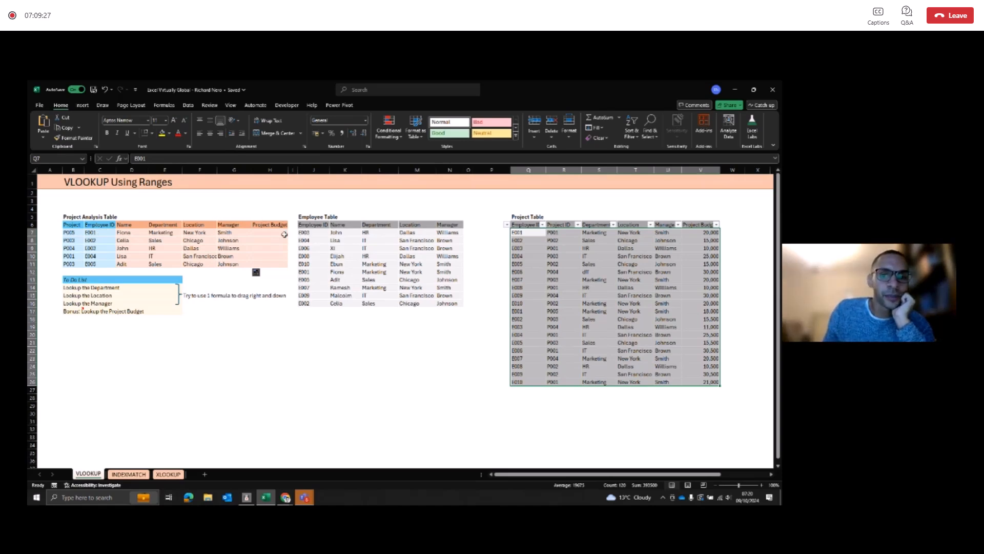
# Step: Examine the empty column P and the Project Table's Employee ID and Project ID columns as the basis for a combined lookup key
pyautogui.click(504, 237)
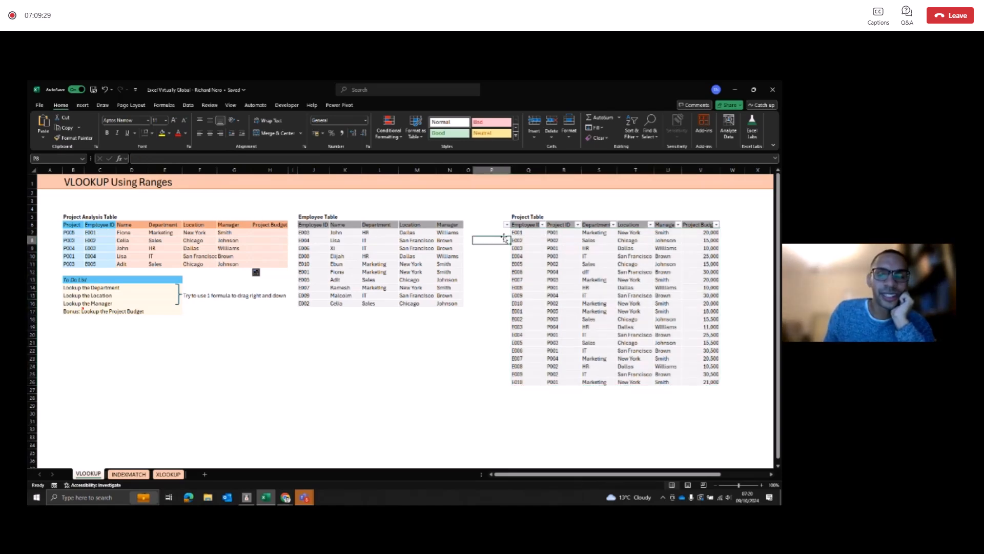
pyautogui.click(503, 233)
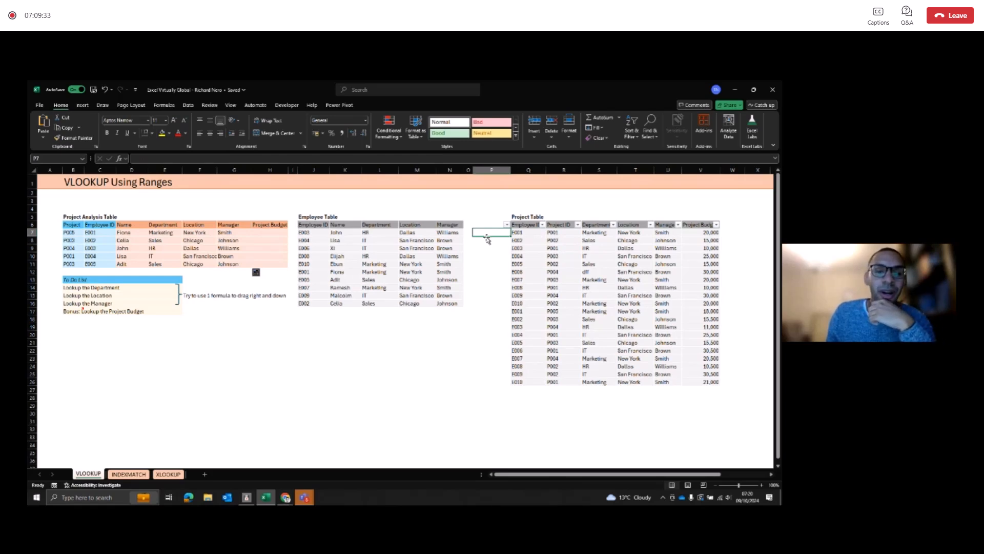
pyautogui.click(518, 233)
pyautogui.click(565, 233)
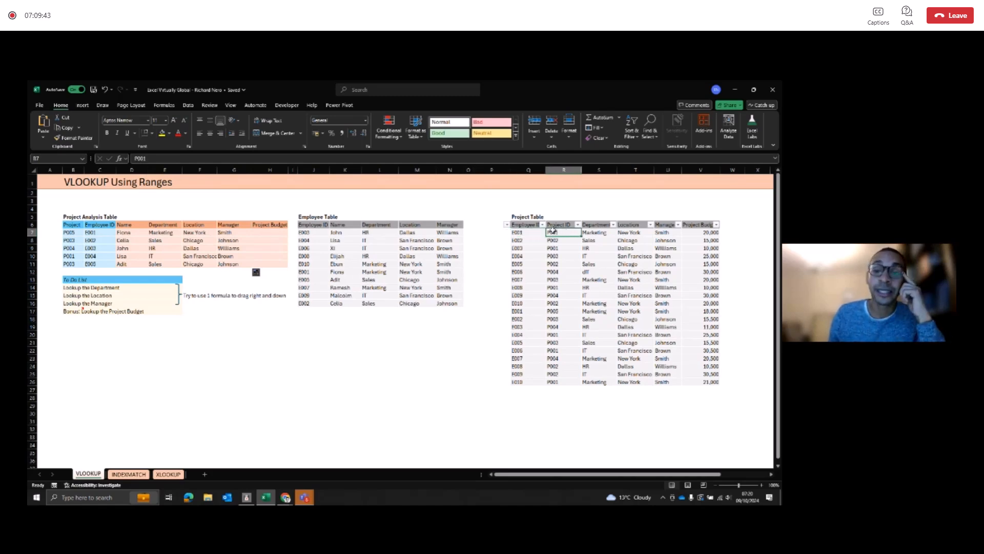
pyautogui.click(508, 234)
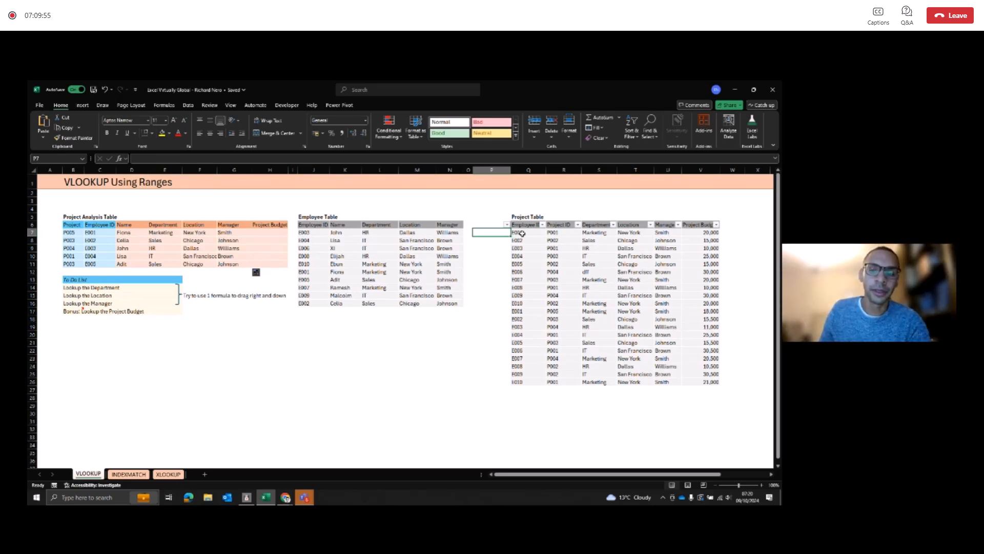
pyautogui.moveTo(301, 232); pyautogui.dragTo(314, 304)
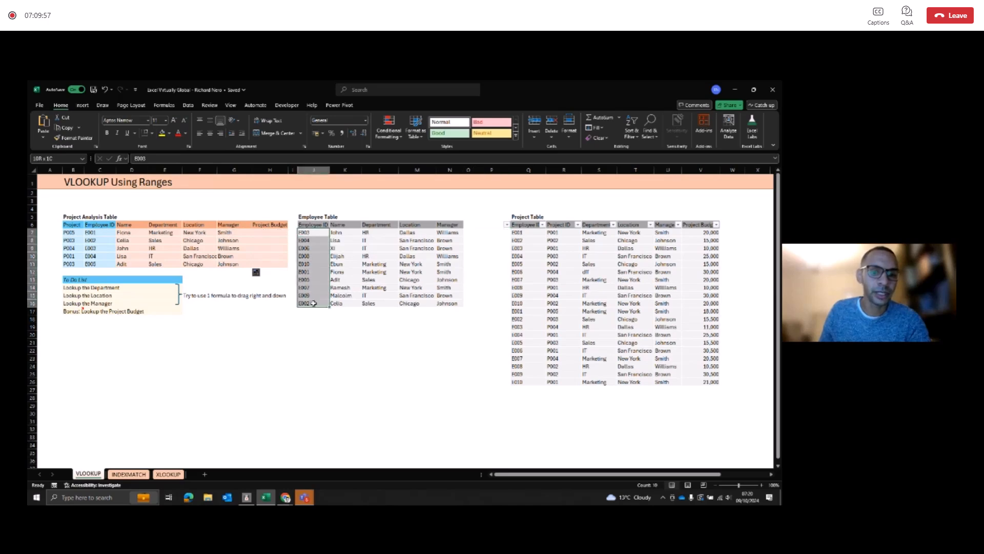
pyautogui.moveTo(530, 234); pyautogui.dragTo(559, 383)
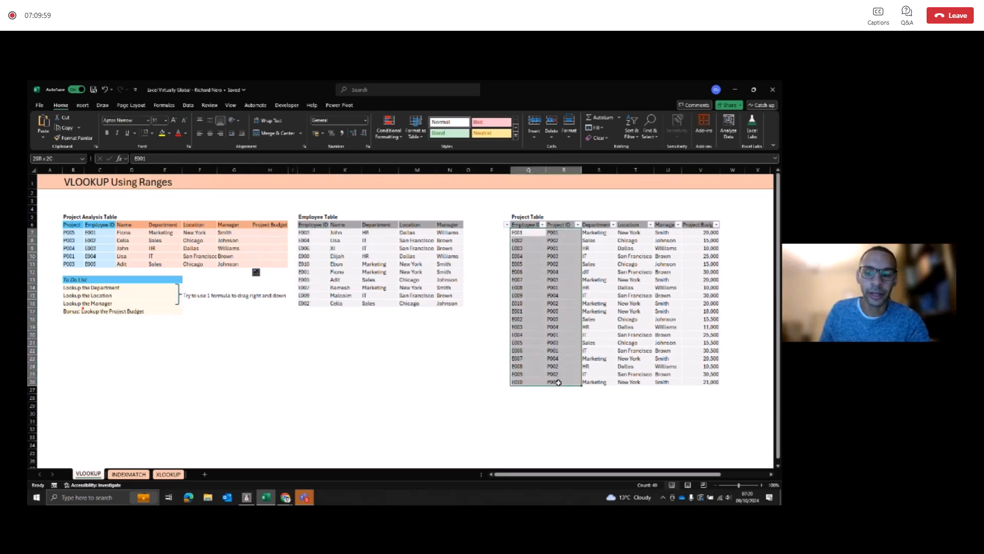
# Step: Enter =Q7&"-"&R7 in P7 to join employee and project IDs into one key, and fill it down to row 26
pyautogui.click(502, 233)
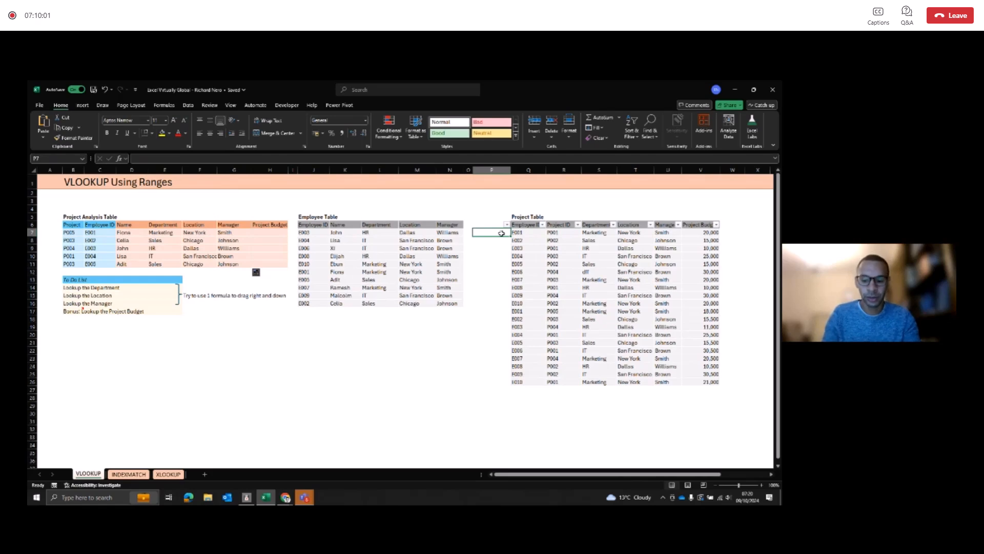
pyautogui.write('=')
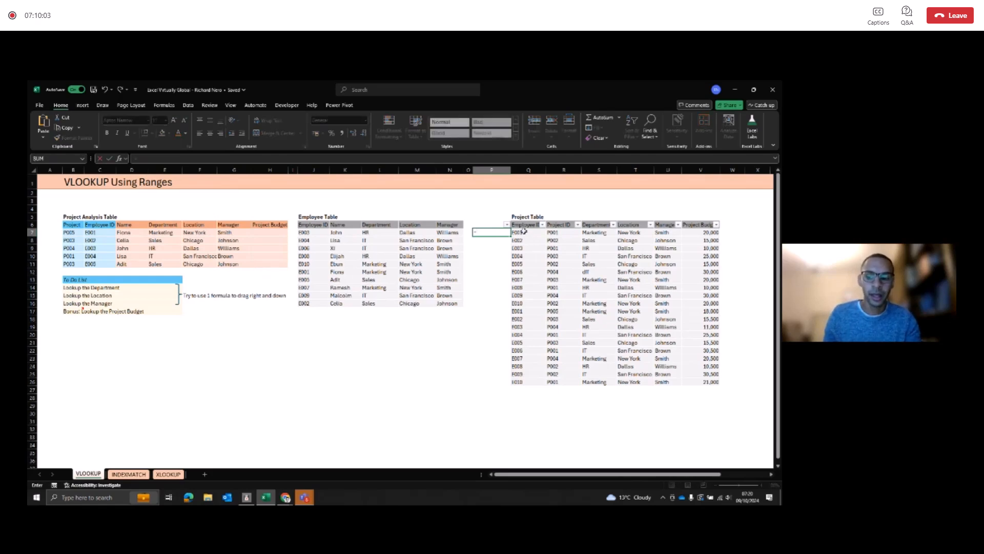
pyautogui.click(523, 232)
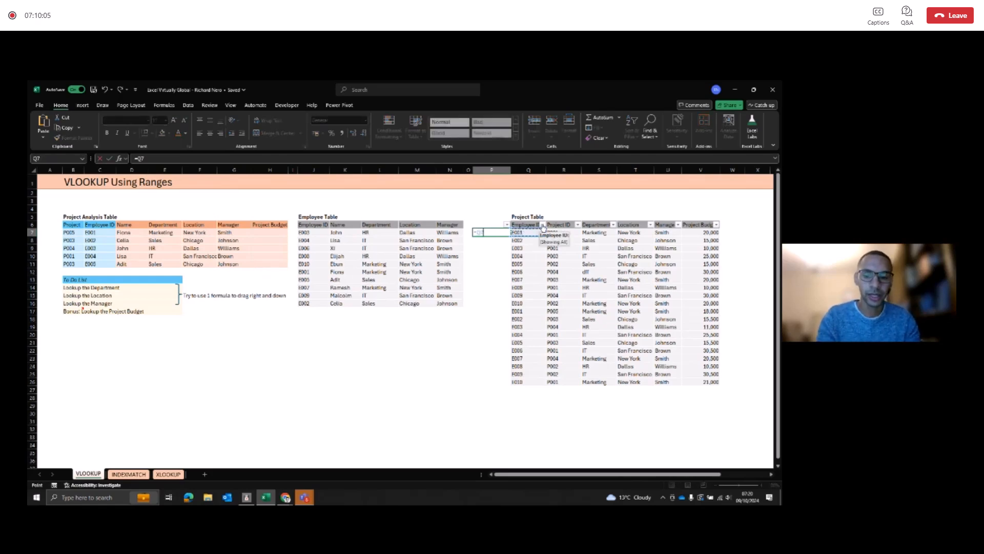
pyautogui.write('&')
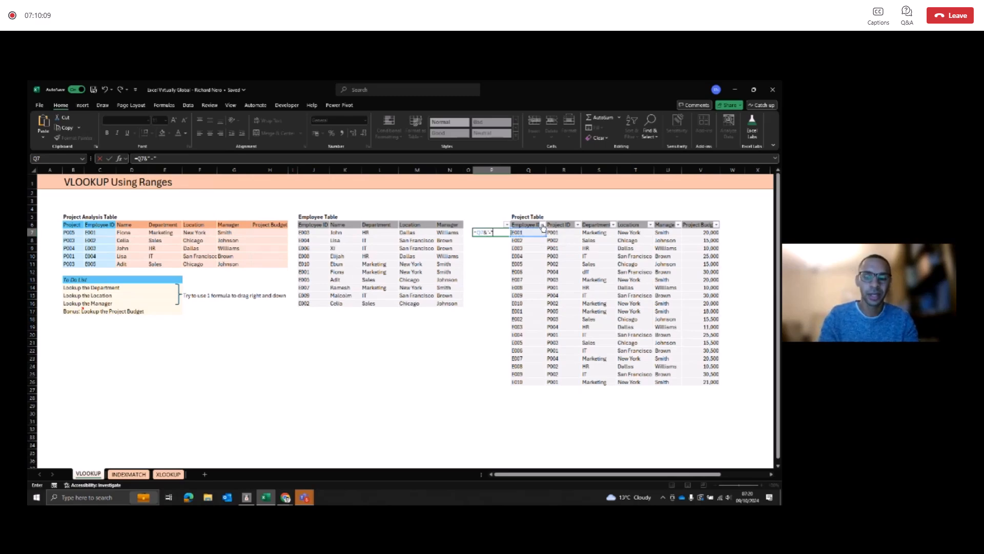
pyautogui.write('" - "&')
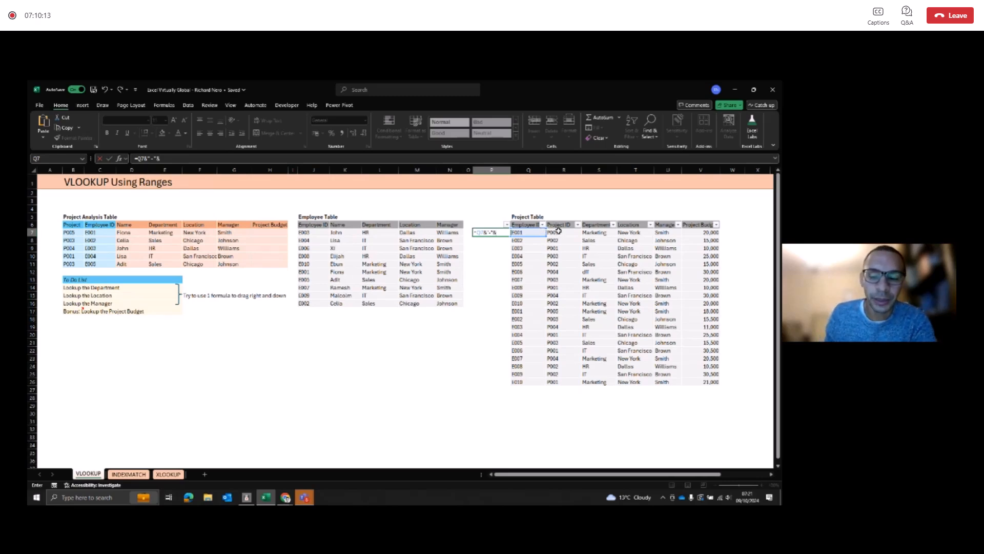
pyautogui.click(556, 233)
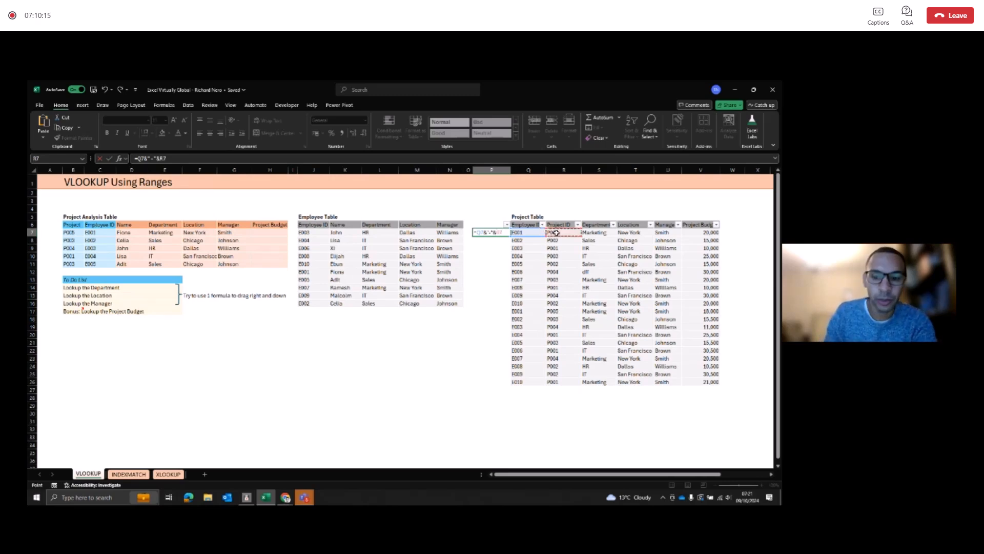
pyautogui.hotkey('ctrl', 'Return')
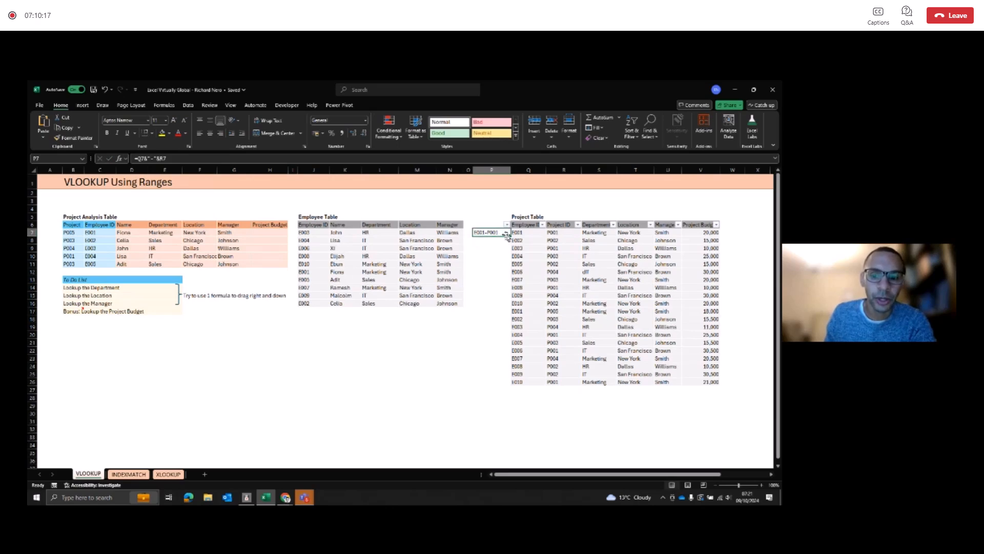
pyautogui.doubleClick(510, 234)
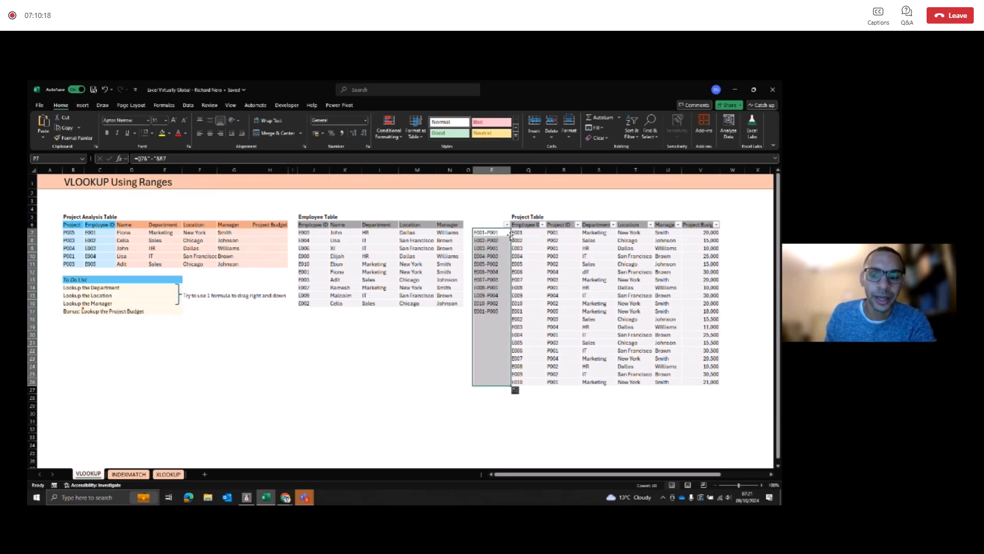
# Step: Enter =COUNTIF($P$7:$P$26,P7) in W7 to check whether the first combined key is unique
pyautogui.click(728, 231)
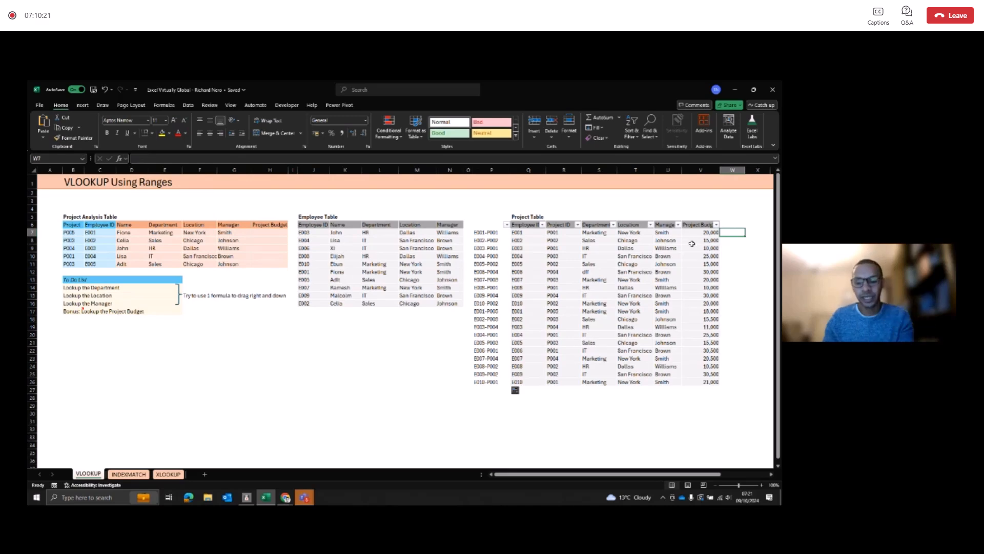
pyautogui.write('=COU')
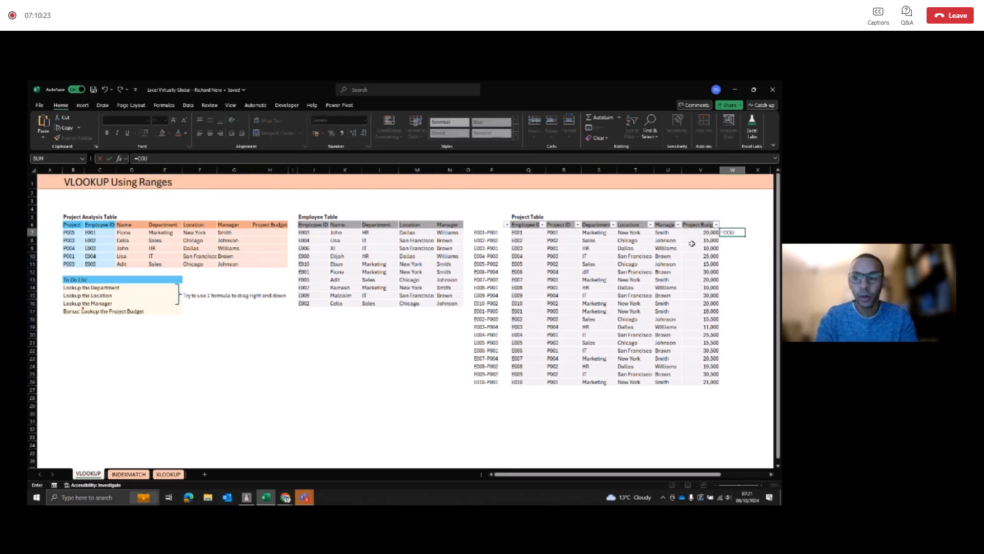
pyautogui.write('NTIF(')
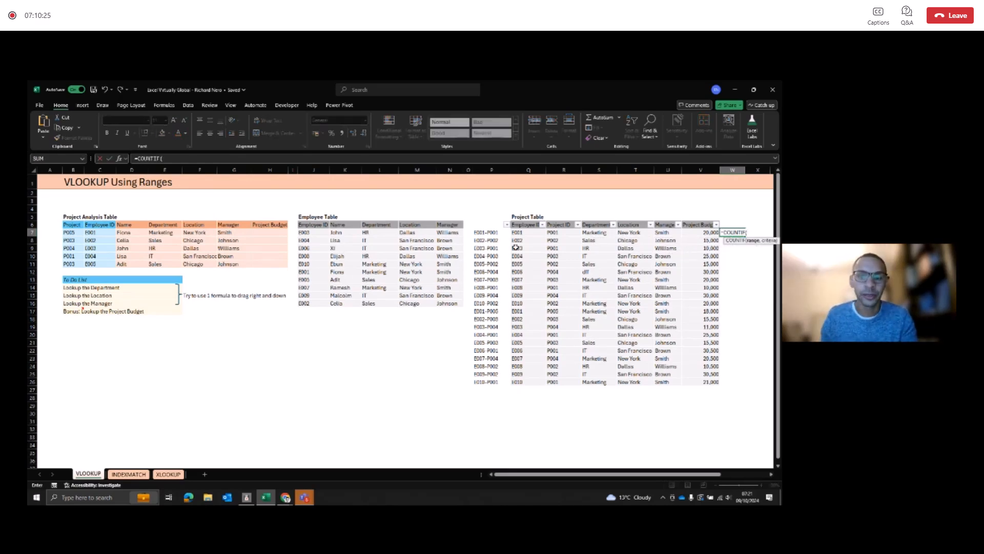
pyautogui.click(493, 232)
pyautogui.hotkey('ctrl', 'shift', 'Down')
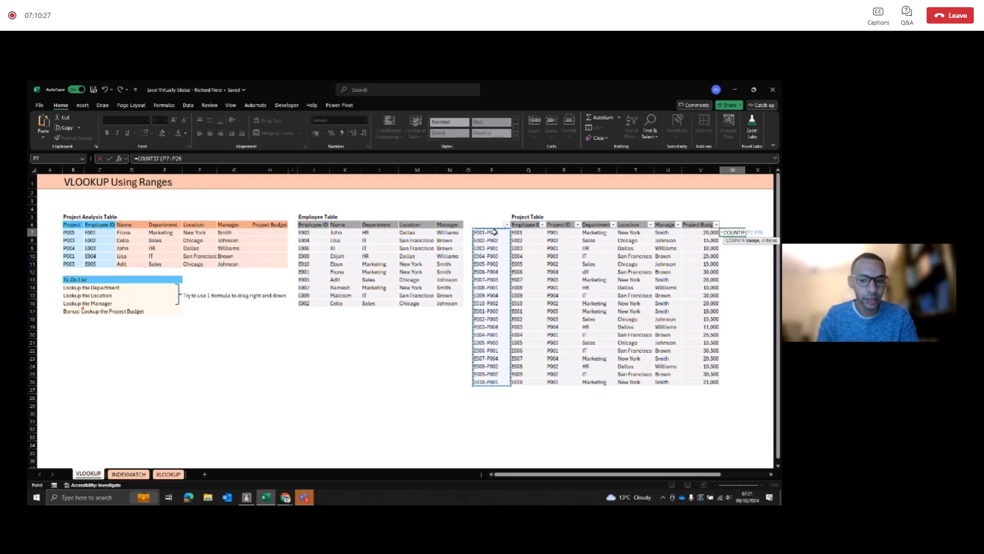
pyautogui.press('F4')
pyautogui.write(',')
pyautogui.click(493, 233)
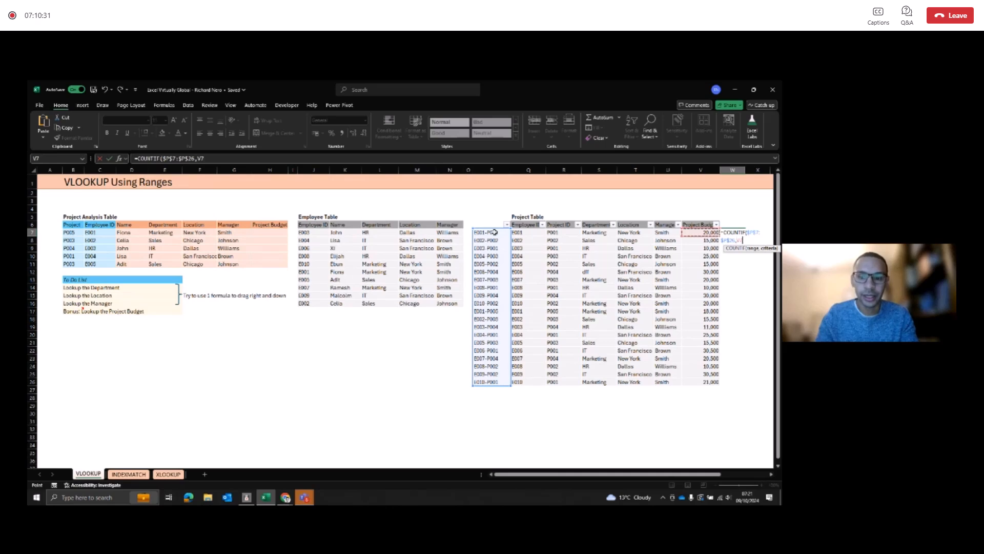
pyautogui.write(')')
pyautogui.press('Return')
# Step: Fill the COUNTIF uniqueness check from W7 down to W26, and clear the temporary counts from the column
pyautogui.press('Left')
pyautogui.press('Up')
pyautogui.press('Right')
pyautogui.press('Left')
pyautogui.hotkey('ctrl', 'Down')
pyautogui.press('Right')
pyautogui.hotkey('ctrl', 'shift', 'Up')
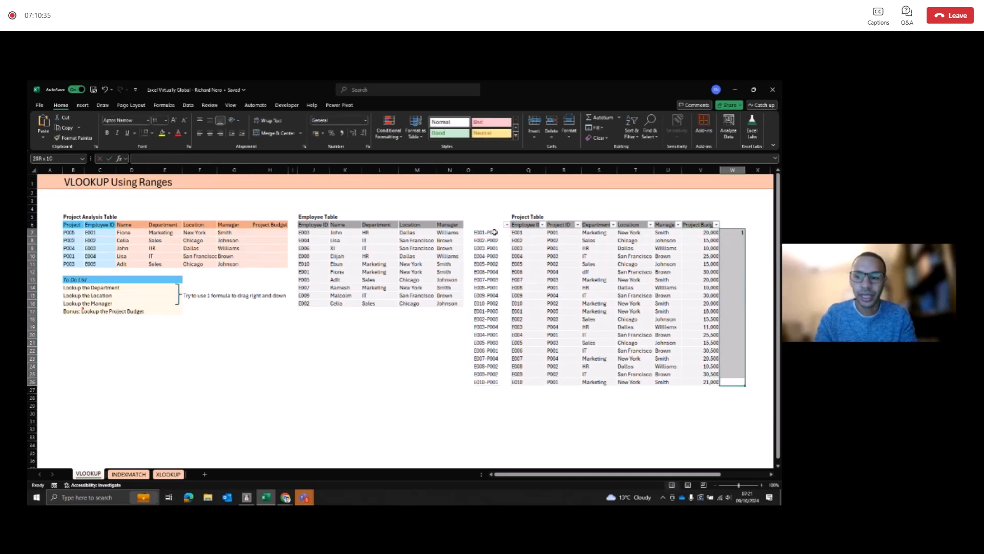
pyautogui.hotkey('ctrl', 'd')
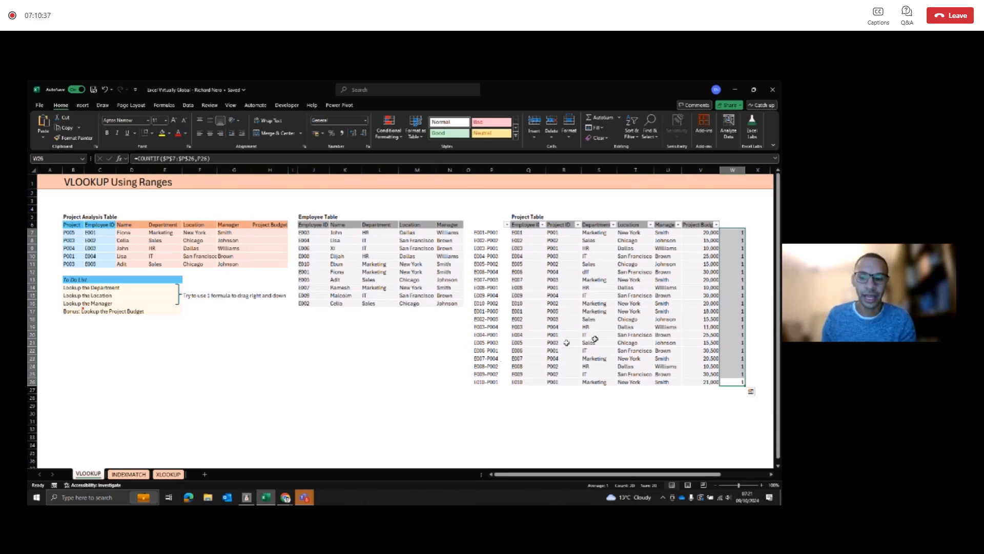
pyautogui.press('Delete')
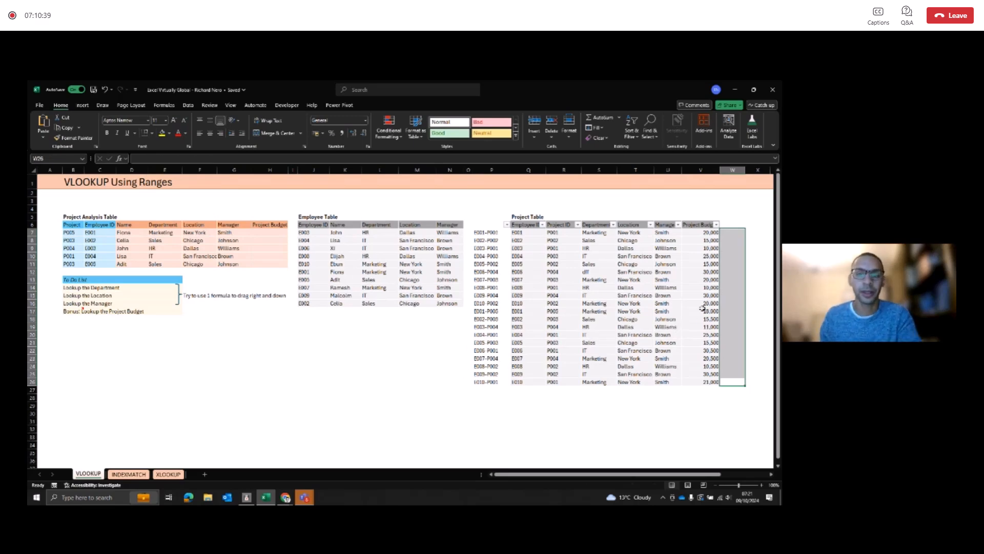
# Step: Widen column H slightly and start a VLOOKUP formula in H7 with C7&"-"&B7 as the lookup value
pyautogui.click(272, 233)
pyautogui.moveTo(288, 169); pyautogui.dragTo(291, 169)
pyautogui.write('=V')
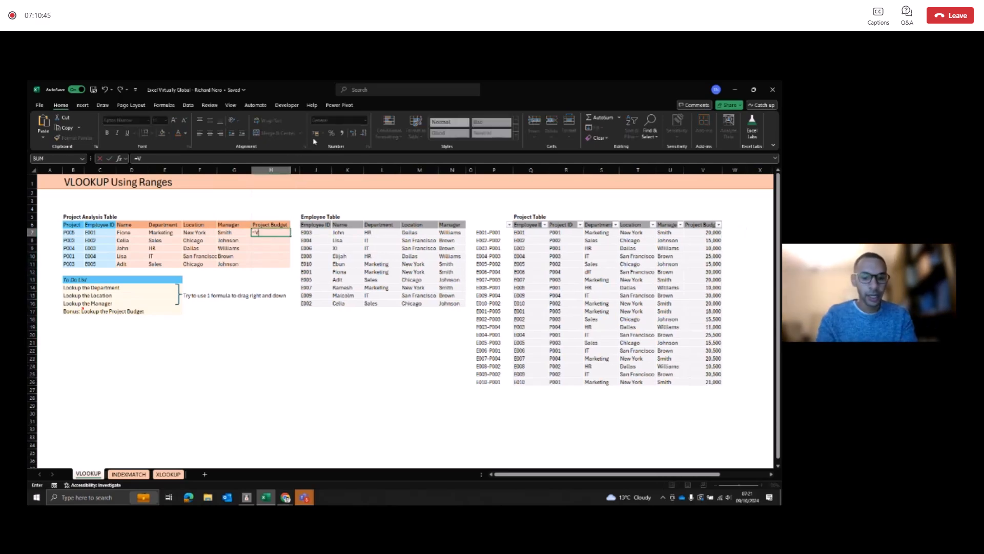
pyautogui.write('LOOKUP(')
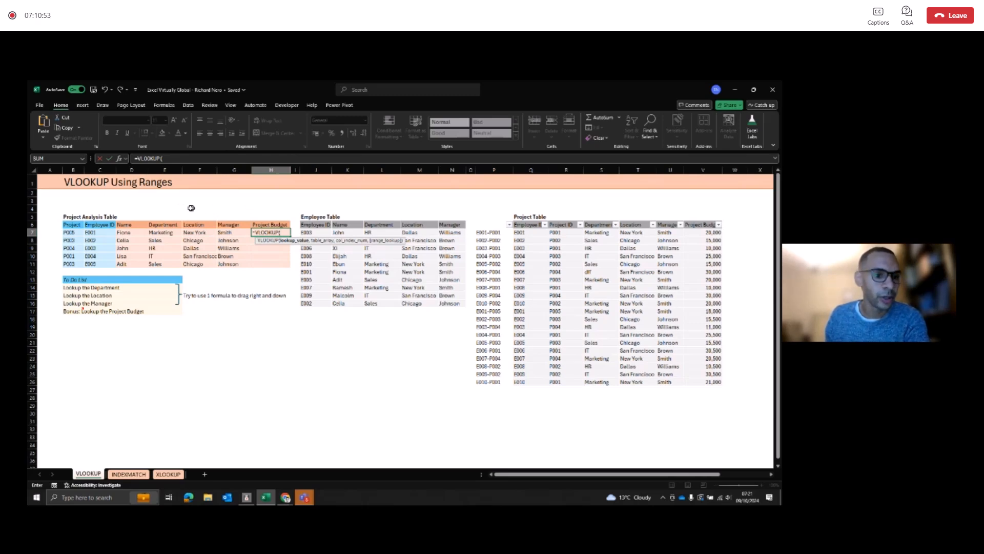
pyautogui.click(100, 232)
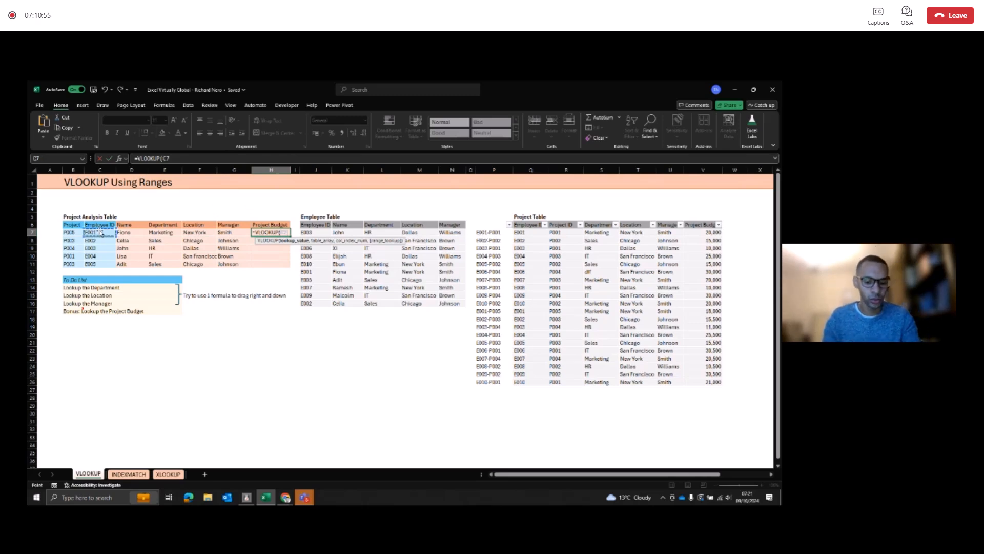
pyautogui.write('&"-"&')
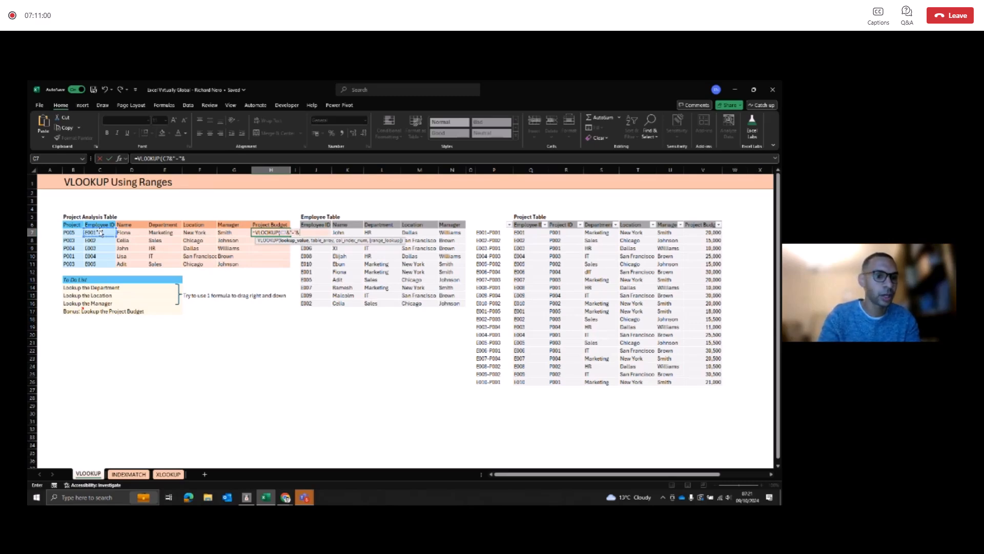
pyautogui.click(71, 232)
pyautogui.write(',')
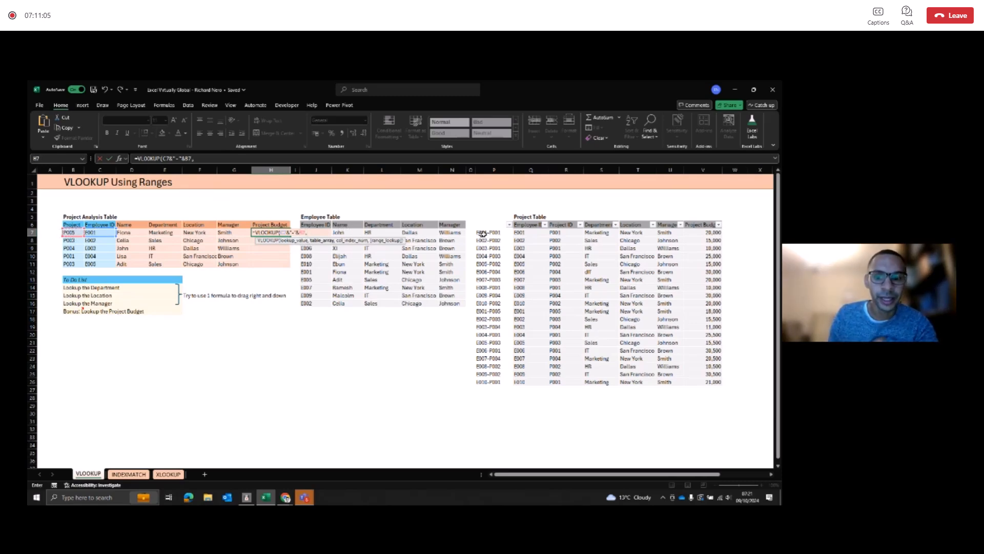
# Step: Set the VLOOKUP's table array to the Project Table with its key column, as the absolute range $P$7:$V$26
pyautogui.moveTo(489, 233); pyautogui.dragTo(534, 277)
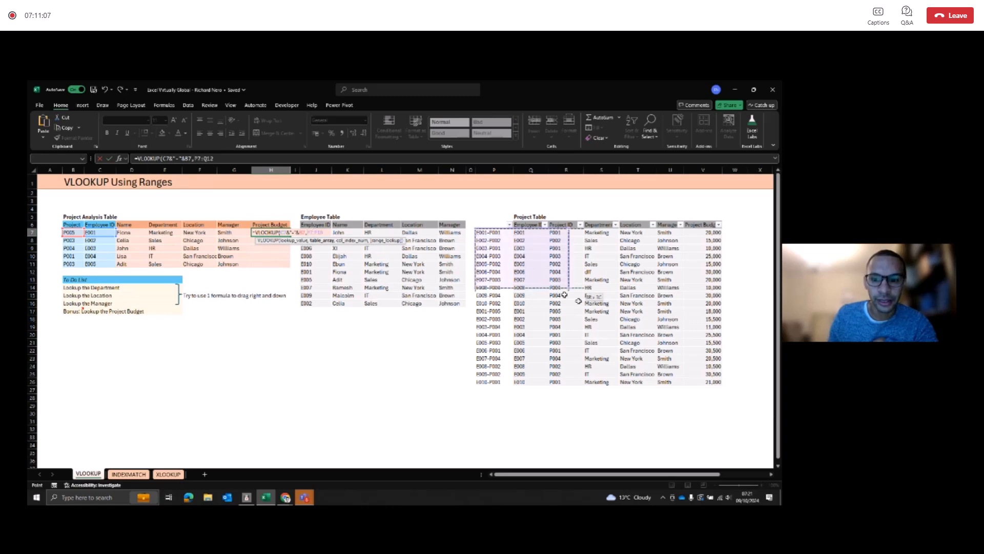
pyautogui.moveTo(705, 380); pyautogui.dragTo(698, 382)
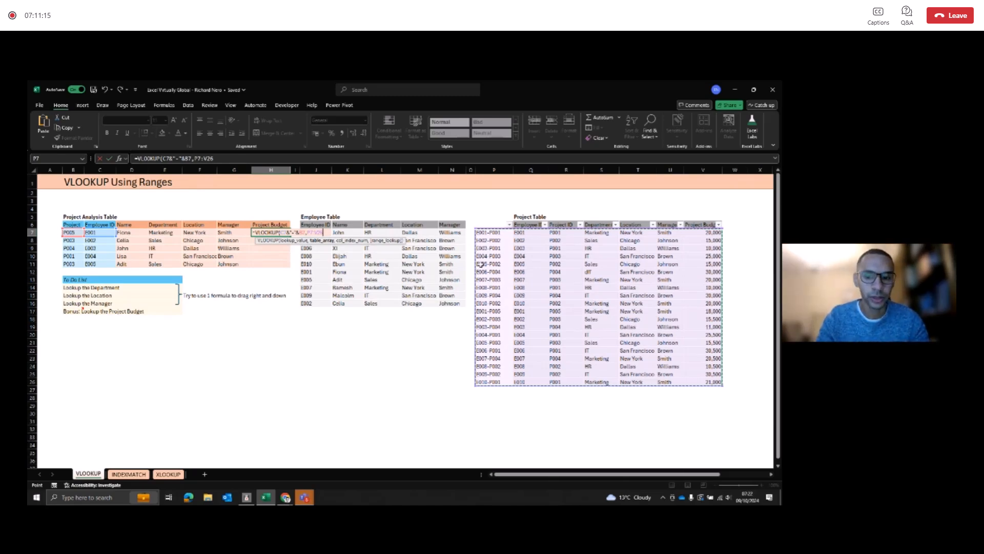
pyautogui.press('F4')
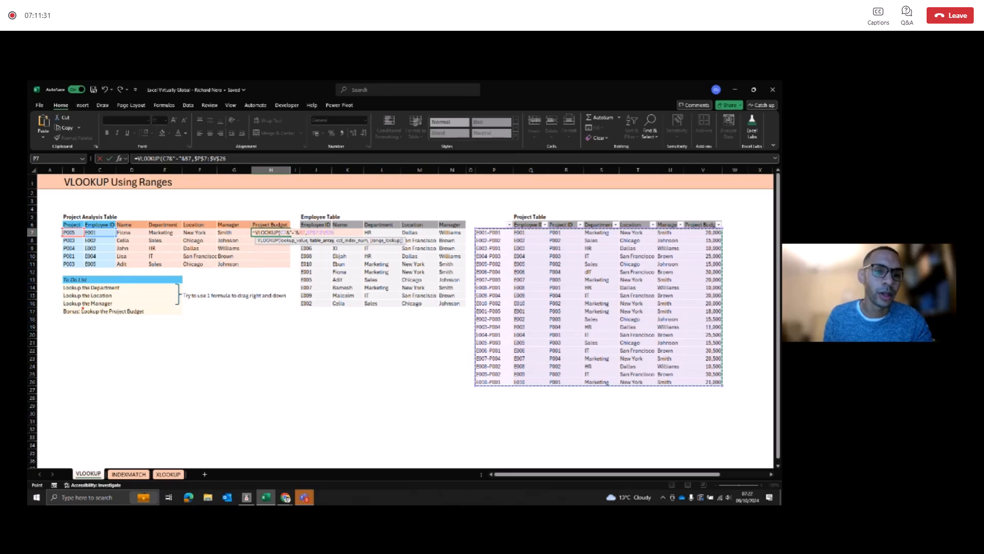
# Step: Switch both ends of the table array in the H7 formula back to the relative reference P7:V26
pyautogui.click(211, 159)
pyautogui.press('F4')
pyautogui.press('F4')
pyautogui.press('F4')
pyautogui.click(203, 159)
pyautogui.press('F4')
pyautogui.press('F4')
pyautogui.press('F4')
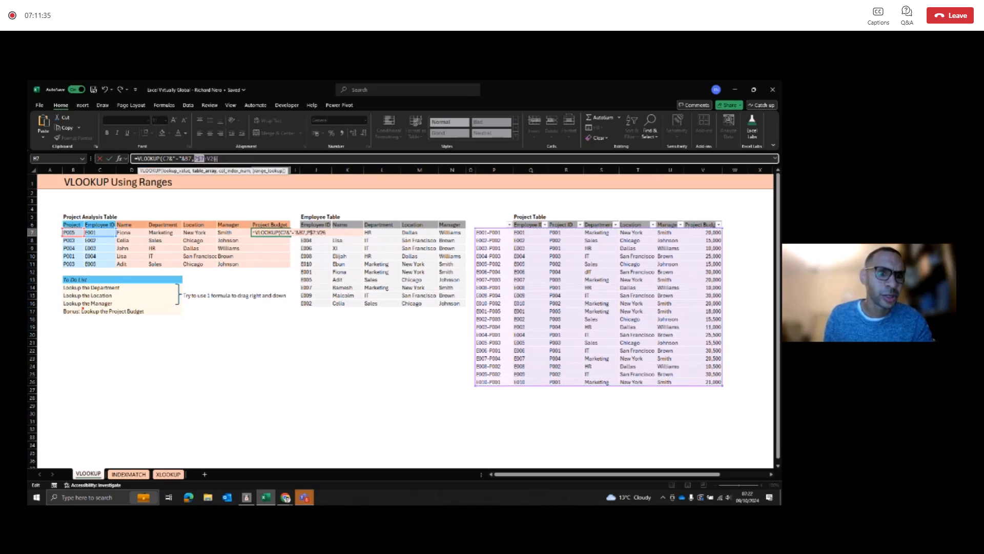
pyautogui.click(214, 159)
# Step: Lock the H7 formula's table array as $P$7:$V$26 again, ready for the column index argument
pyautogui.write(',')
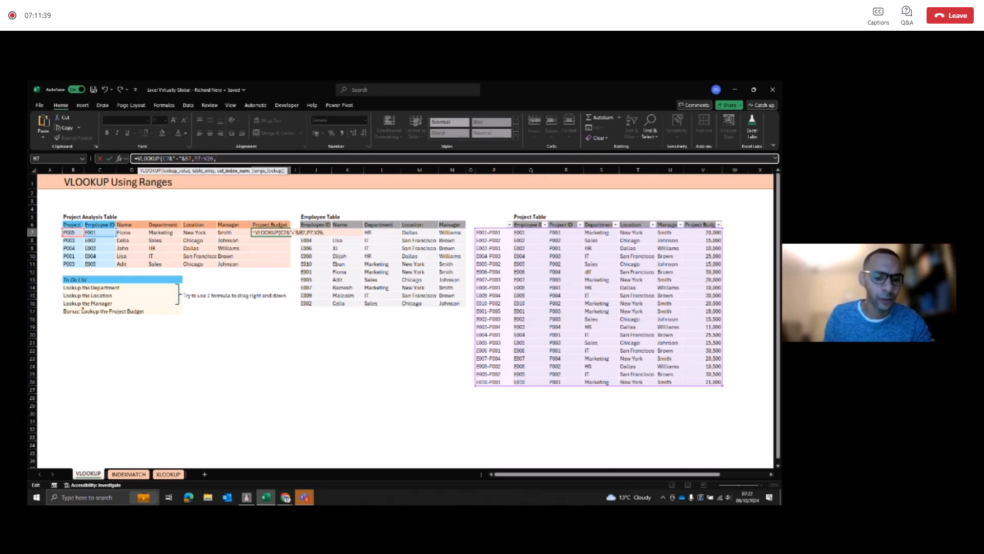
pyautogui.click(212, 158)
pyautogui.press('F4')
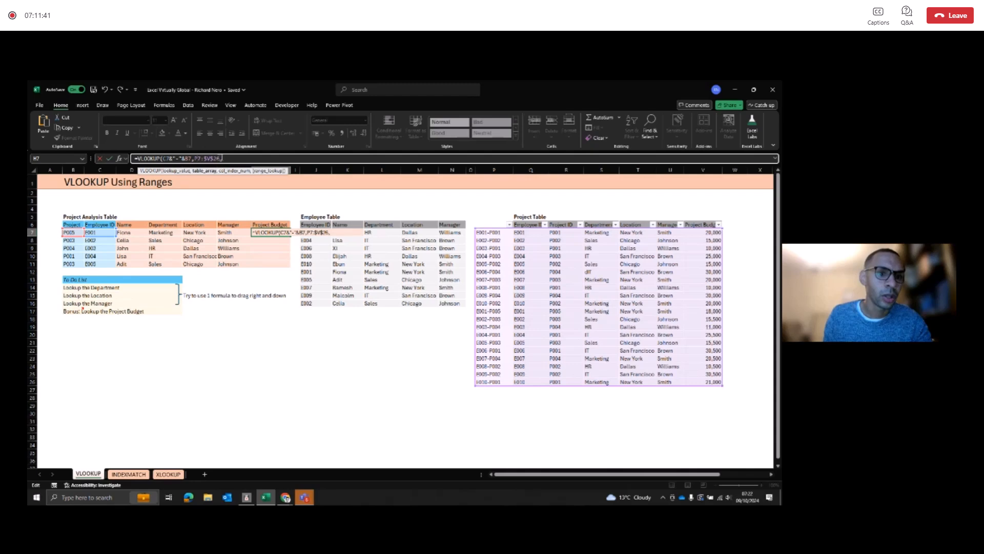
pyautogui.press('F4')
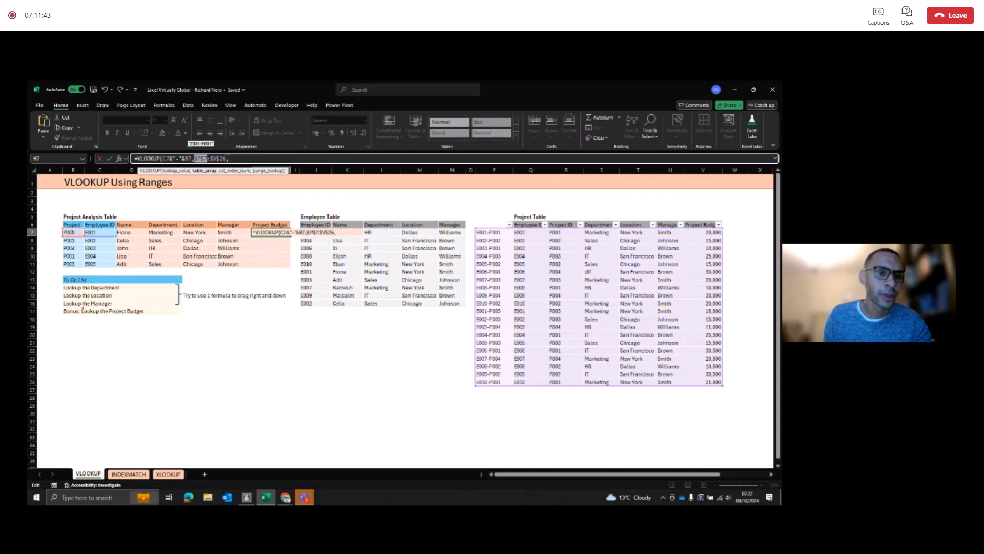
pyautogui.click(230, 158)
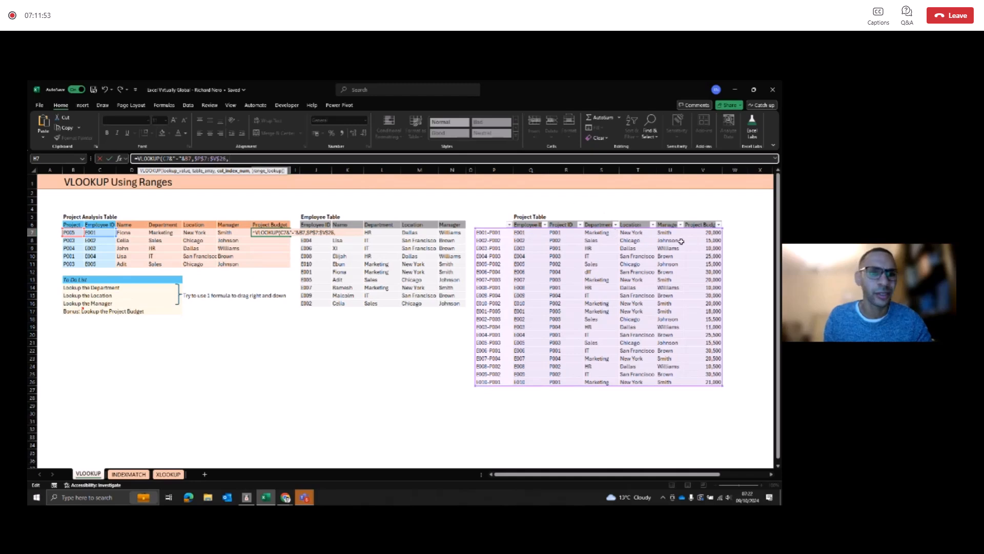
# Step: Finish the H7 formula with column index 7 and exact match 0, and fill it down to H11
pyautogui.write('7,')
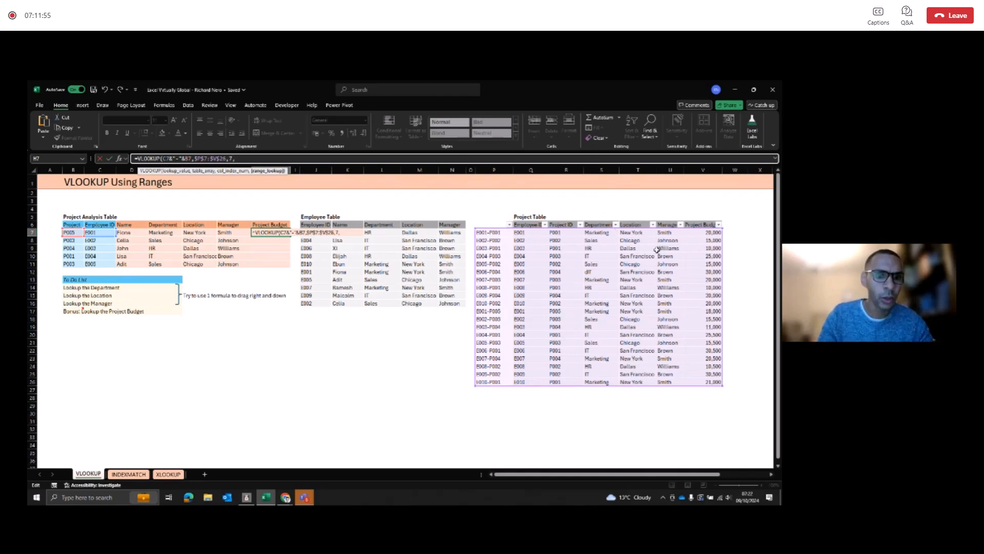
pyautogui.write('0)')
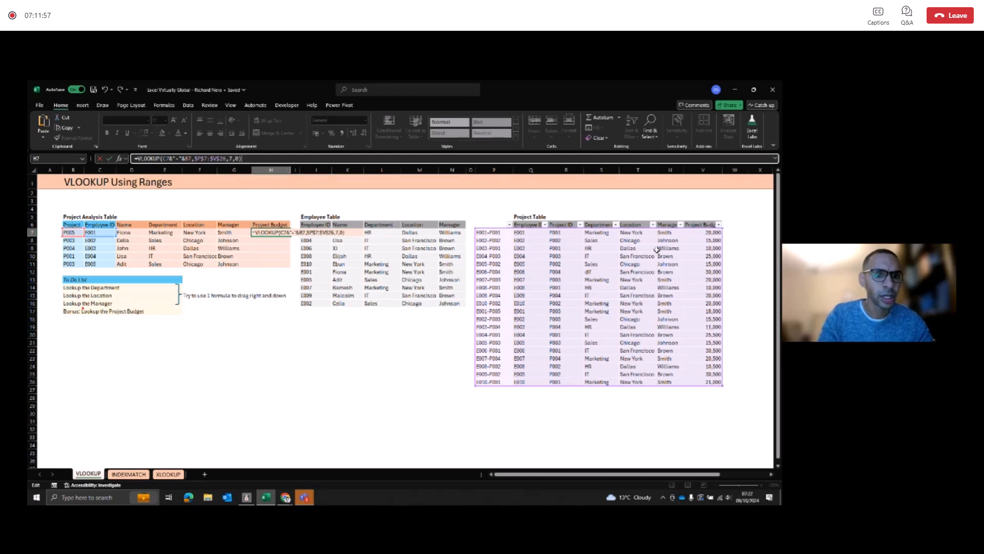
pyautogui.press('Return')
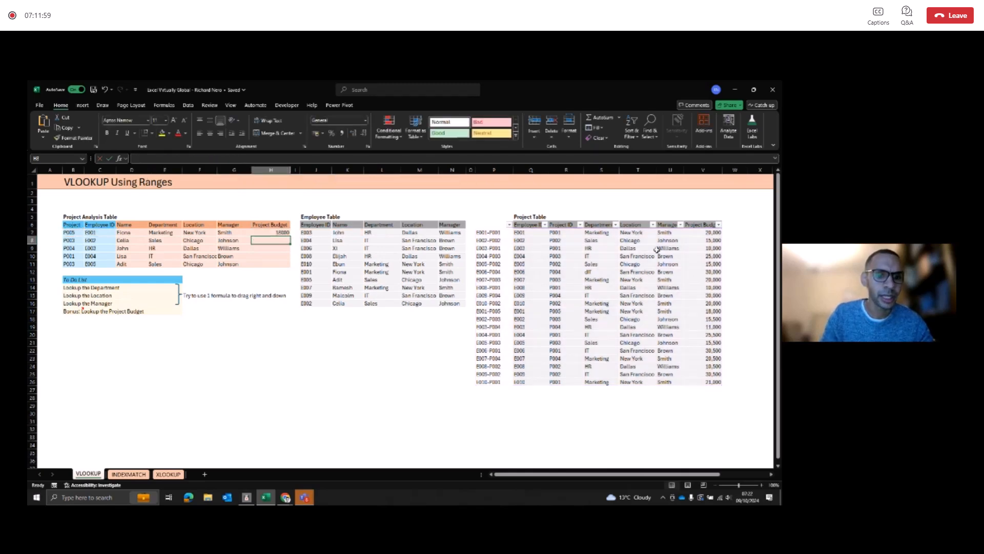
pyautogui.click(280, 233)
pyautogui.doubleClick(290, 236)
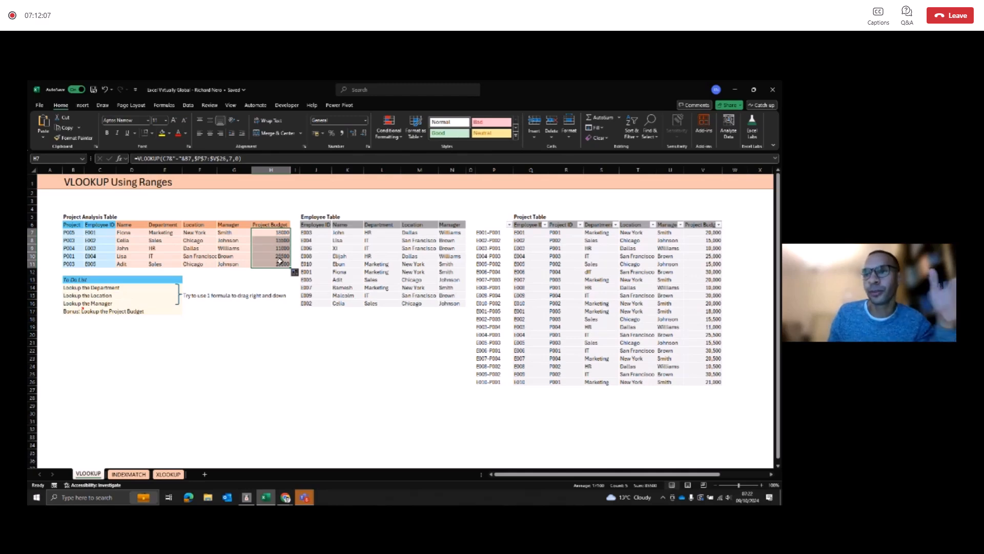
# Step: Review the formula in H11 and the column index arguments of the VLOOKUPs in D7, E7 and F7
pyautogui.click(279, 262)
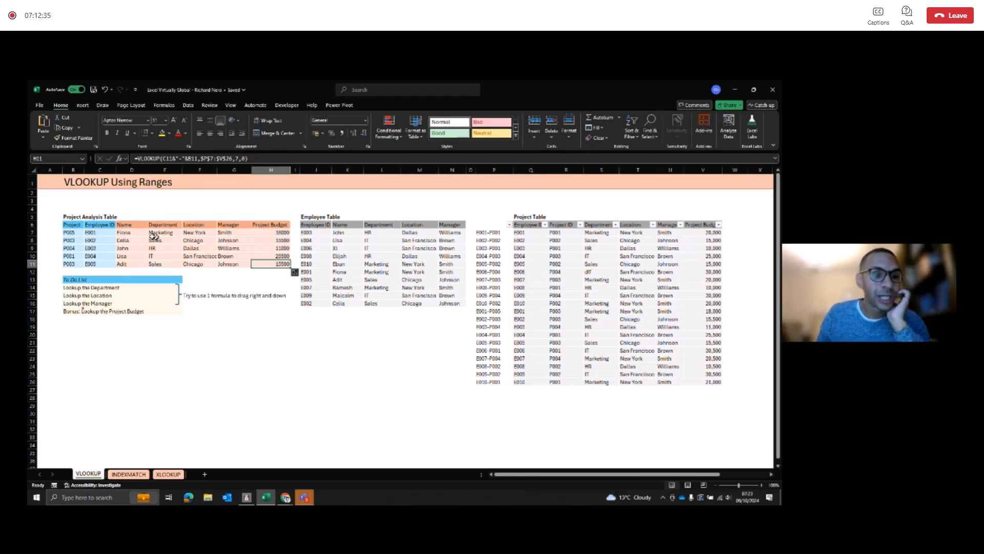
pyautogui.click(142, 234)
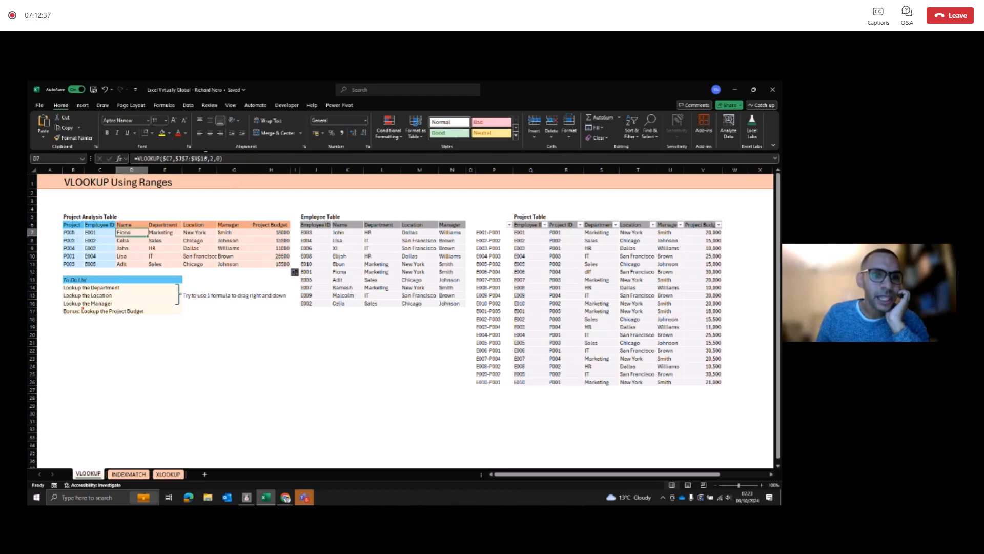
pyautogui.click(212, 159)
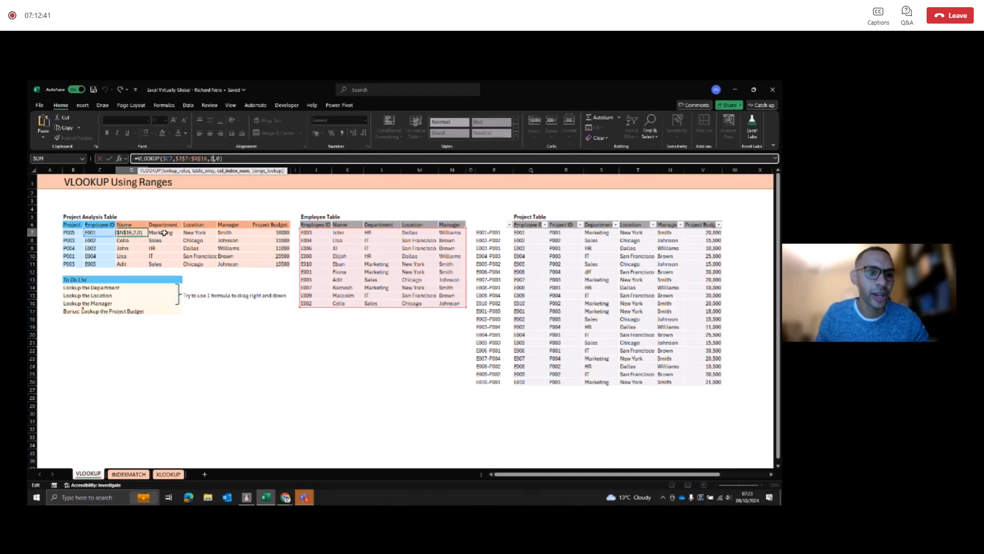
pyautogui.click(165, 232)
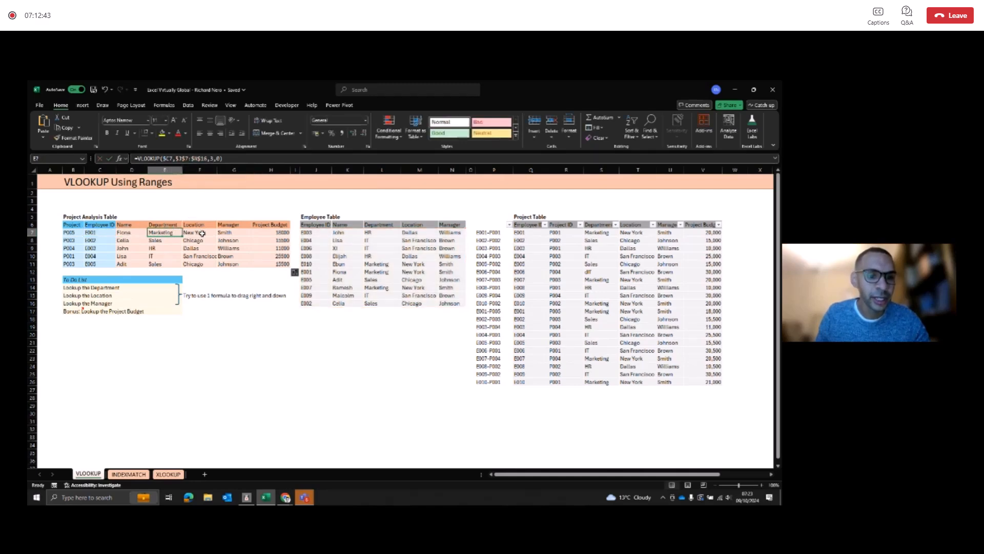
pyautogui.click(199, 233)
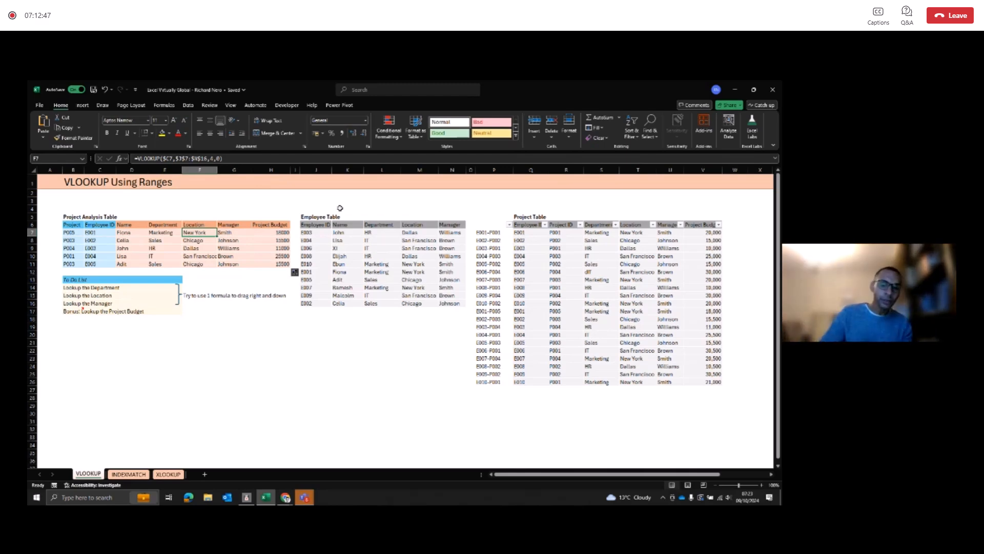
# Step: Insert a new column before Department in the Employee Table and head it Bonus in L6
pyautogui.click(383, 169)
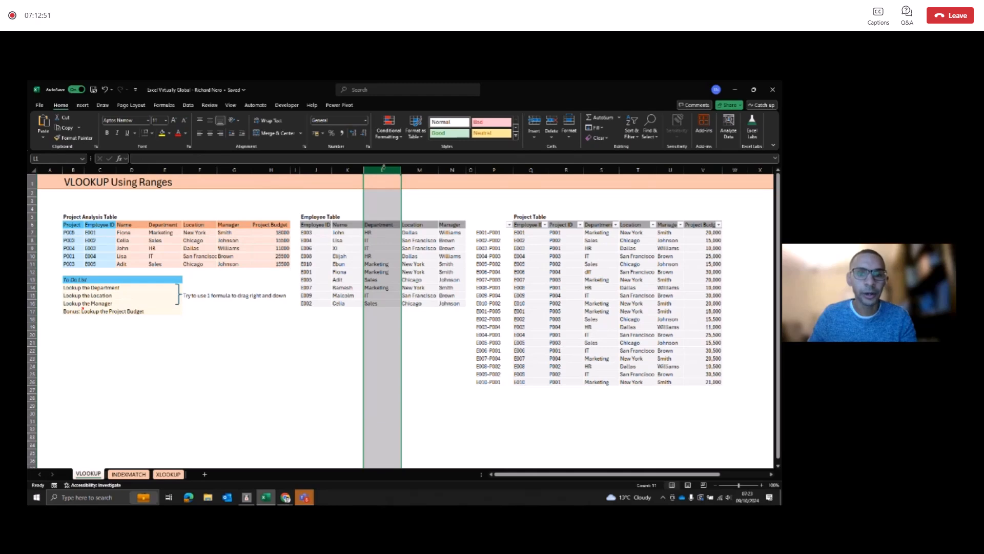
pyautogui.rightClick(385, 170)
pyautogui.click(415, 252)
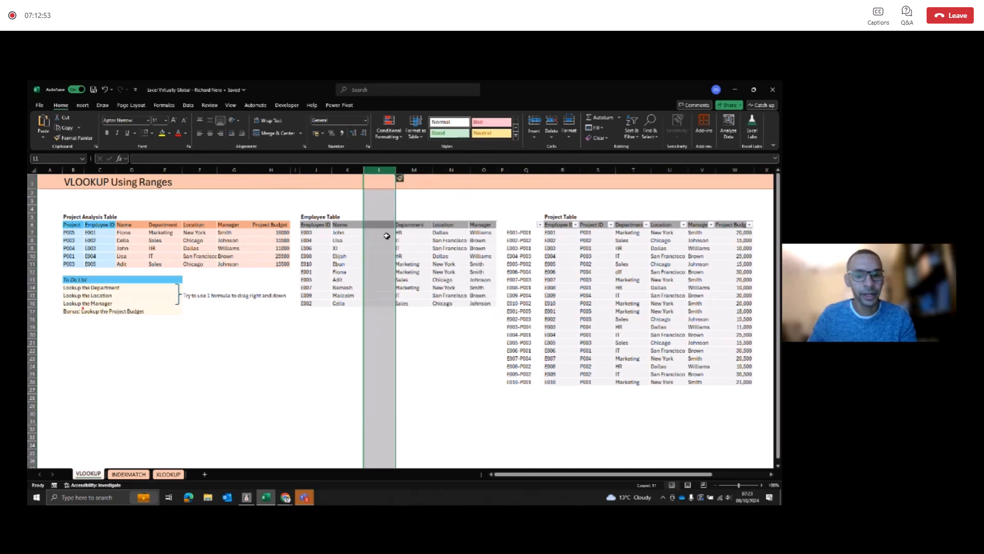
pyautogui.click(379, 225)
pyautogui.write('Bonus')
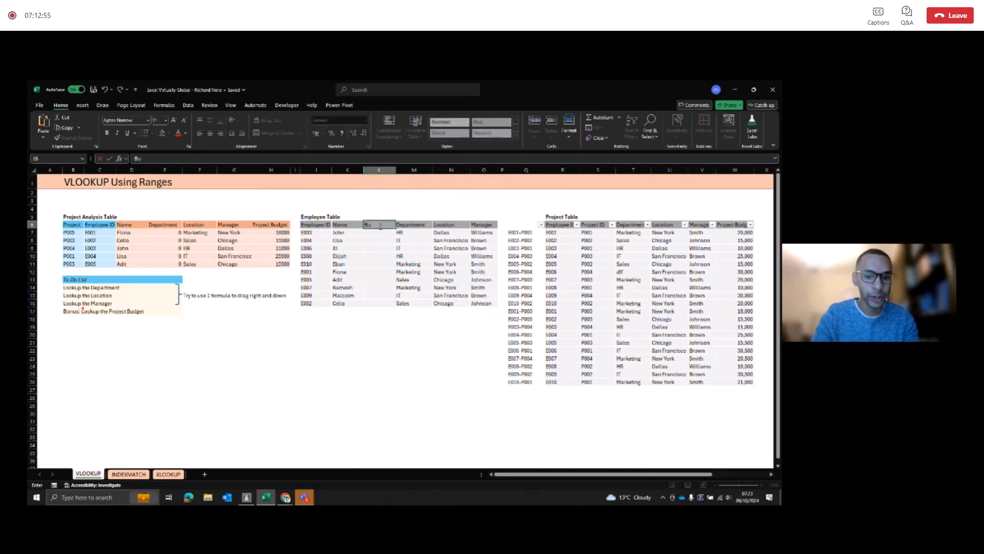
pyautogui.press('Return')
# Step: Fill all the Bonus cells L7:L16 of the Employee Table with 100000 at once
pyautogui.hotkey('shift', 'Down')
pyautogui.hotkey('shift', 'Down')
pyautogui.hotkey('shift', 'Down')
pyautogui.hotkey('shift', 'Down')
pyautogui.hotkey('shift', 'Down')
pyautogui.hotkey('shift', 'Down')
pyautogui.hotkey('shift', 'Down')
pyautogui.hotkey('shift', 'Down')
pyautogui.hotkey('shift', 'Down')
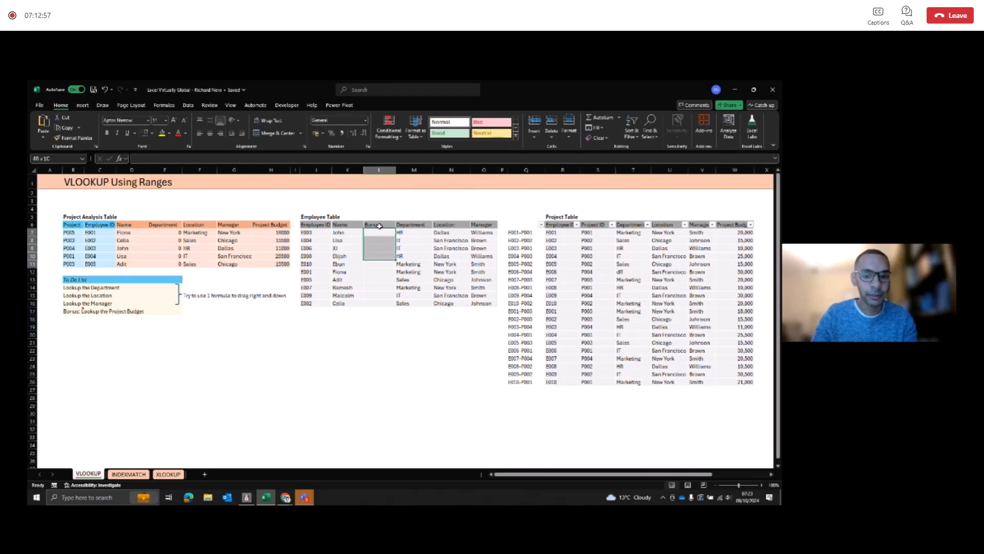
pyautogui.write('100000')
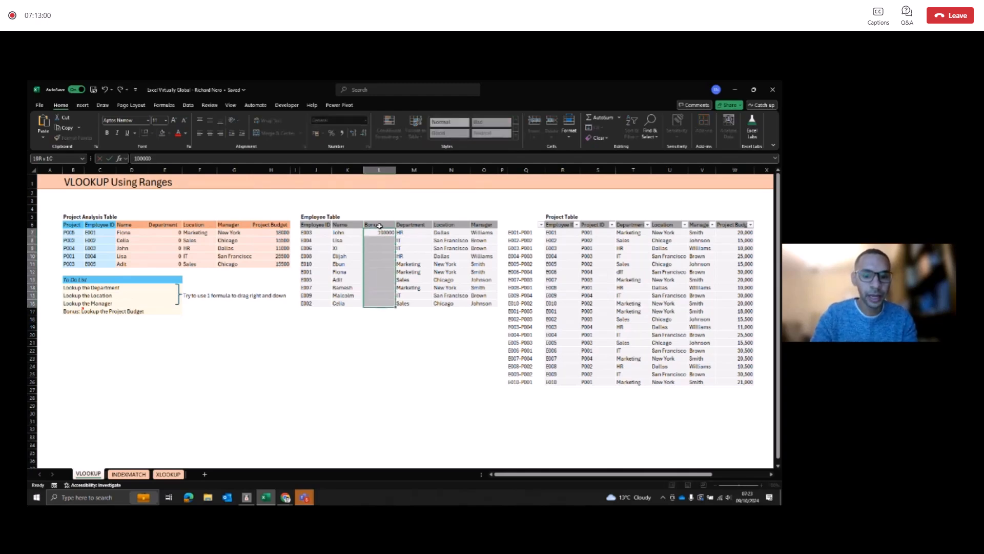
pyautogui.hotkey('ctrl', 'Return')
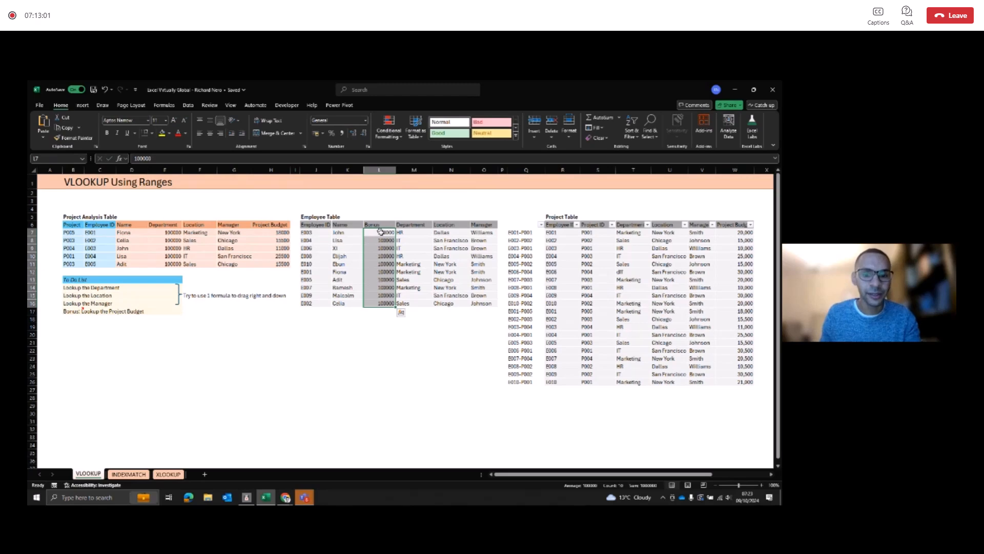
# Step: Change the Bonus value in L8 of the Employee Table to 0
pyautogui.click(379, 241)
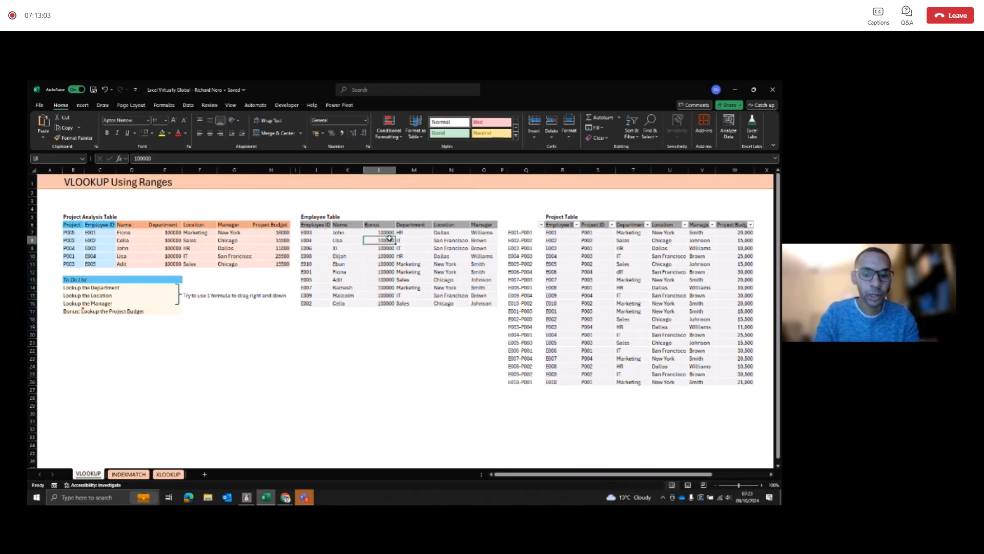
pyautogui.write('0')
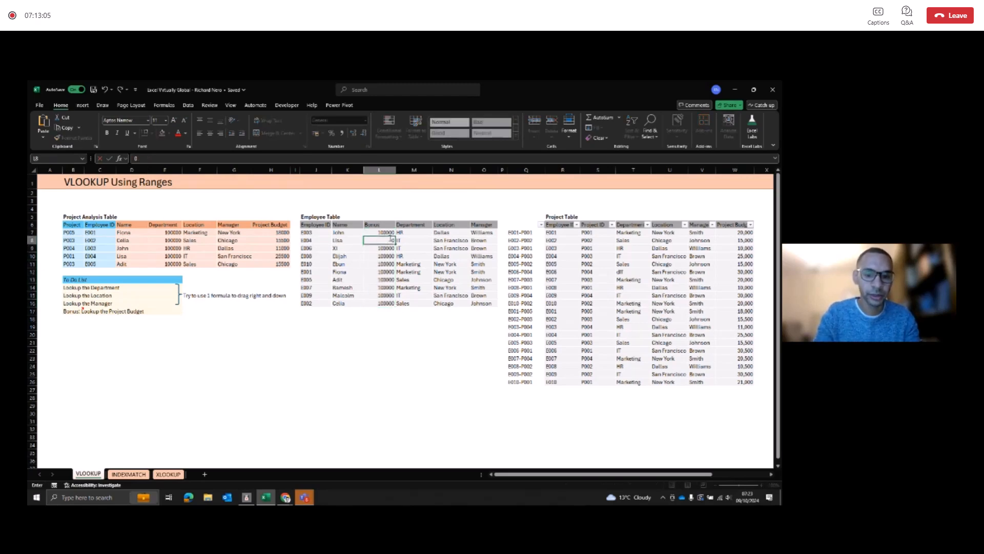
pyautogui.press('Return')
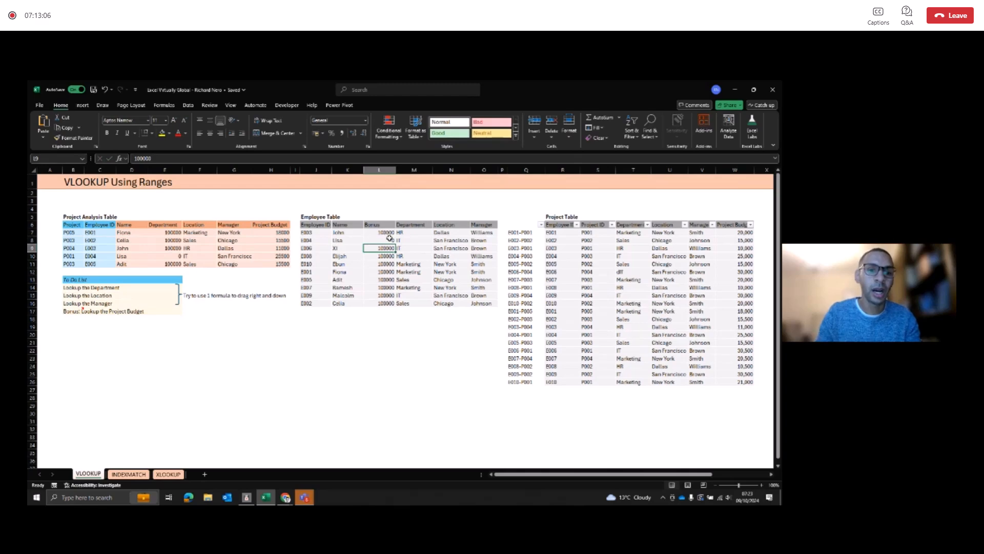
# Step: Examine the Department formula in E7 and the Manager column of the Project Analysis Table for effects of the inserted column
pyautogui.click(168, 232)
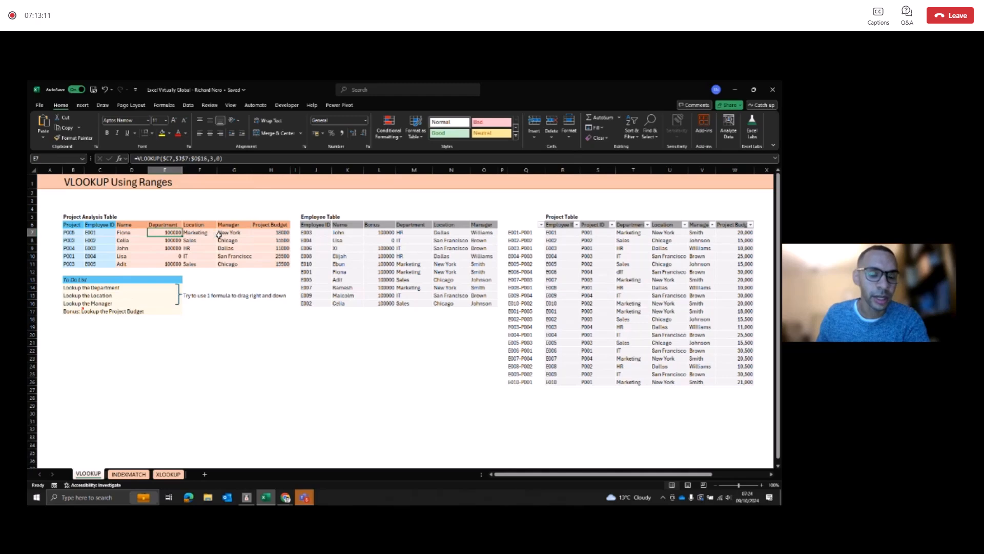
pyautogui.click(236, 226)
pyautogui.click(237, 232)
pyautogui.click(235, 241)
pyautogui.click(234, 255)
pyautogui.click(234, 255)
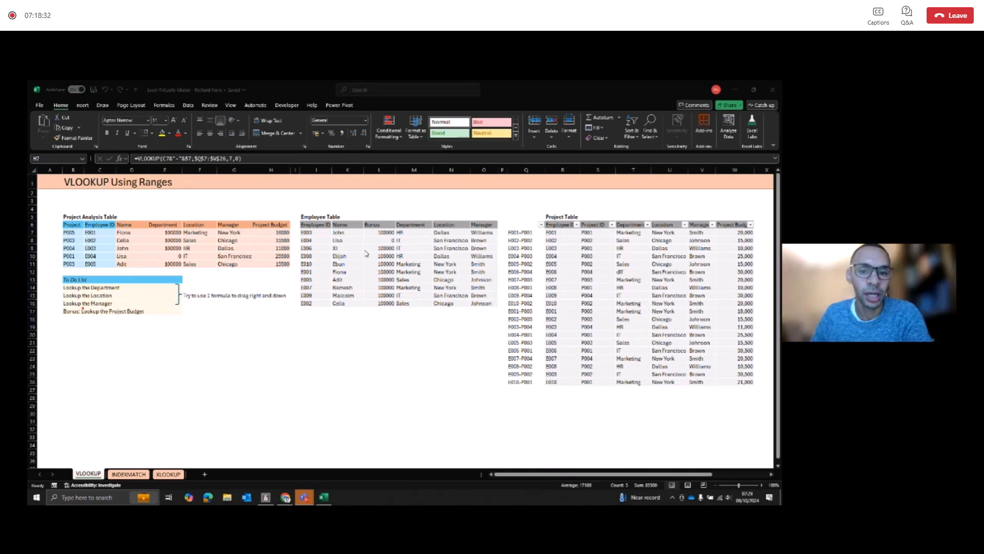
# Step: Select the inserted Bonus column L and switch to the INDEXMATCH sheet
pyautogui.click(384, 169)
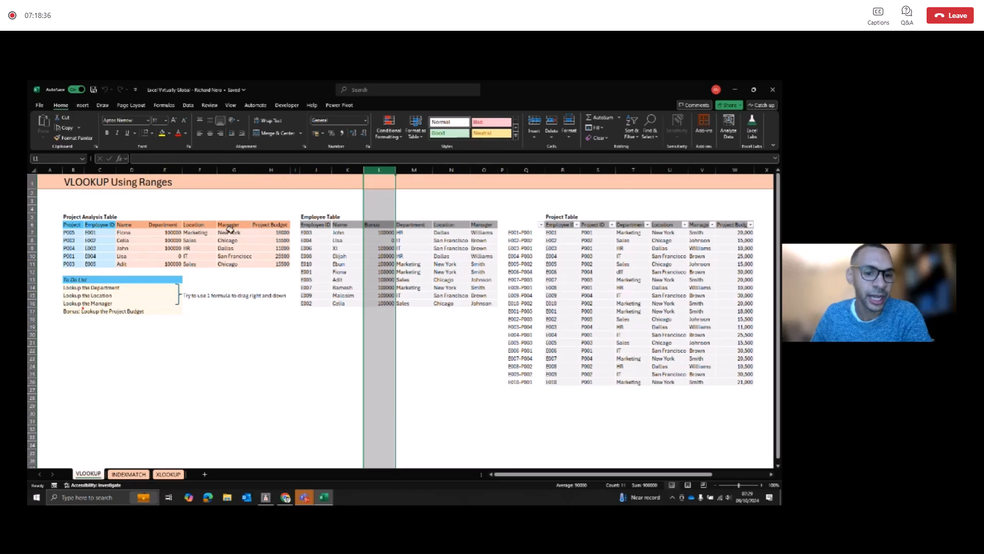
pyautogui.click(135, 474)
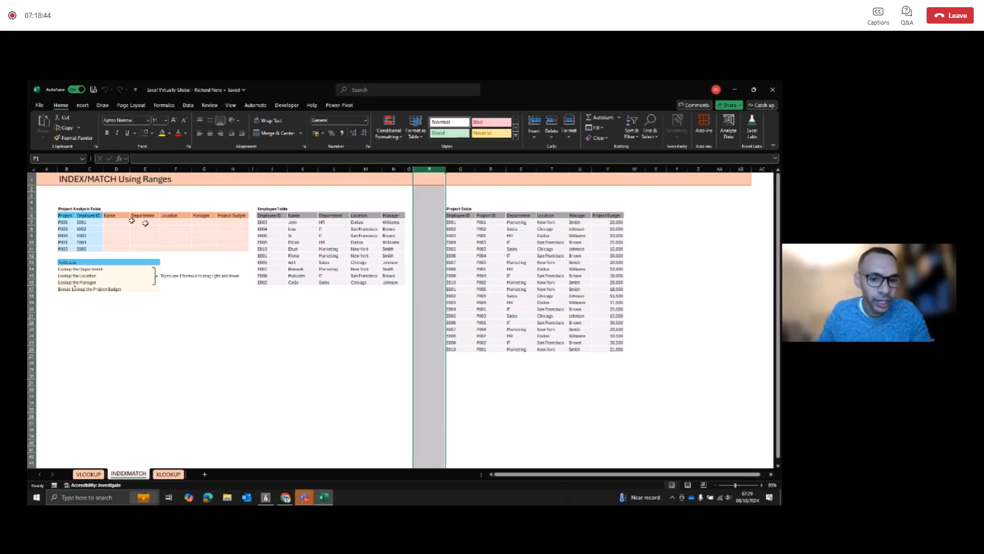
# Step: Start an INDEX formula in D7 of the Project Analysis Table with the Employee Table names K$7:K$16 as the row-locked array
pyautogui.scroll(1, 110, 239)
pyautogui.scroll(2, 110, 239)
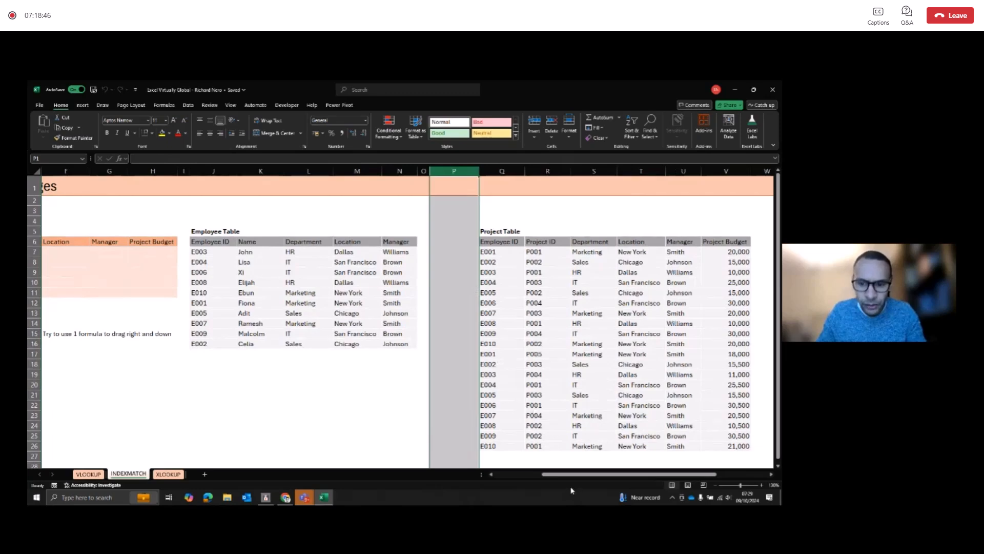
pyautogui.moveTo(559, 475); pyautogui.dragTo(513, 476)
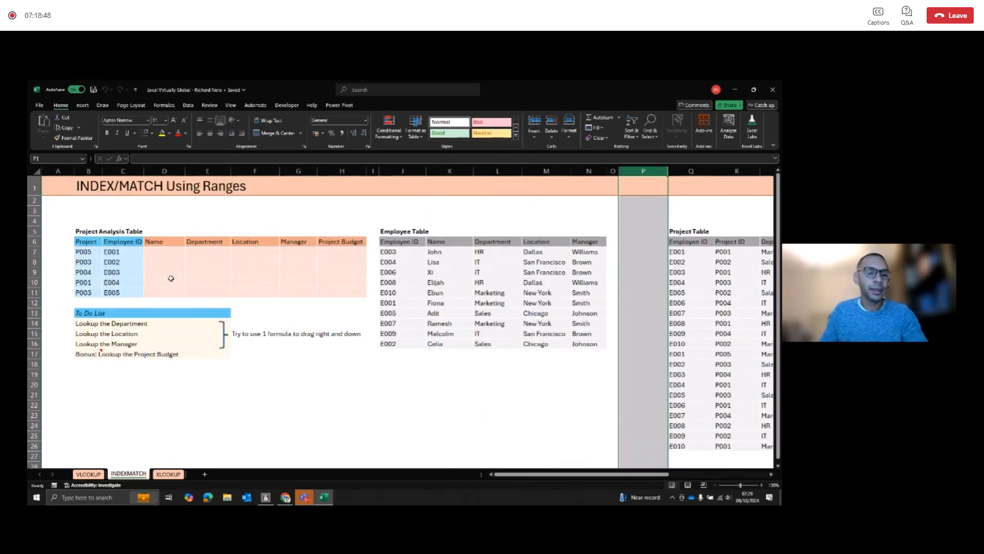
pyautogui.click(168, 257)
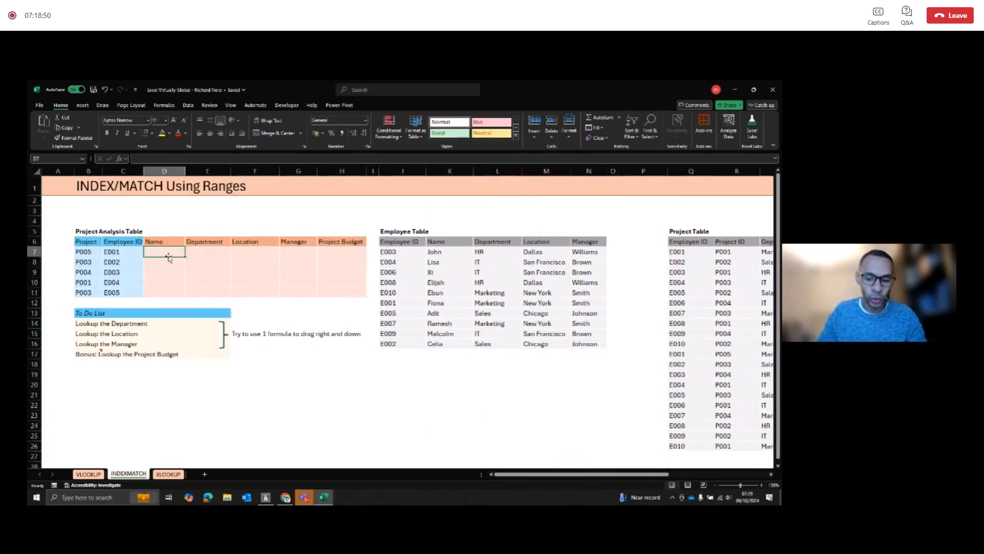
pyautogui.write('=in')
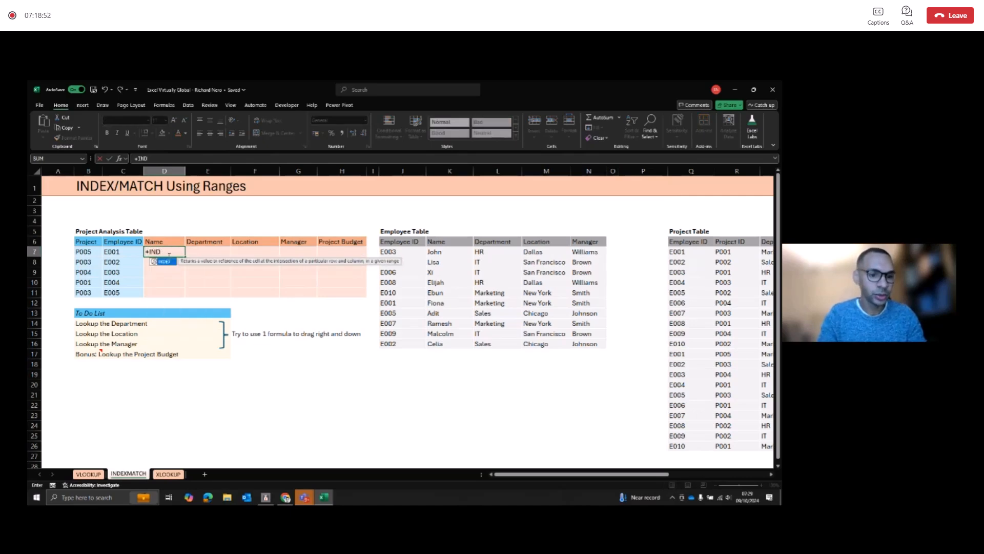
pyautogui.press('BackSpace')
pyautogui.press('BackSpace')
pyautogui.press('BackSpace')
pyautogui.write('INDEX(')
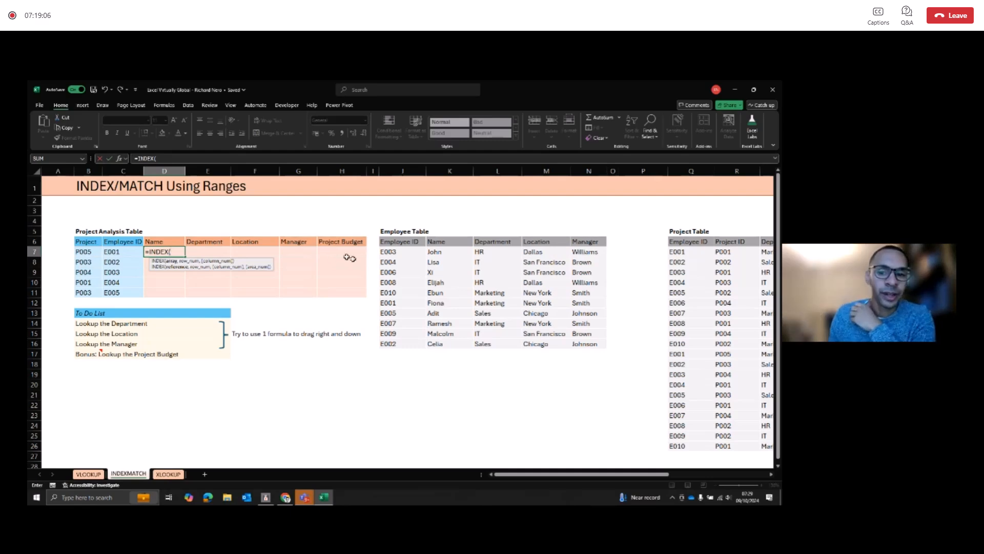
pyautogui.moveTo(441, 251); pyautogui.dragTo(448, 341)
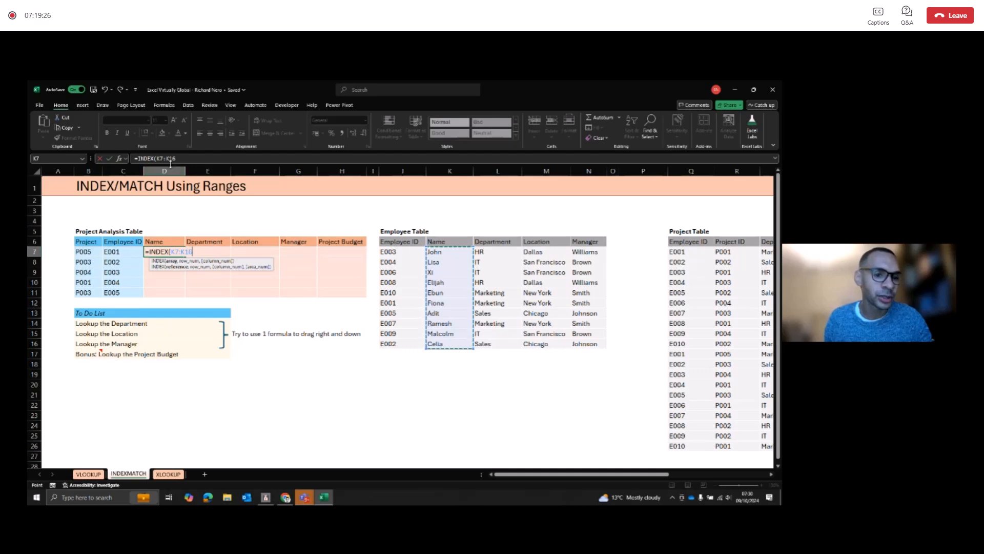
pyautogui.press('F4')
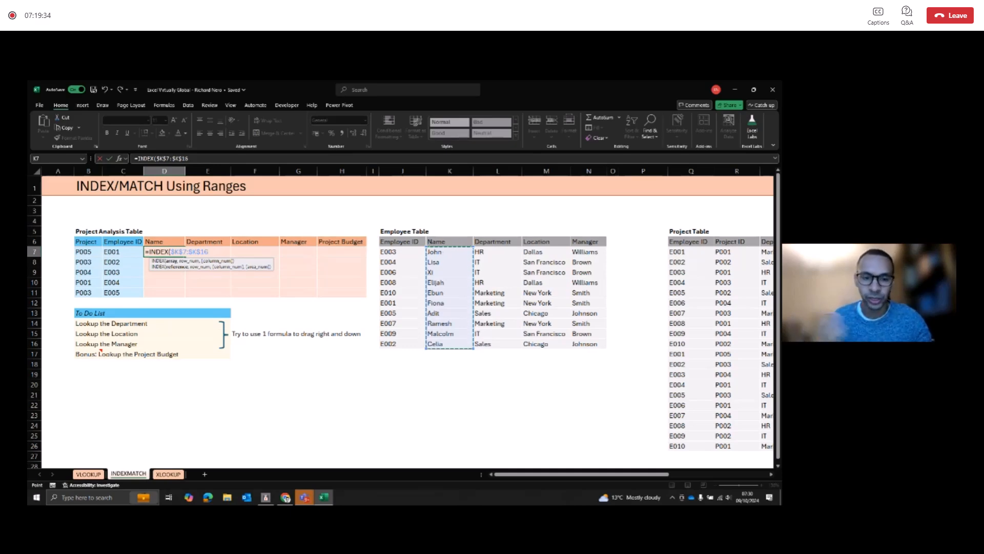
pyautogui.press('F4')
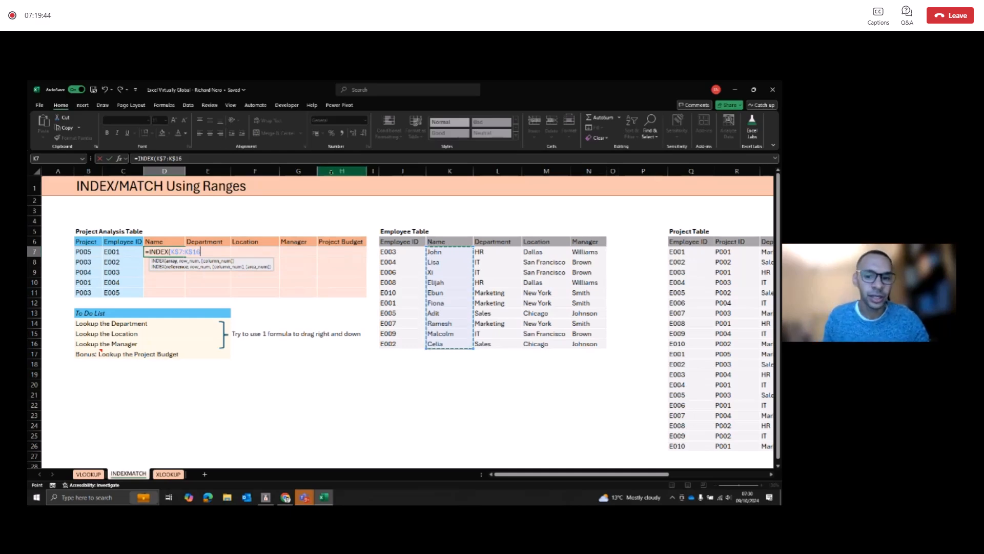
# Step: Complete the INDEX formula in D7 with the hard-coded row number 6
pyautogui.write(',')
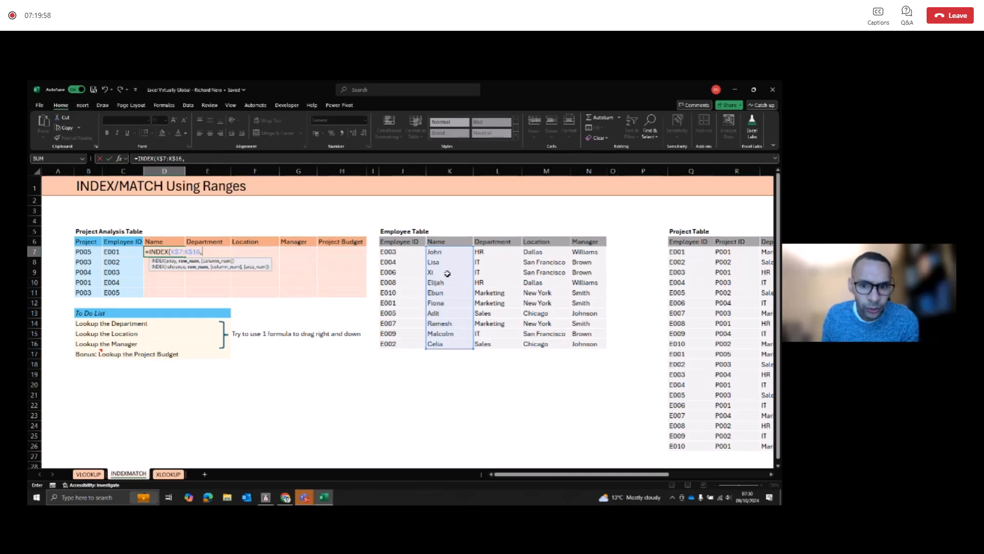
pyautogui.write('6')
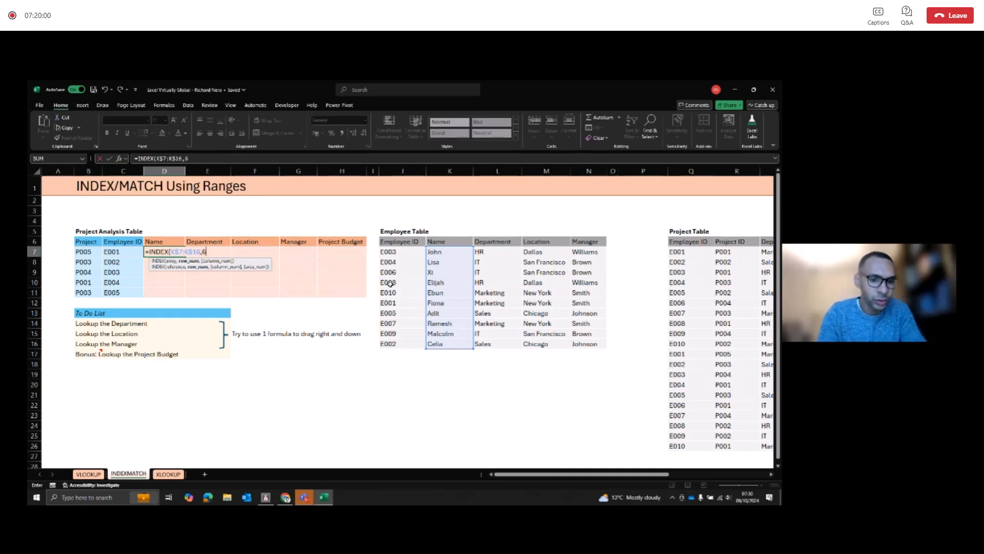
pyautogui.write(')')
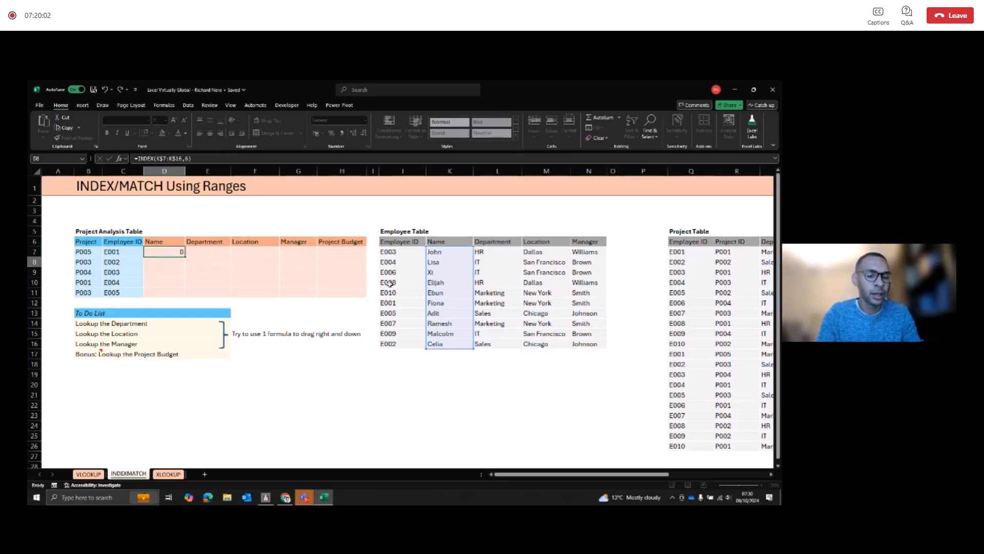
pyautogui.press('Return')
pyautogui.press('Up')
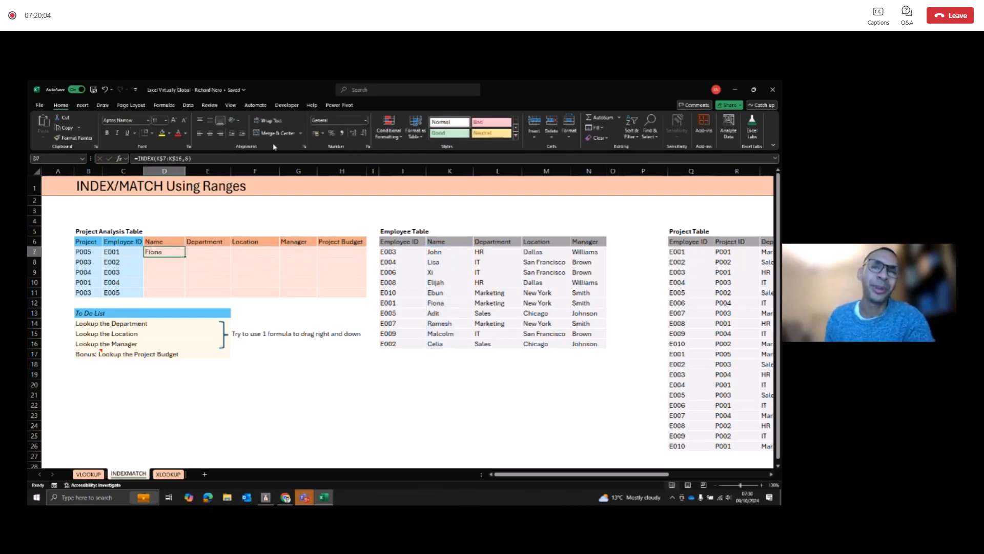
# Step: Replace the hard-coded row number in the D7 formula with a MATCH function that looks up the column-locked Employee ID $C7
pyautogui.click(207, 156)
pyautogui.press('BackSpace')
pyautogui.write('MATCH')
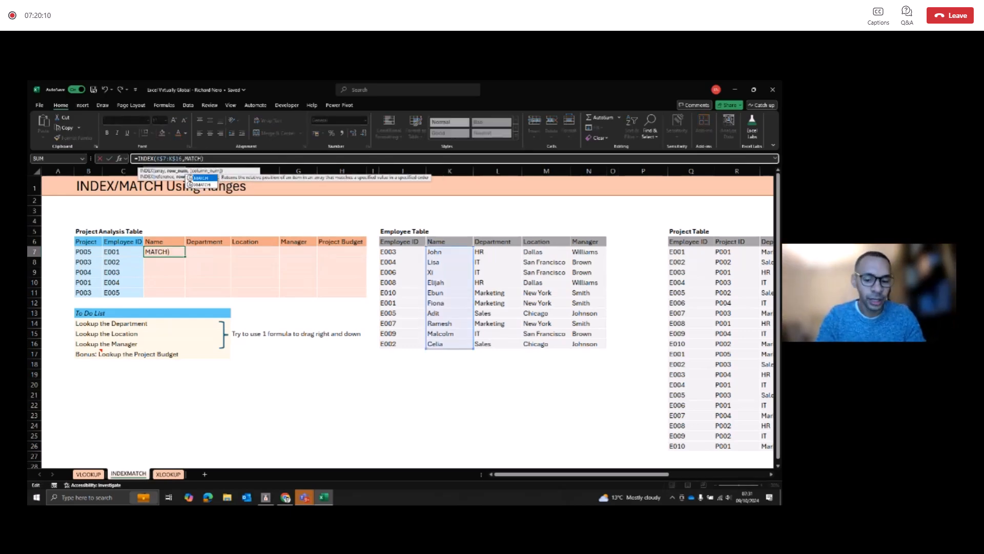
pyautogui.write('(')
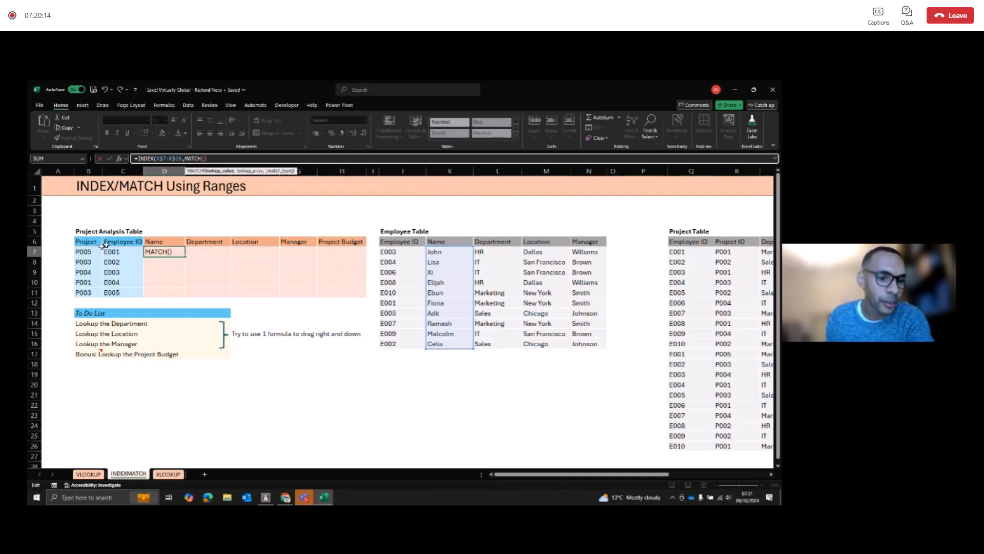
pyautogui.click(125, 253)
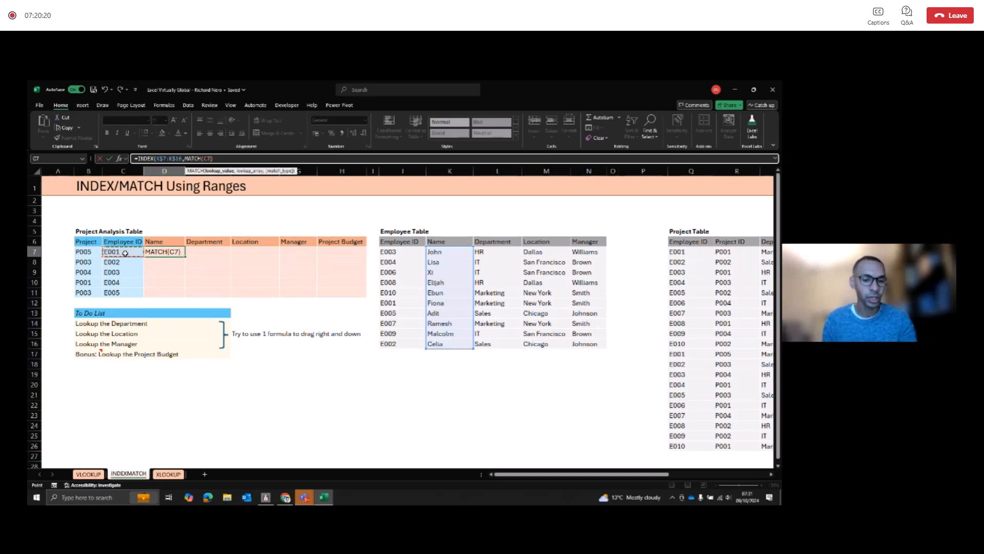
pyautogui.press('F4')
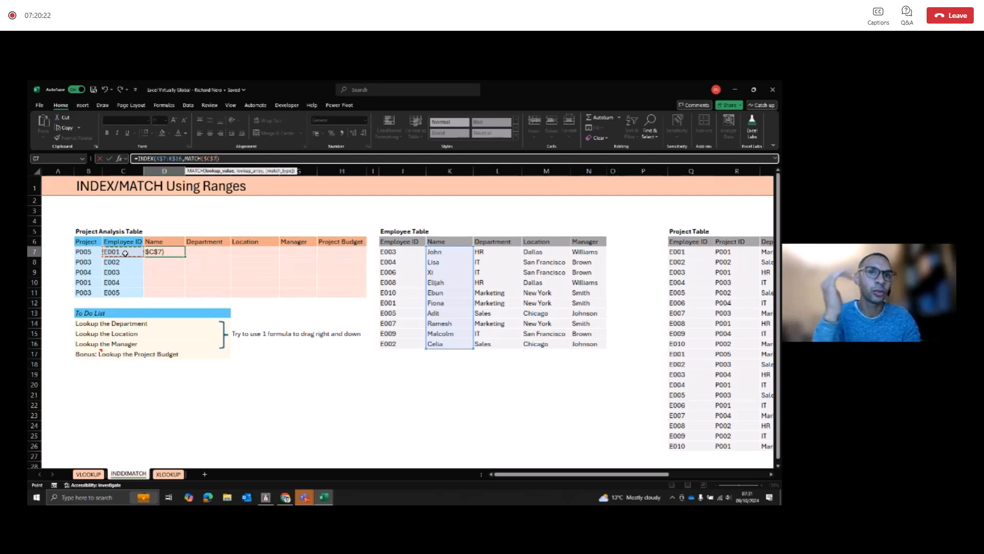
pyautogui.press('F4')
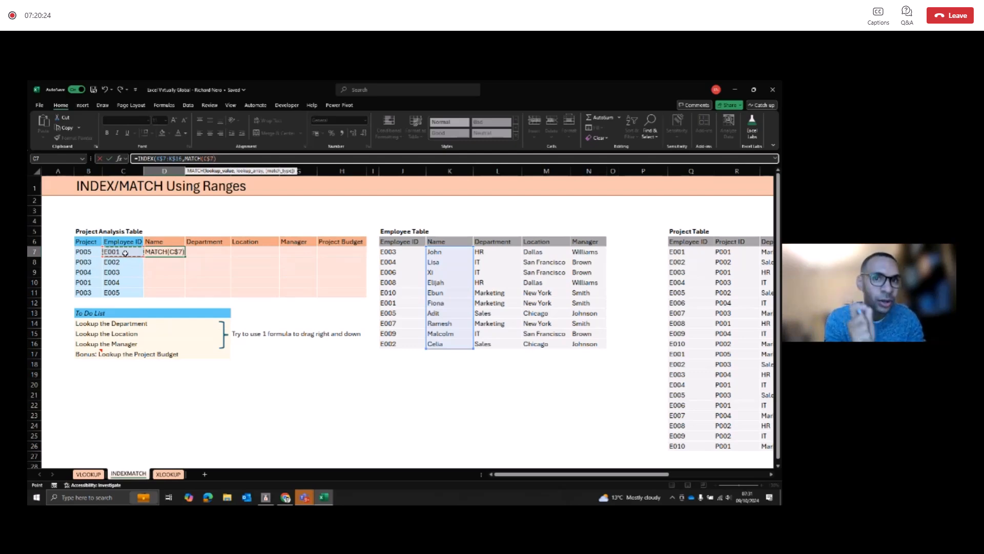
pyautogui.press('F4')
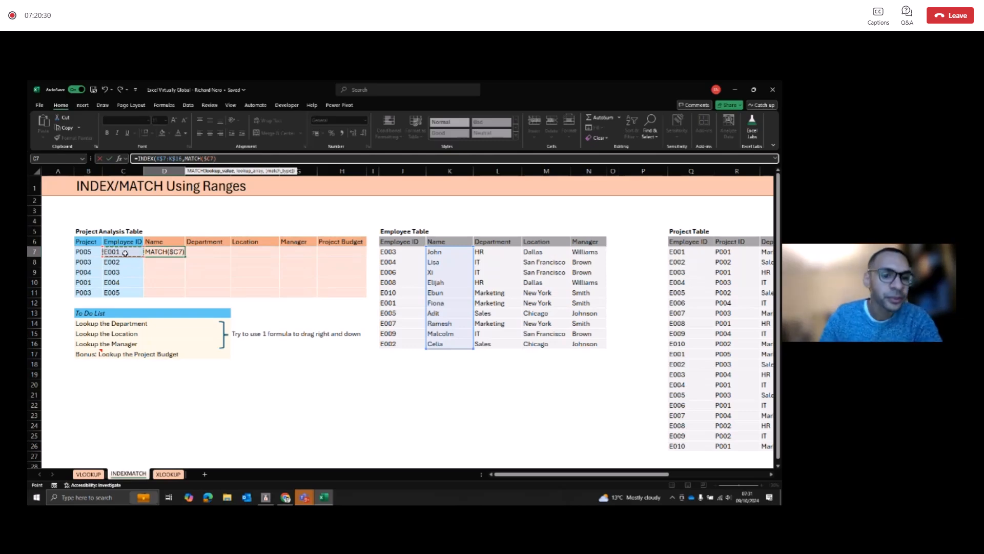
# Step: Finish the MATCH in D7 with the Employee ID range $J$7:$J$16 as lookup array and match type 0
pyautogui.write(',')
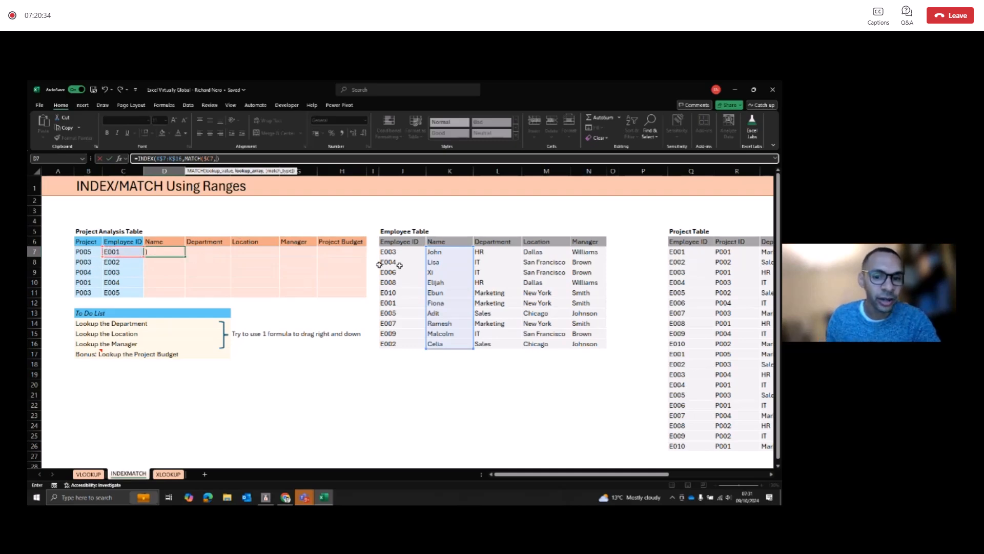
pyautogui.moveTo(411, 252); pyautogui.dragTo(407, 327)
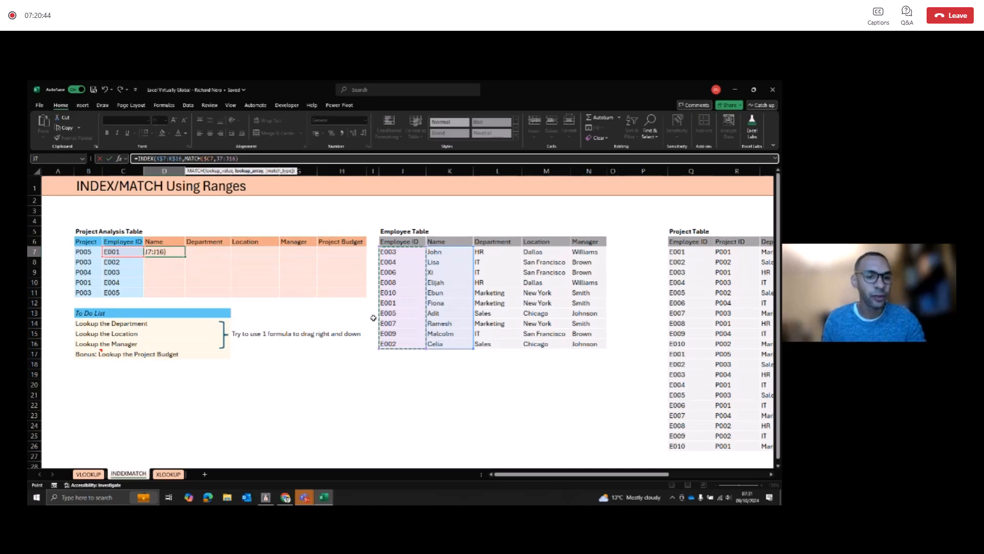
pyautogui.press('F4')
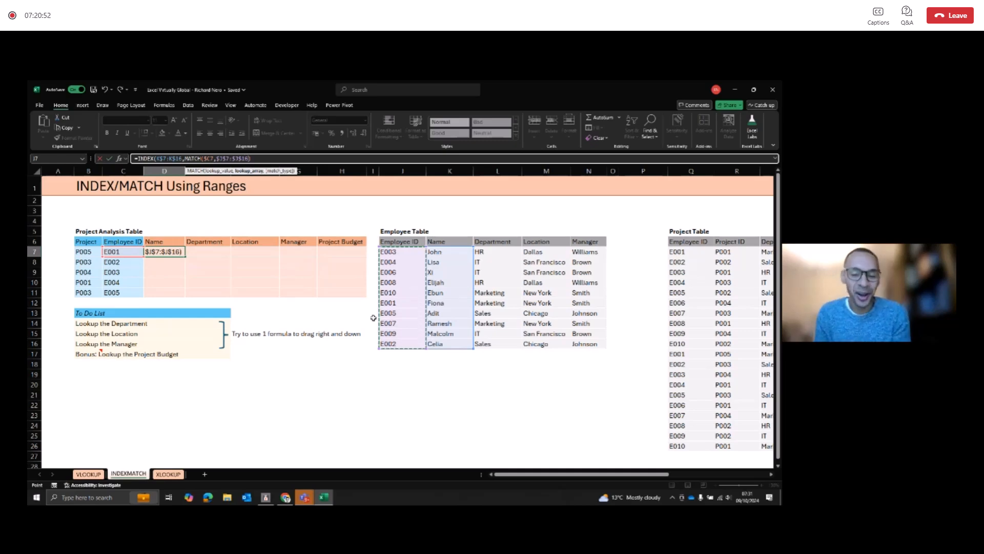
pyautogui.write(',')
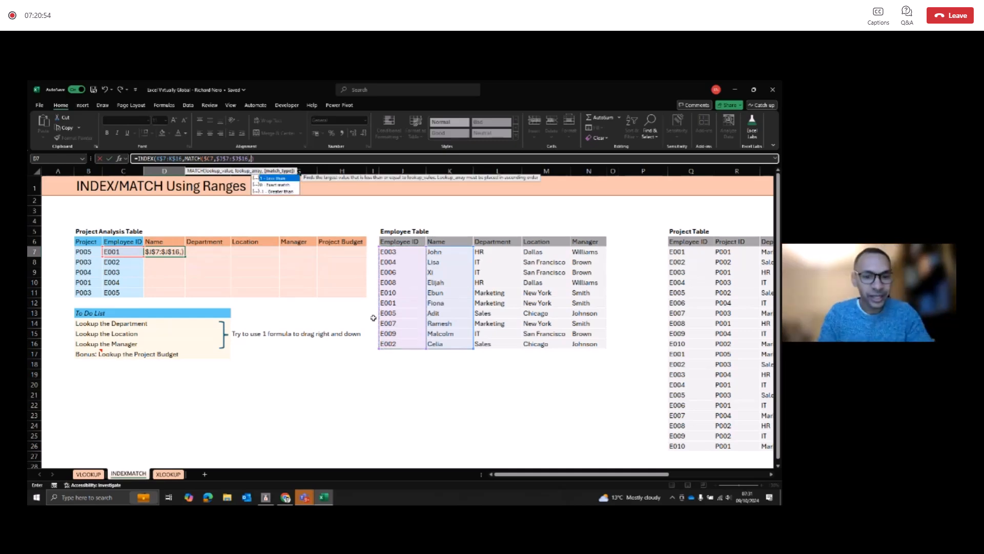
pyautogui.write('0)')
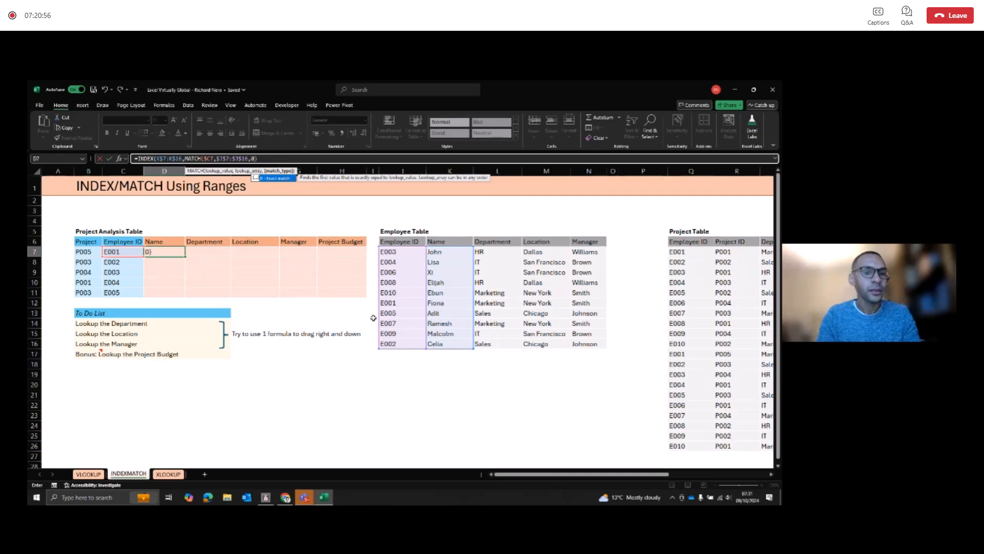
pyautogui.write(')')
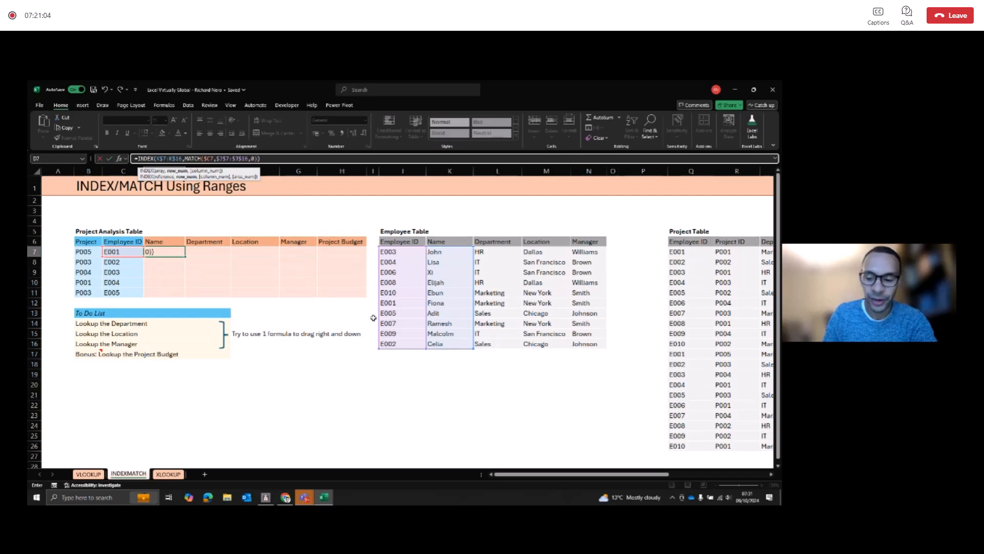
pyautogui.press('Return')
pyautogui.press('Up')
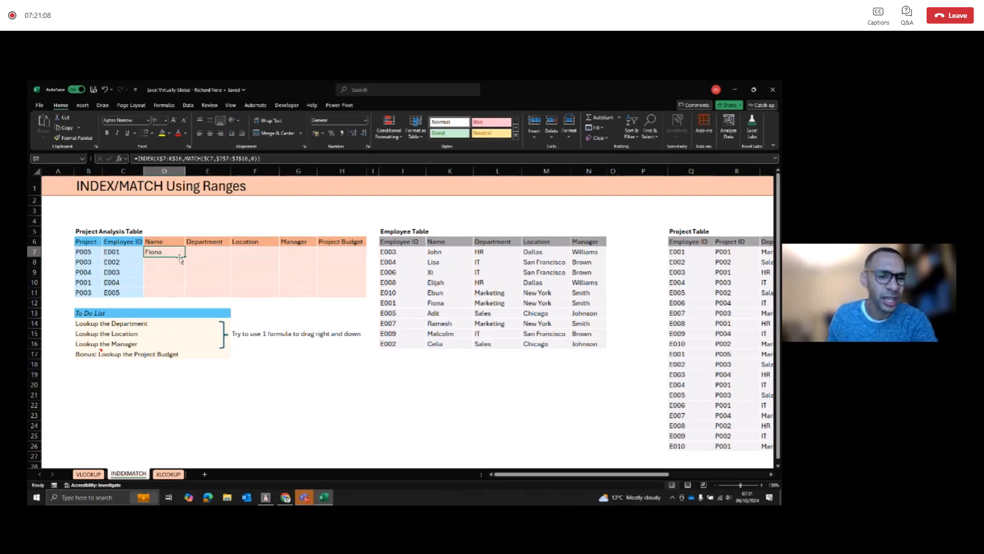
# Step: Fill the D7 INDEX/MATCH formula across to Manager in G7 and down to row 11
pyautogui.moveTo(184, 256); pyautogui.dragTo(314, 252)
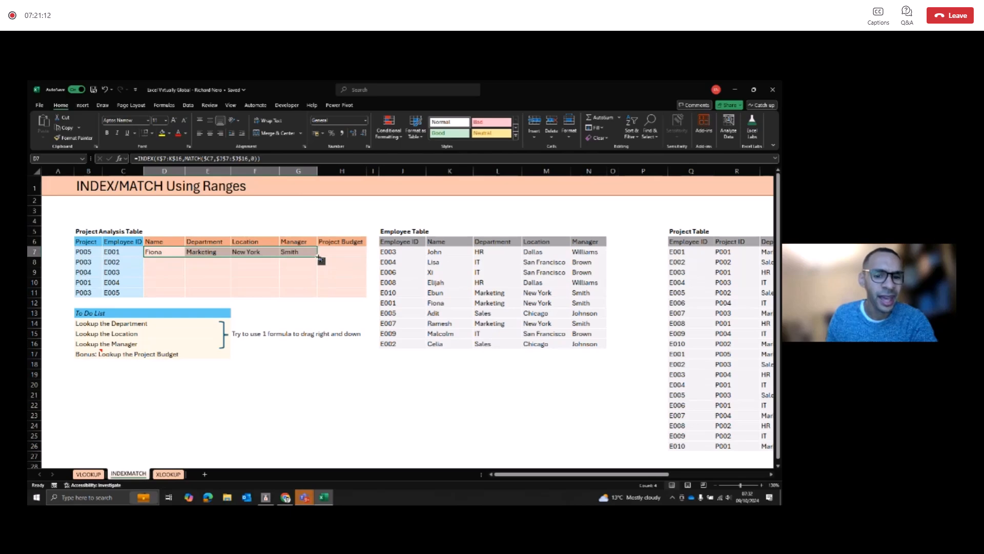
pyautogui.moveTo(318, 257); pyautogui.dragTo(318, 298)
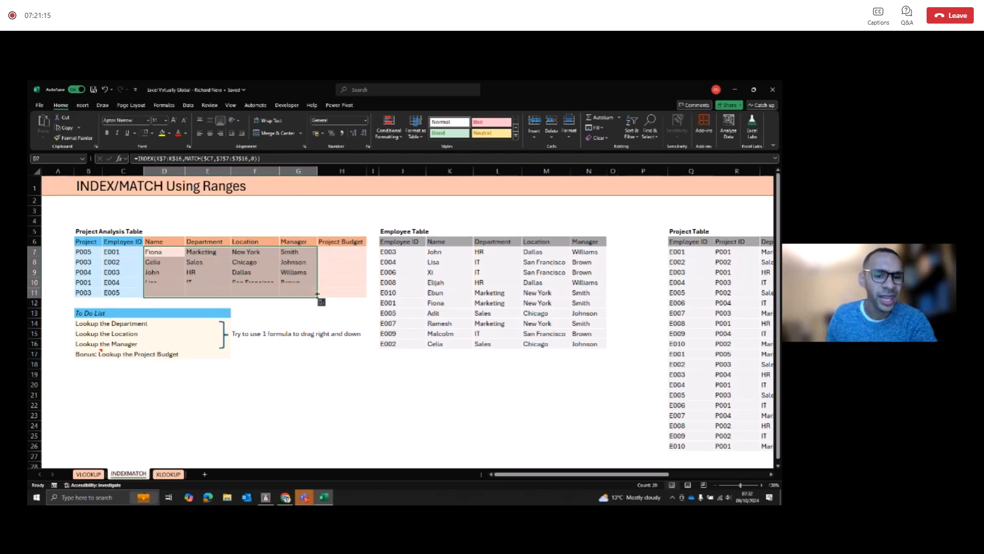
pyautogui.click(170, 256)
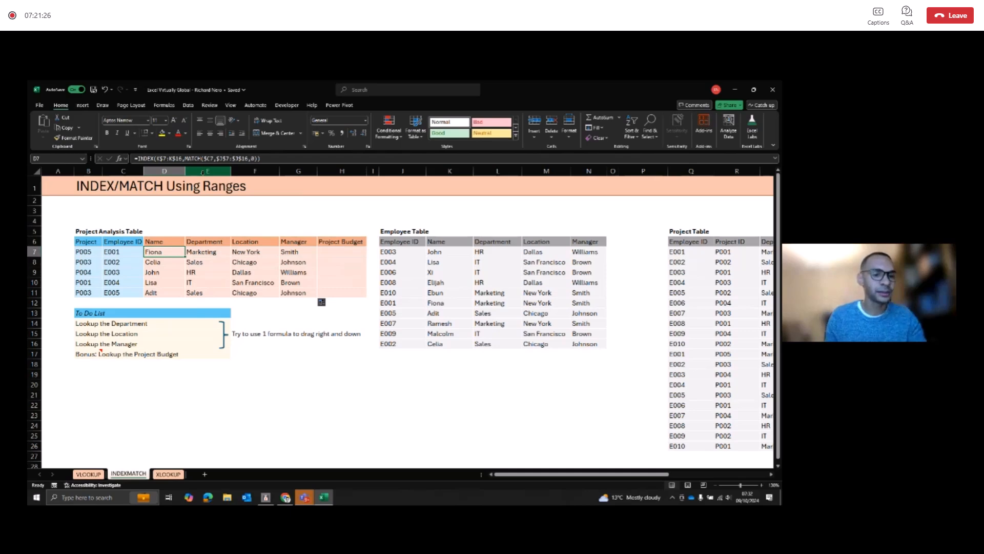
# Step: Enter a standalone formula =MATCH(C7,$J$7:$J$16,0) in A7 beside the Project Analysis Table
pyautogui.click(61, 254)
pyautogui.write('=match')
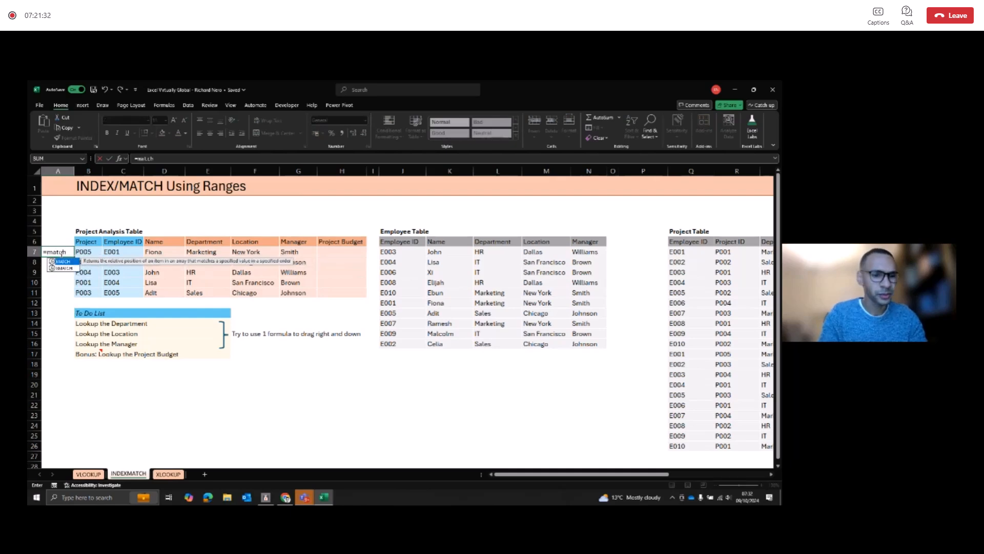
pyautogui.write('(')
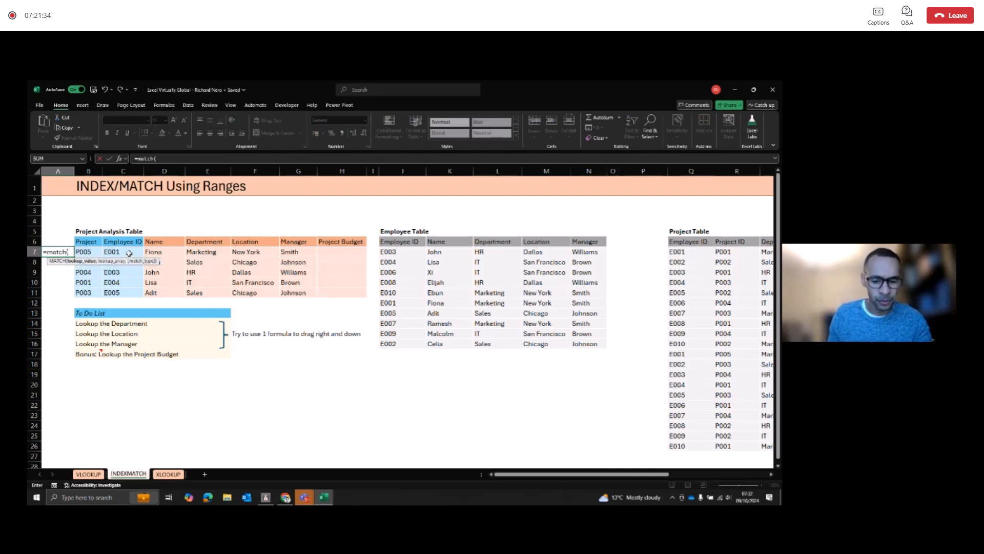
pyautogui.click(129, 253)
pyautogui.write(',')
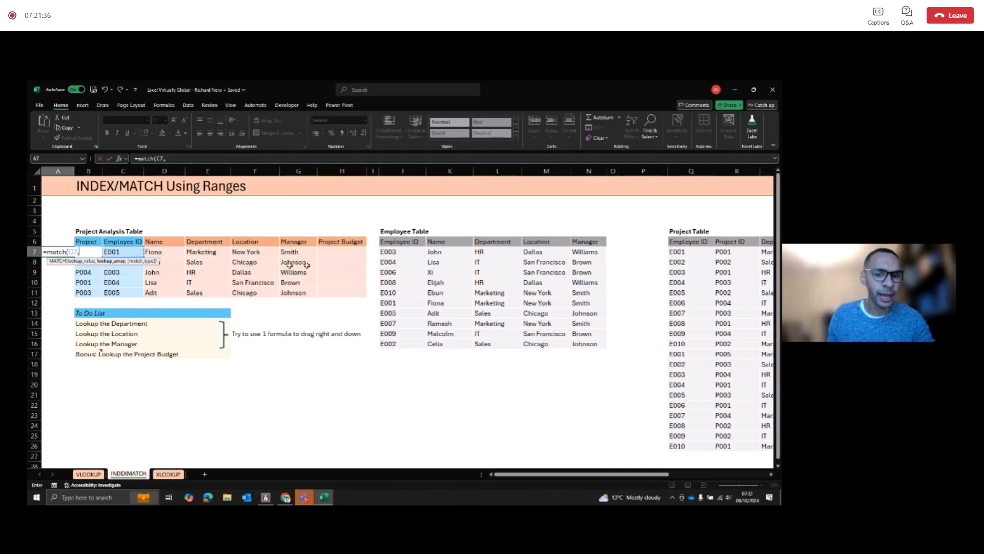
pyautogui.moveTo(393, 253); pyautogui.dragTo(399, 339)
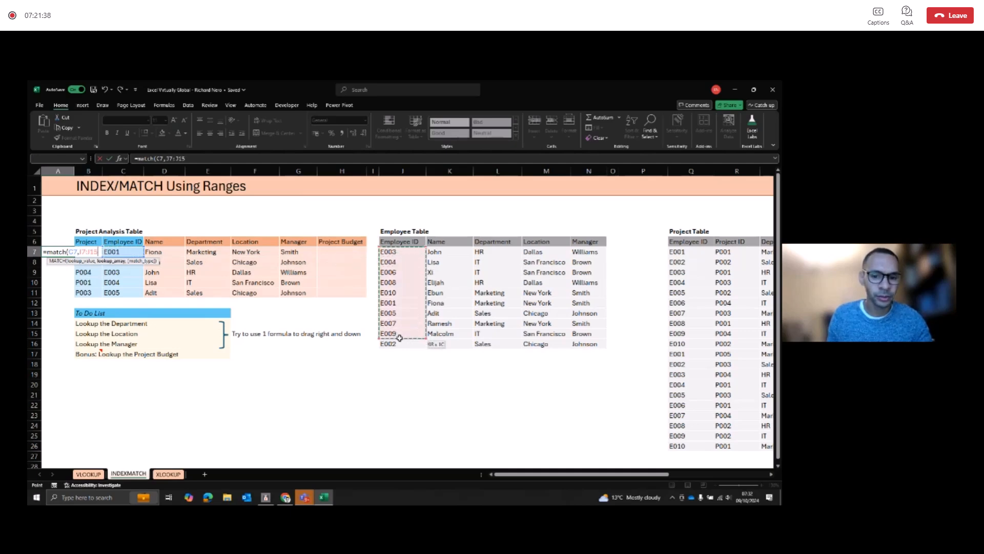
pyautogui.press('F4')
pyautogui.write(',0')
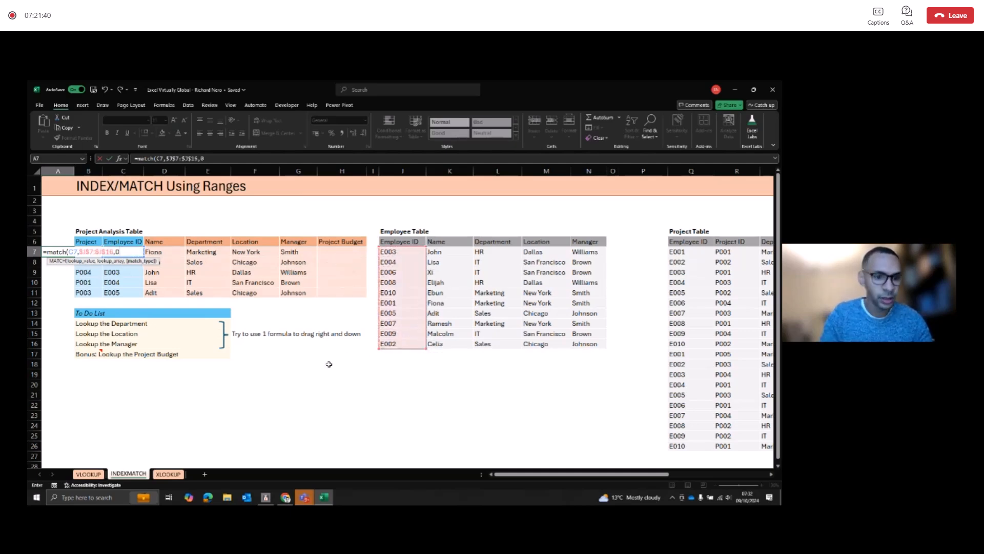
pyautogui.press('Return')
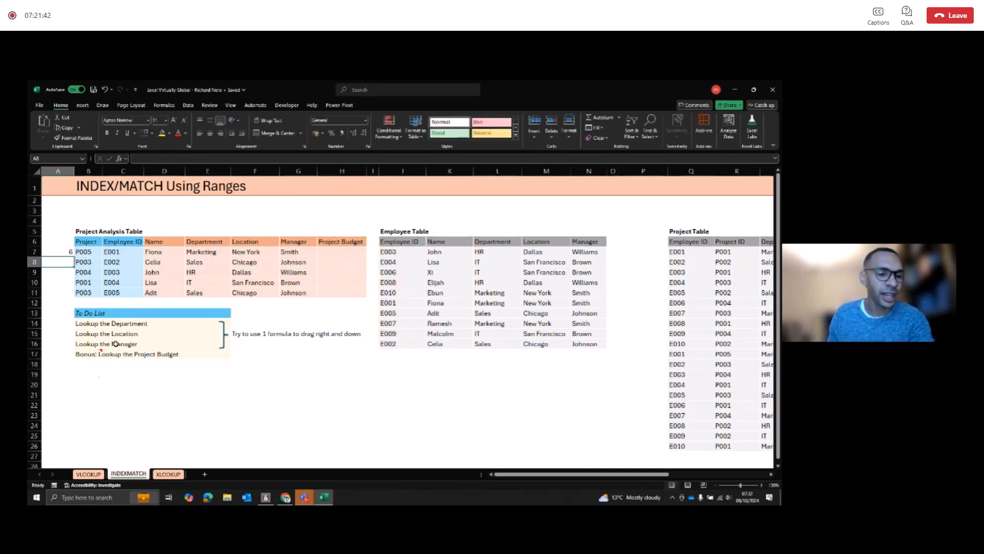
pyautogui.click(71, 251)
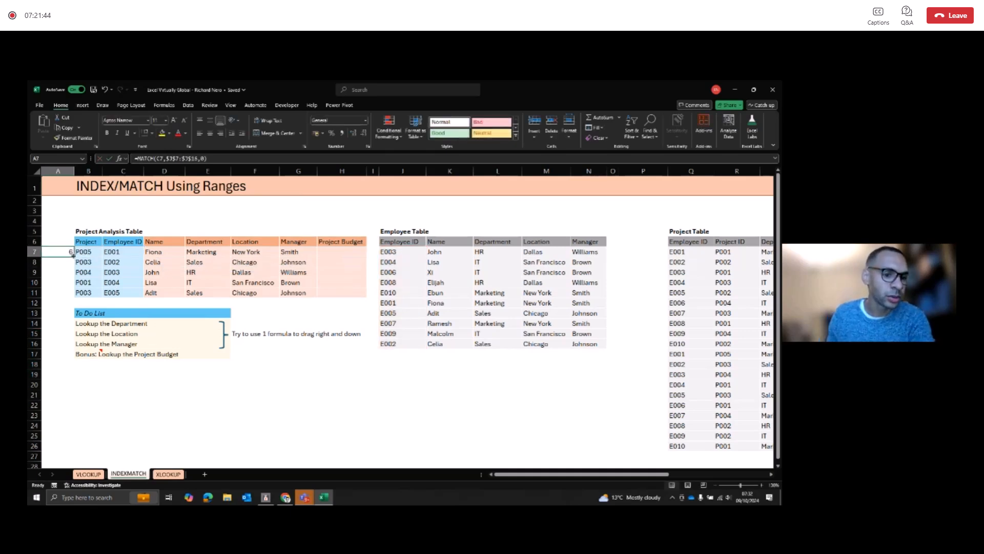
# Step: Fill the A7 MATCH formula down to A11 and replace the nested MATCH in D7 with the column-locked reference $A7
pyautogui.moveTo(73, 261); pyautogui.dragTo(73, 295)
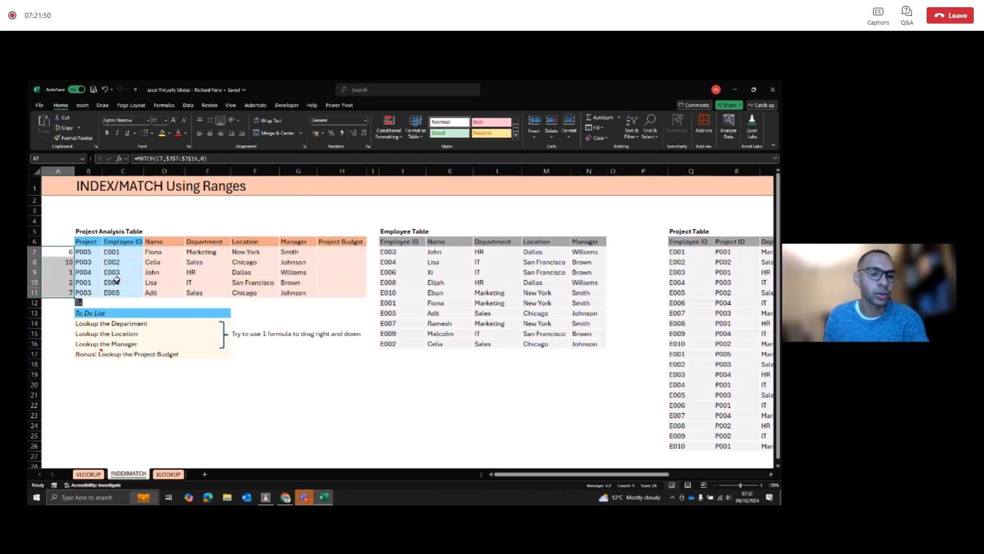
pyautogui.click(170, 252)
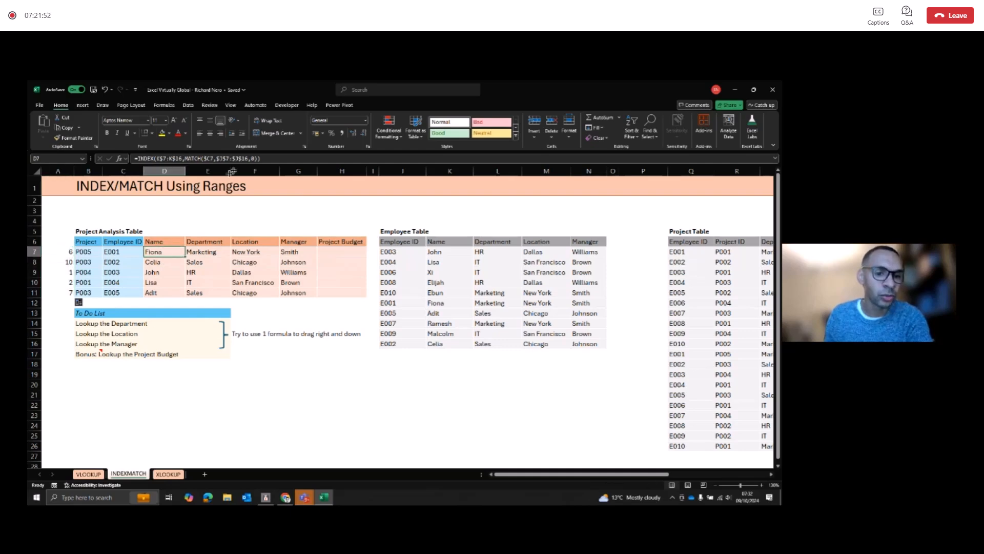
pyautogui.moveTo(257, 158); pyautogui.dragTo(184, 159)
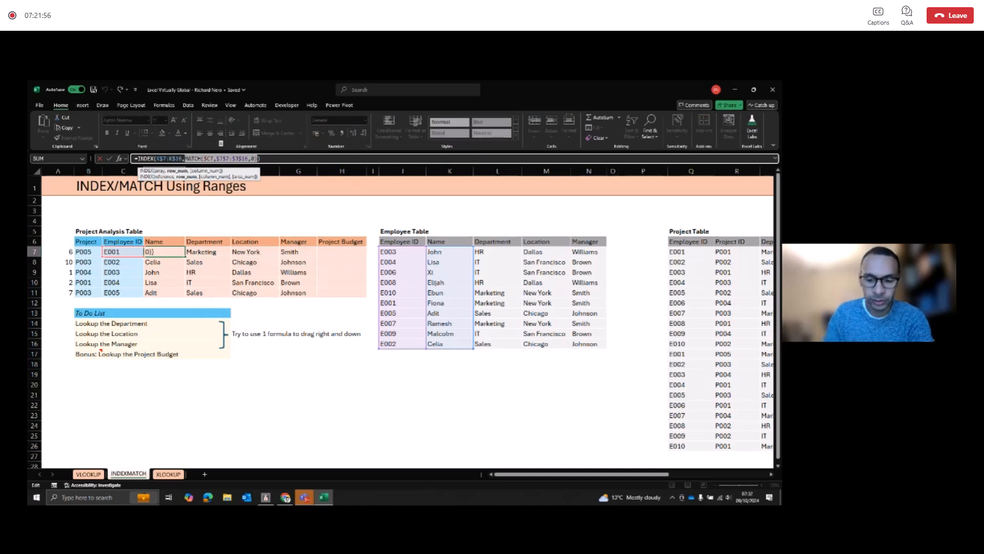
pyautogui.press('BackSpace')
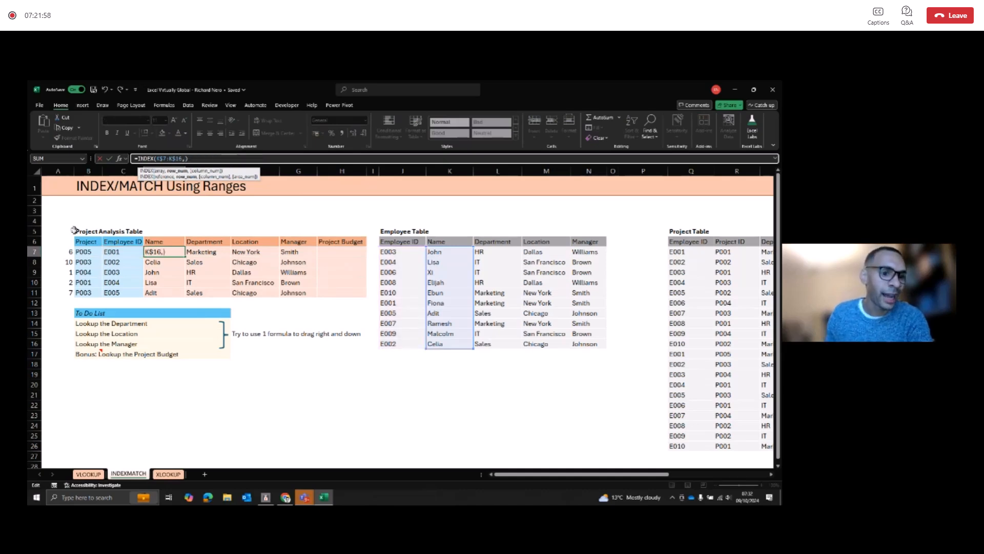
pyautogui.click(69, 251)
pyautogui.press('F4')
pyautogui.press('F4')
pyautogui.press('F4')
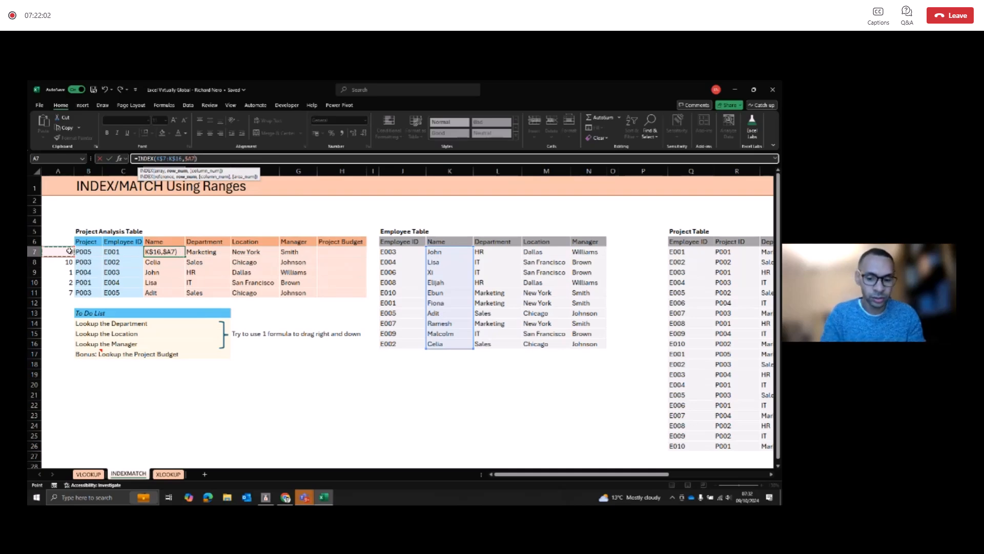
pyautogui.press('Return')
# Step: Copy the D7 formula and paste it as formulas only over D7:G10, keeping the table's formatting
pyautogui.press('Up')
pyautogui.hotkey('ctrl', 'c')
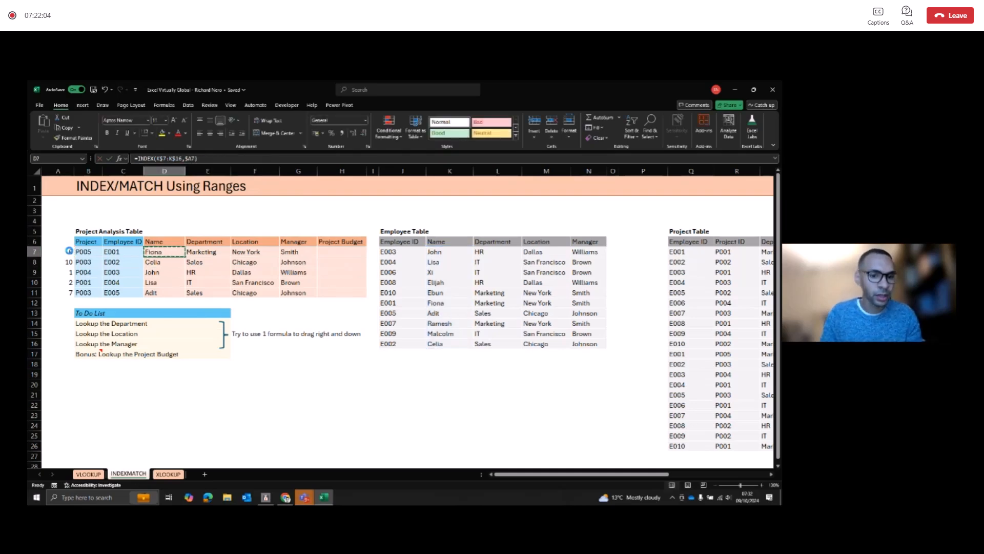
pyautogui.hotkey('shift', 'Right')
pyautogui.hotkey('shift', 'Right')
pyautogui.hotkey('shift', 'Right')
pyautogui.hotkey('shift', 'Down')
pyautogui.hotkey('shift', 'Down')
pyautogui.hotkey('shift', 'Down')
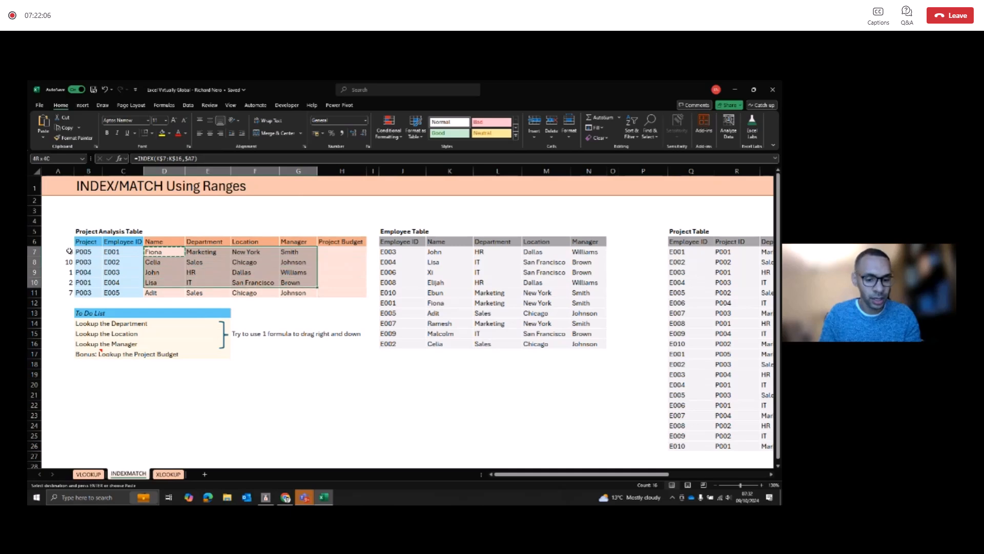
pyautogui.hotkey('ctrl', 'alt', 'v')
pyautogui.press('f')
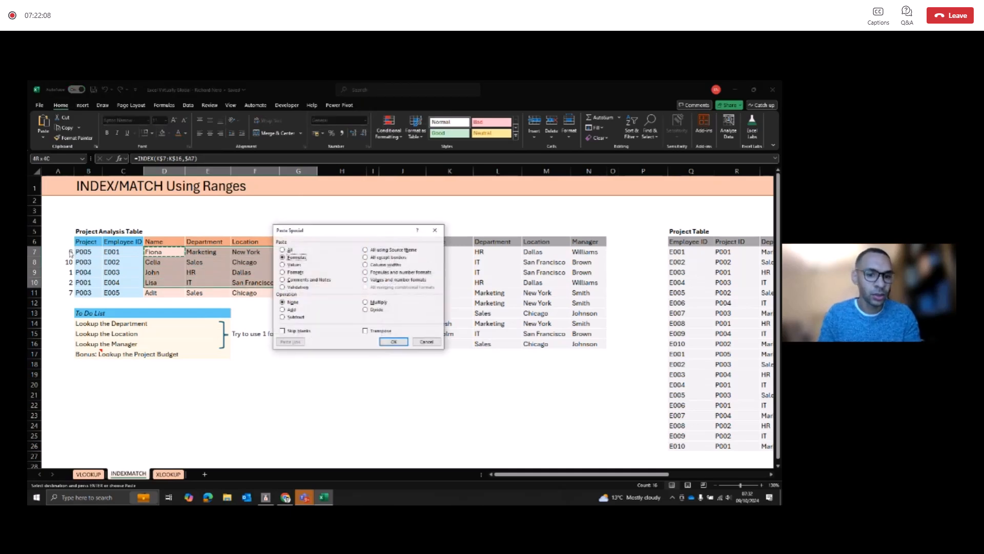
pyautogui.press('Return')
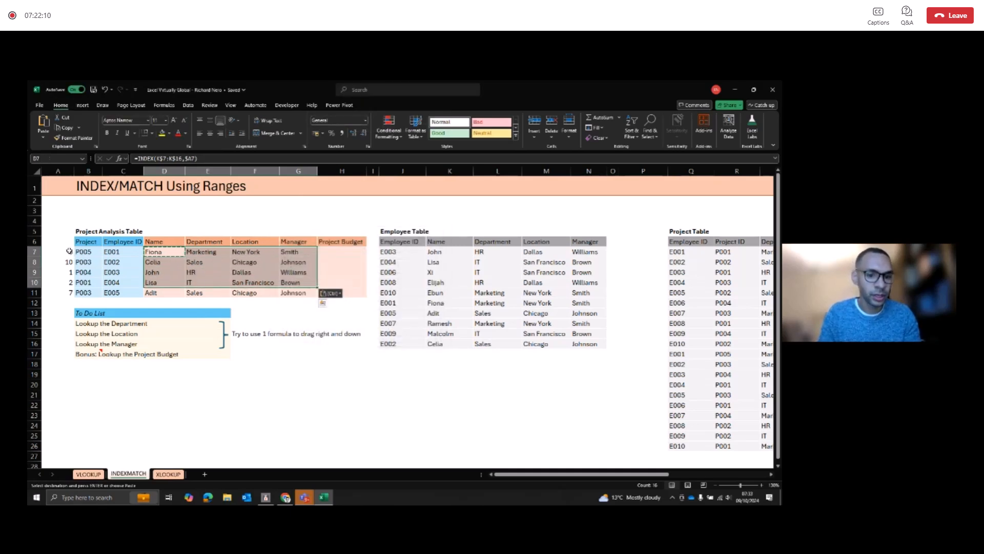
pyautogui.hotkey('shift', 'Down')
pyautogui.press('Escape')
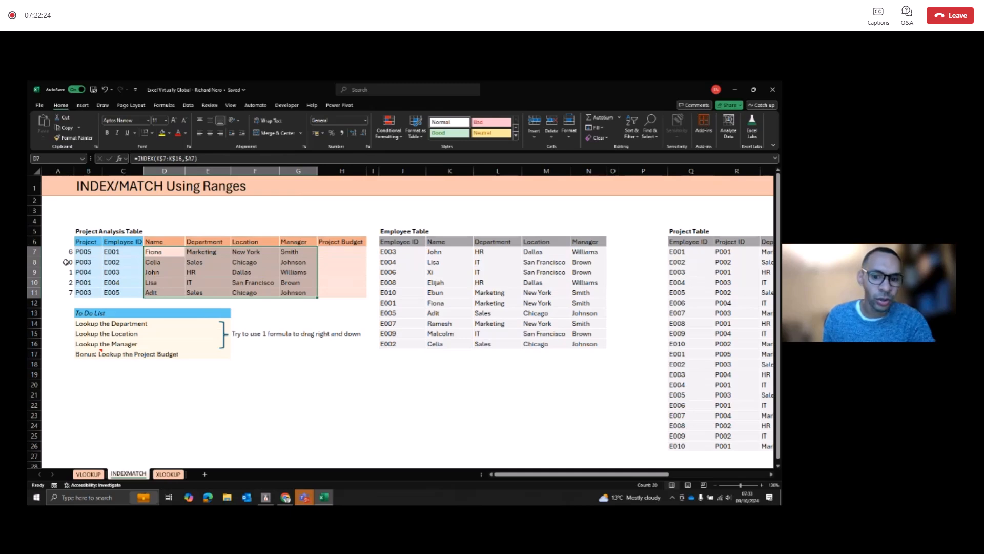
pyautogui.click(66, 262)
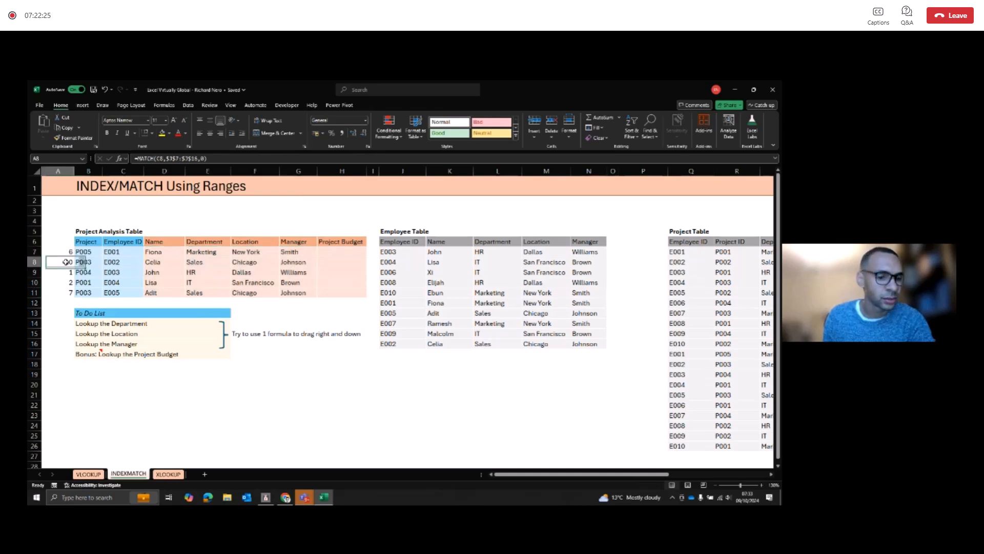
pyautogui.click(241, 262)
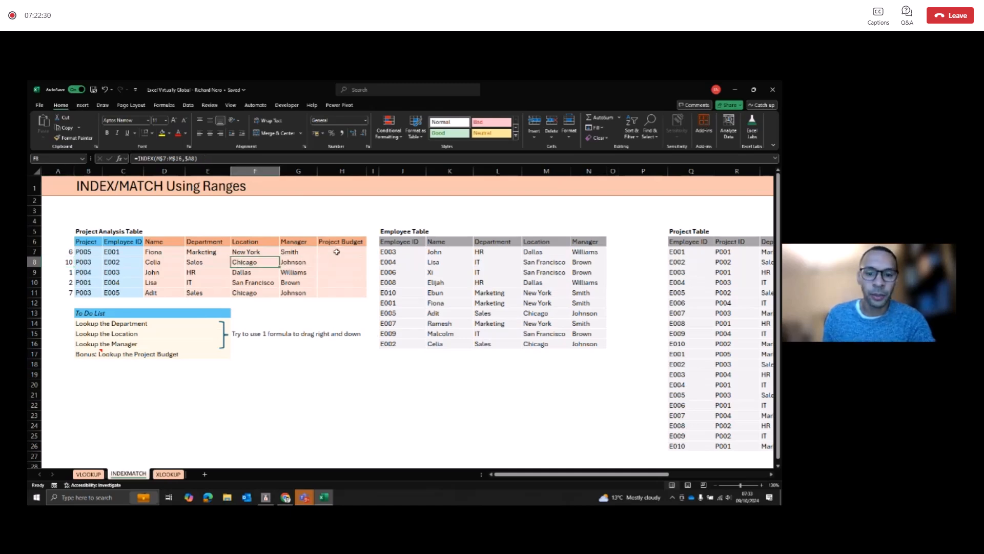
# Step: Enter the helper key formula =Q7&"-"&R7 in P7 beside the Project Table and fill it down to P26
pyautogui.click(337, 251)
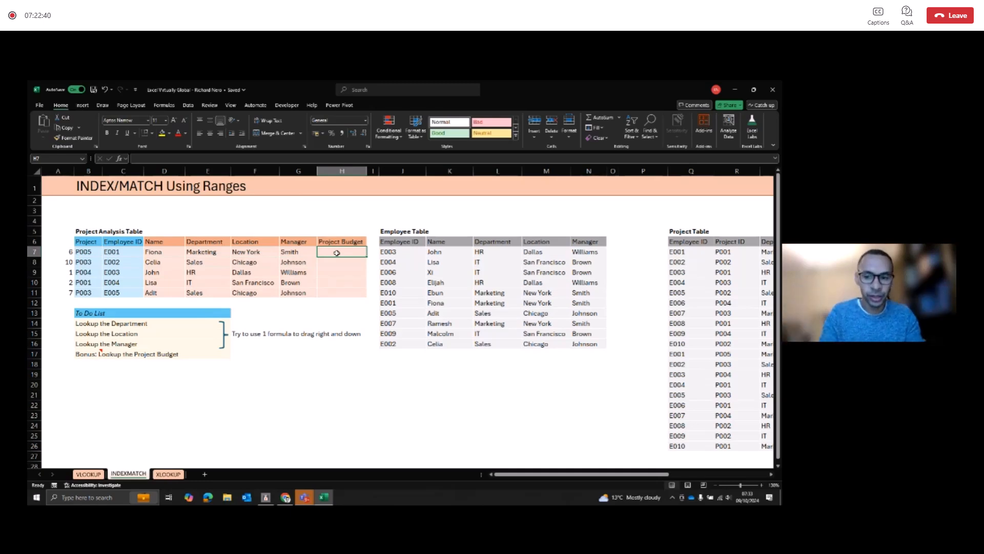
pyautogui.press('Right')
pyautogui.press('Right')
pyautogui.press('Right')
pyautogui.press('Right')
pyautogui.press('Right')
pyautogui.press('Right')
pyautogui.press('Right')
pyautogui.press('Right')
pyautogui.press('Right')
pyautogui.press('Left')
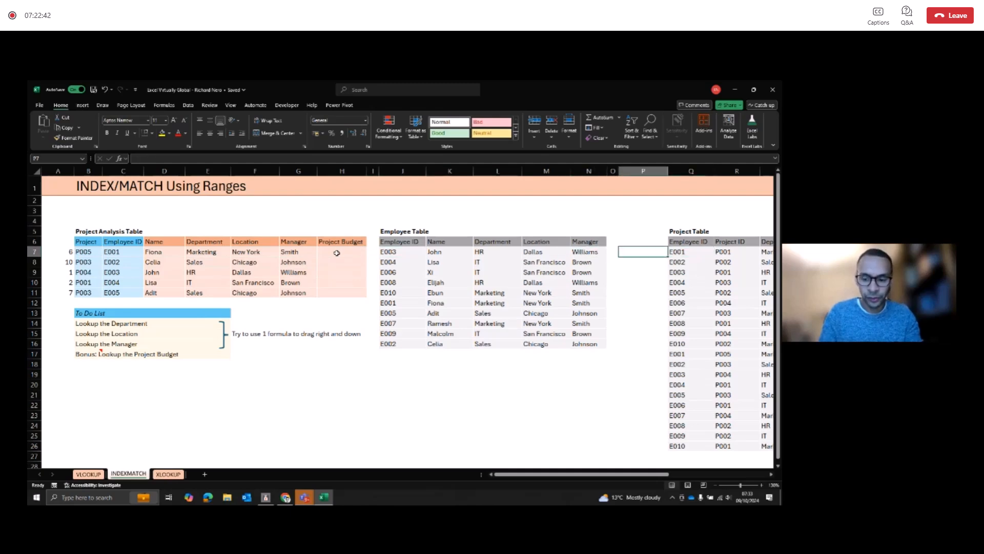
pyautogui.write('=')
pyautogui.press('Right')
pyautogui.write('&')
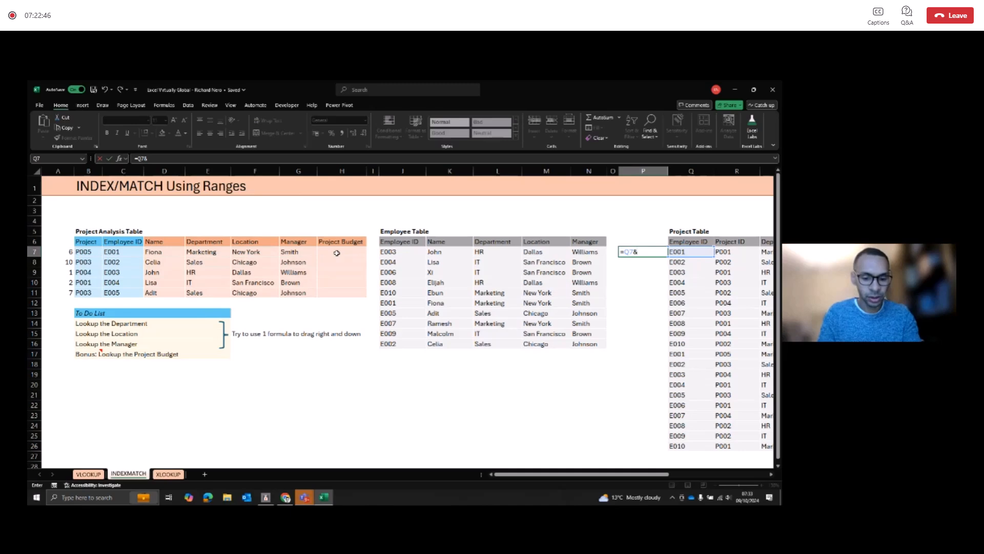
pyautogui.write('" -')
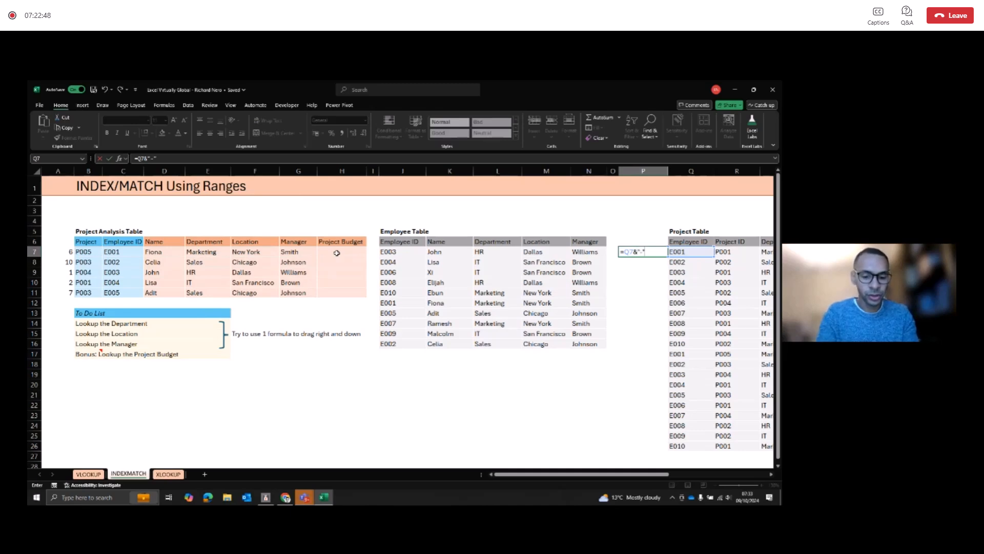
pyautogui.write('"&')
pyautogui.press('Right')
pyautogui.press('Right')
pyautogui.press('Return')
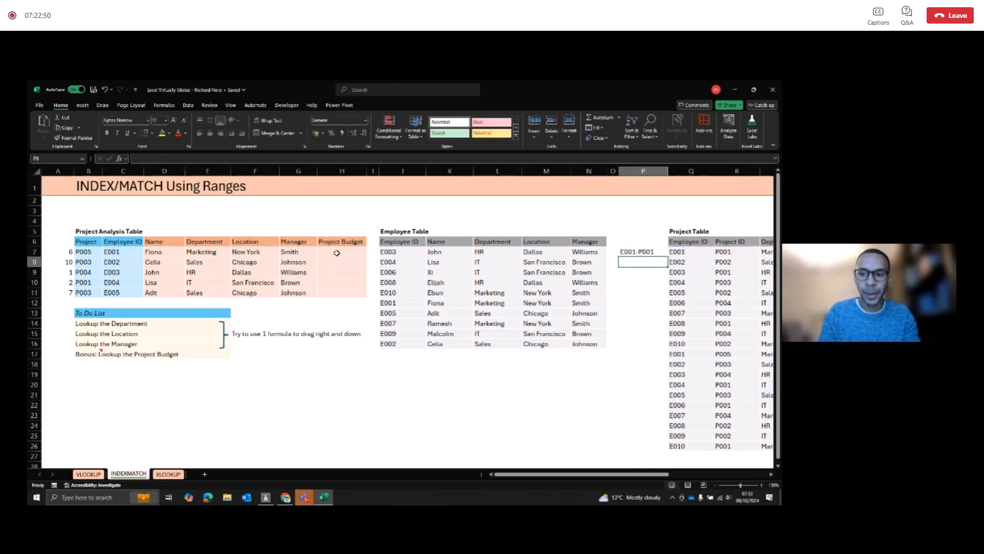
pyautogui.click(660, 252)
pyautogui.doubleClick(667, 255)
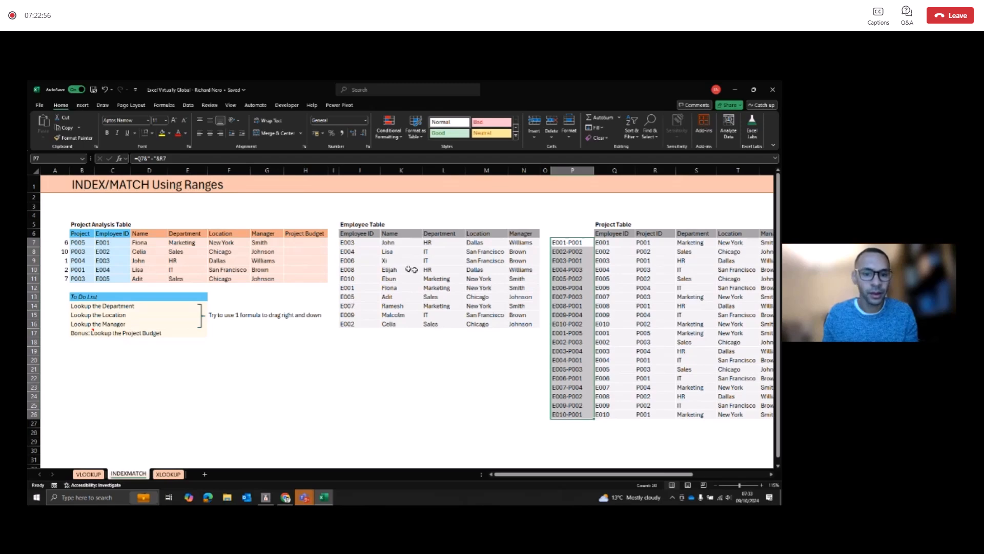
# Step: Start an INDEX formula in Project Budget cell H7 with the absolute budget range $V$7:$V$26 as its array
pyautogui.click(305, 242)
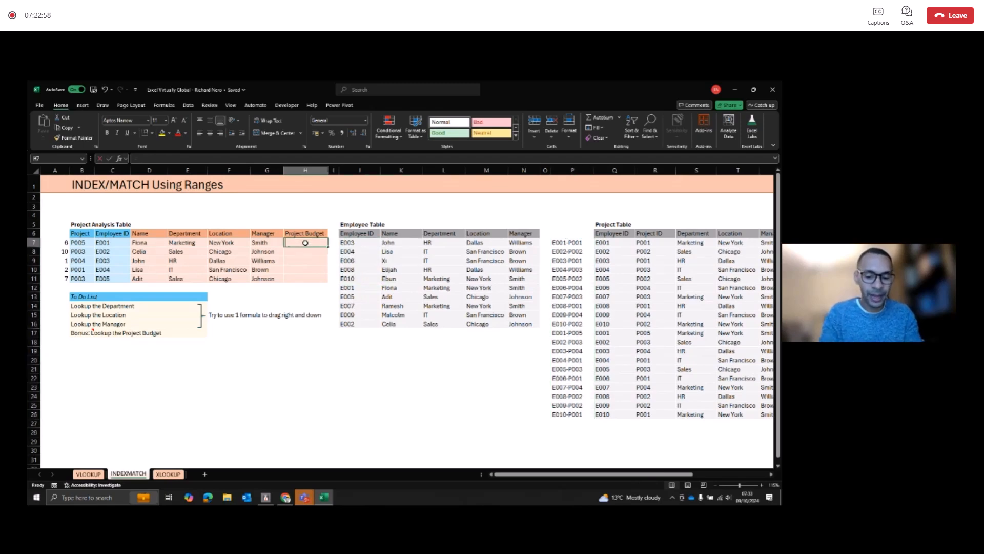
pyautogui.write('=INDEX')
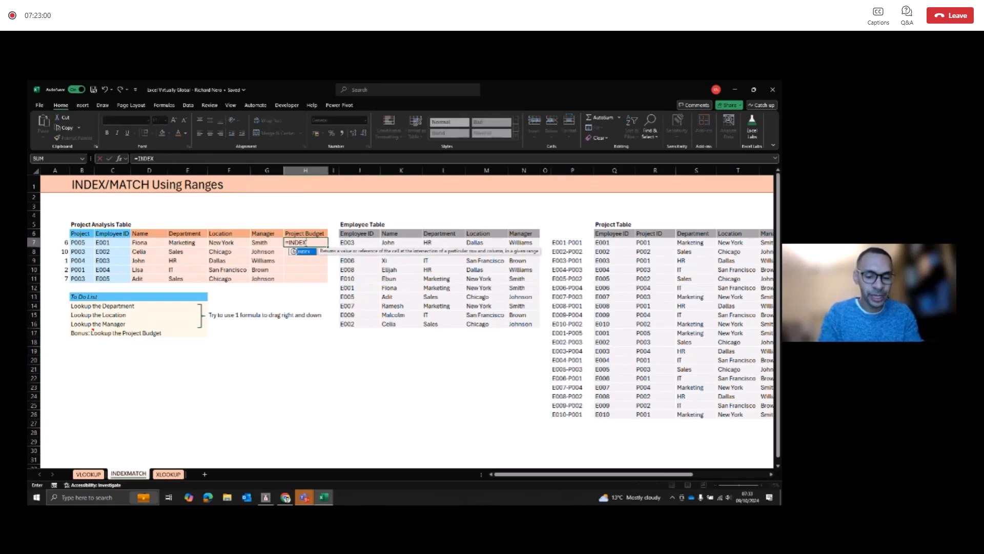
pyautogui.write('(')
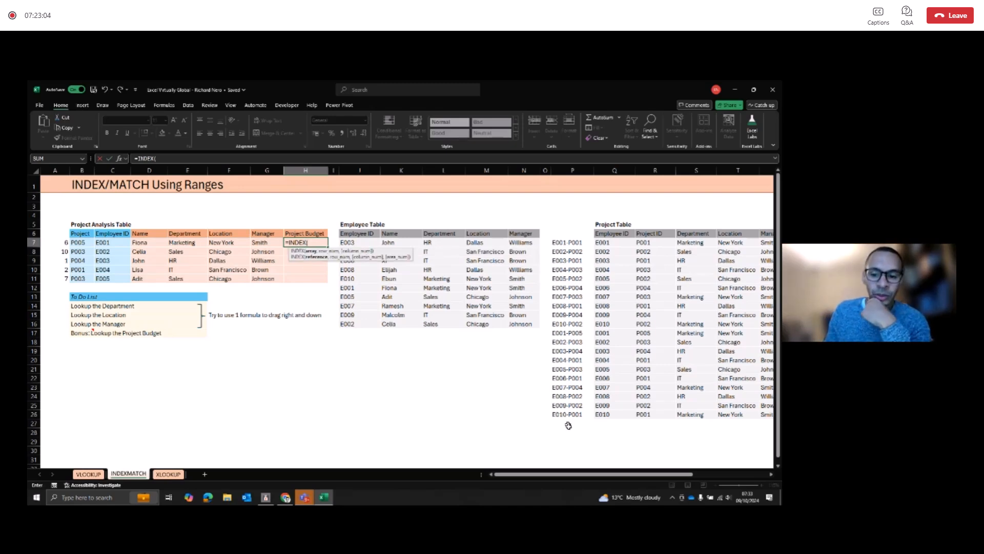
pyautogui.moveTo(573, 475); pyautogui.dragTo(613, 476)
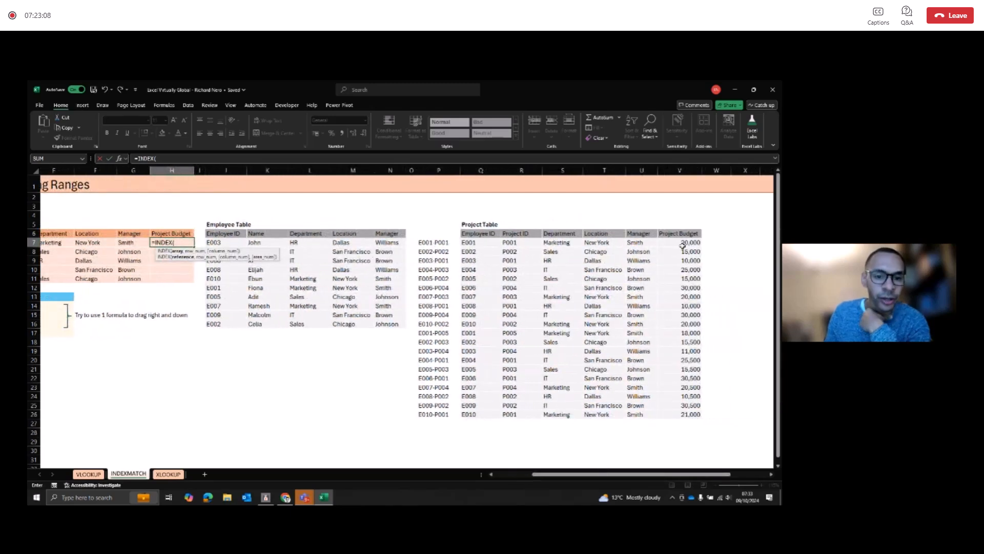
pyautogui.moveTo(681, 243); pyautogui.dragTo(690, 410)
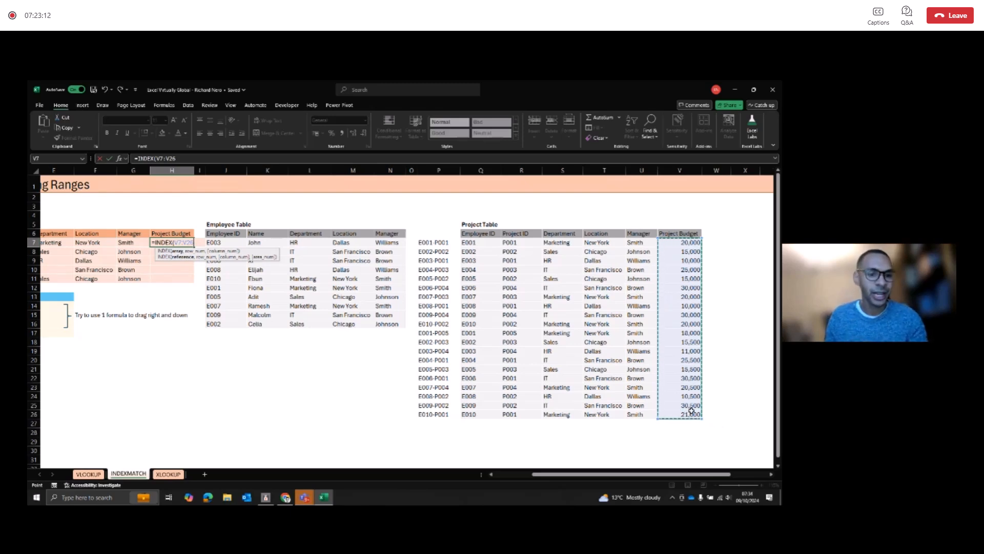
pyautogui.press('F4')
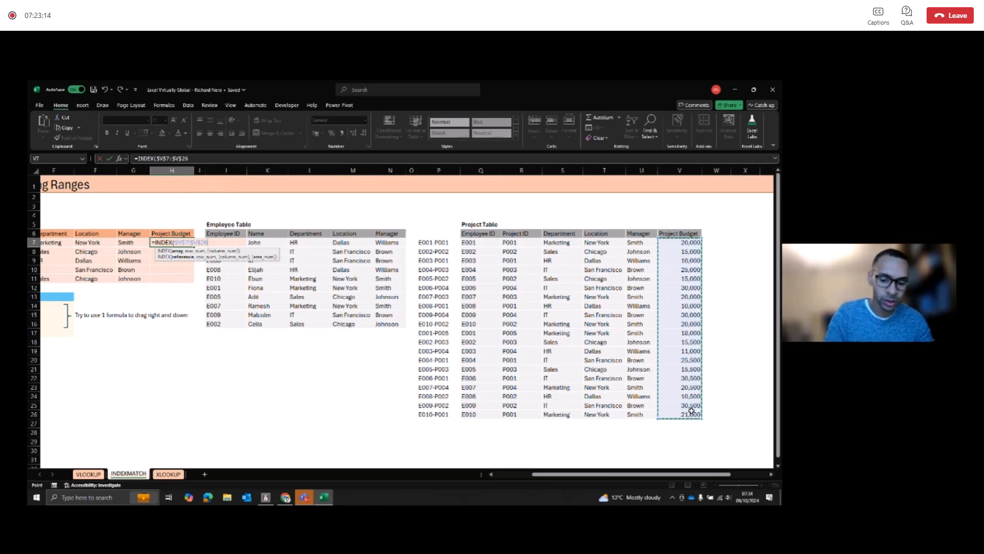
pyautogui.write(',')
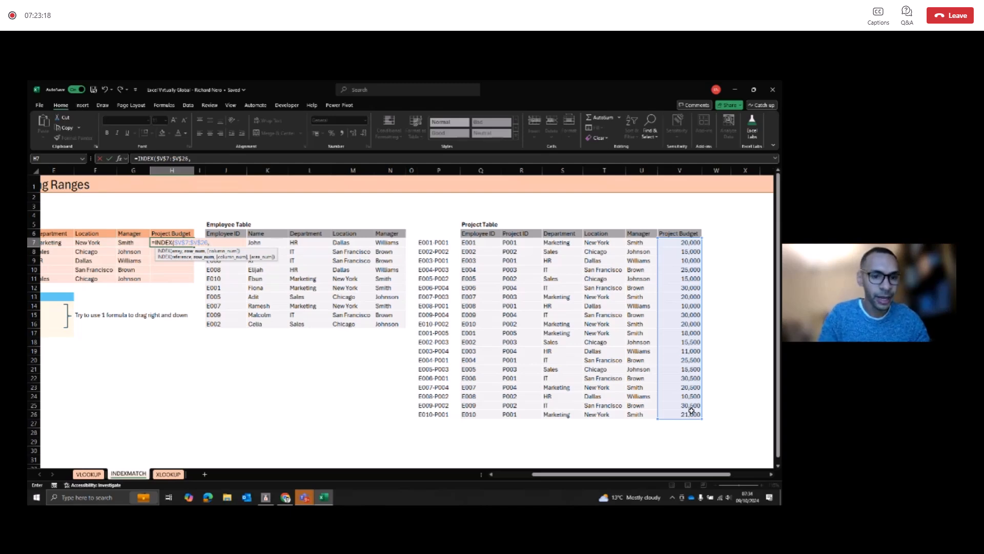
pyautogui.write('MATCH')
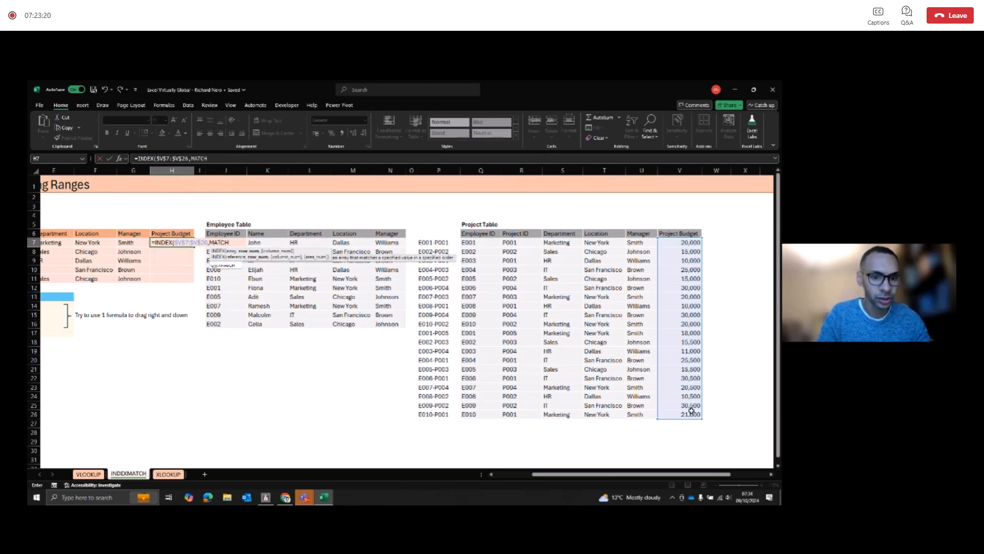
pyautogui.write('(')
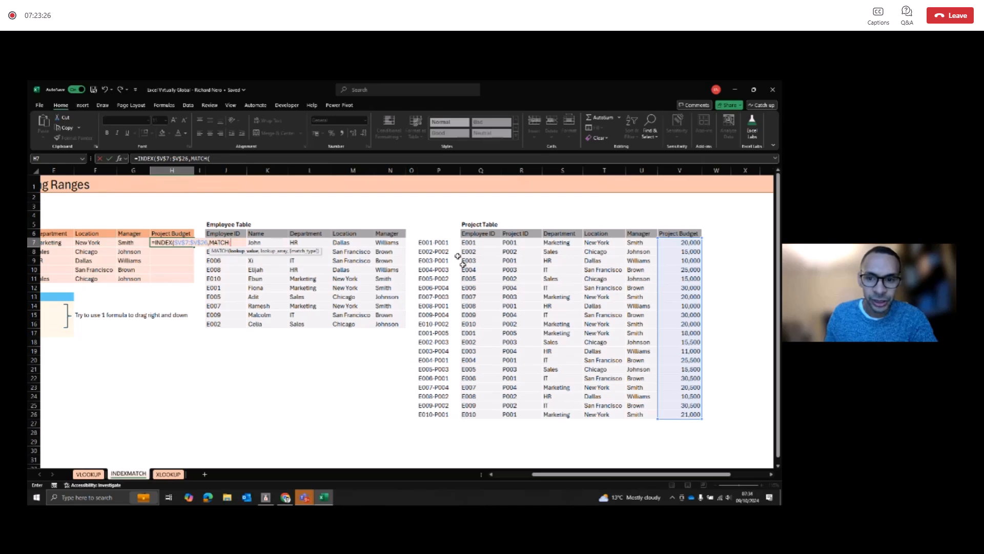
# Step: Nest a MATCH as the row number in H7 with the combined lookup value C7&"-"&B7
pyautogui.moveTo(570, 475); pyautogui.dragTo(532, 475)
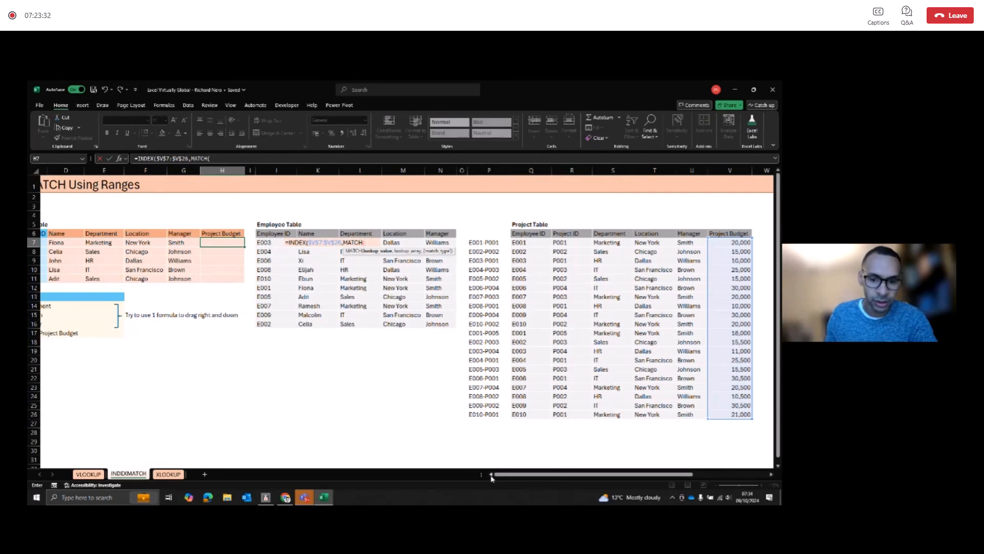
pyautogui.moveTo(508, 475); pyautogui.dragTo(444, 478)
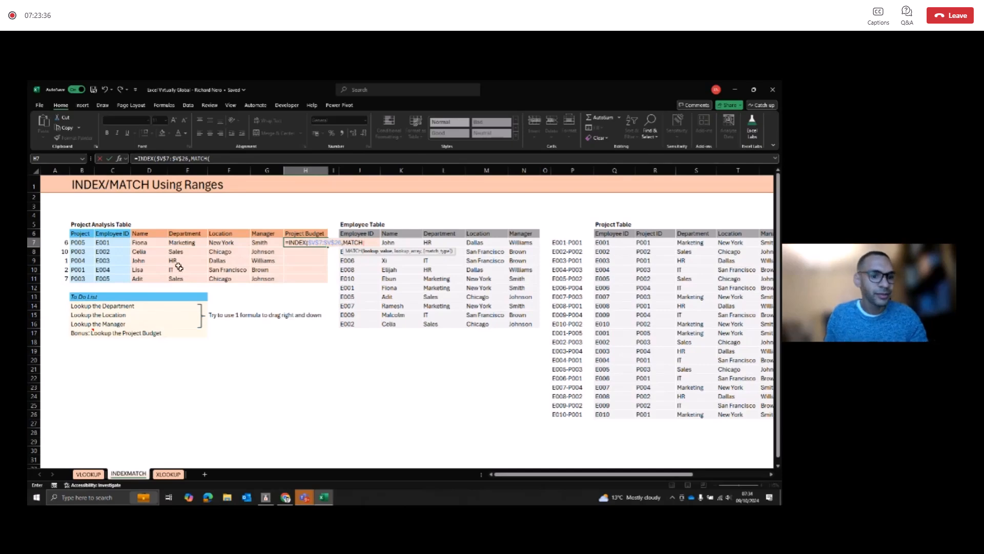
pyautogui.click(104, 244)
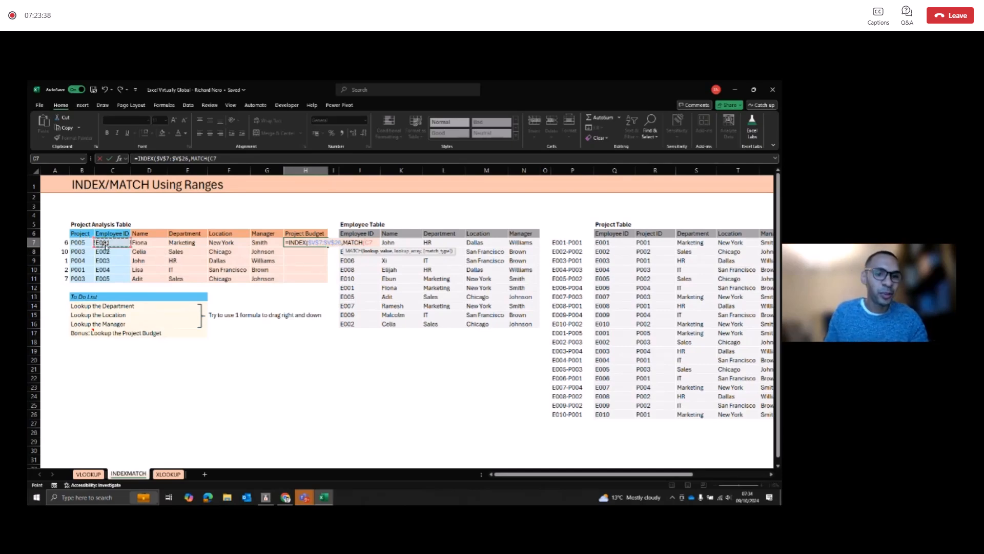
pyautogui.write('&"')
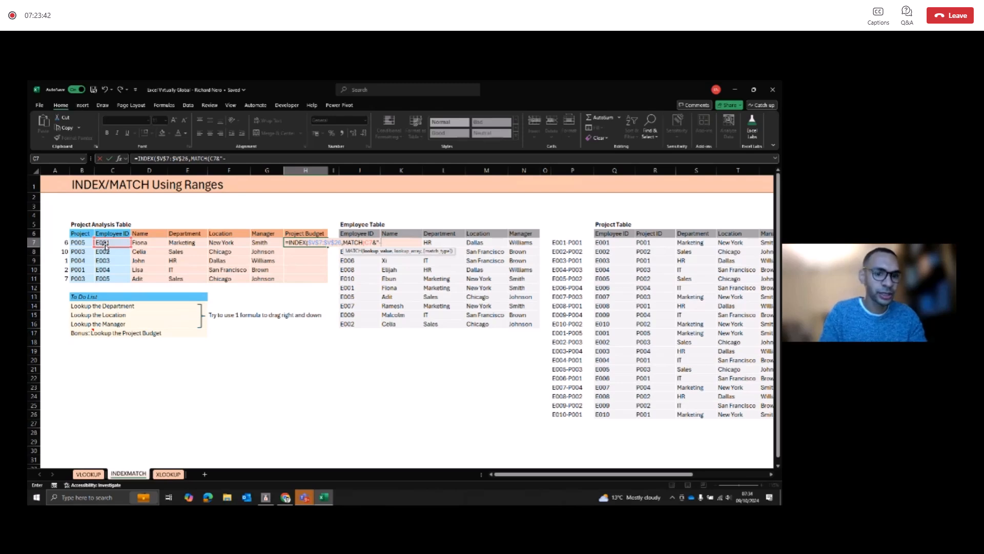
pyautogui.write('-"&')
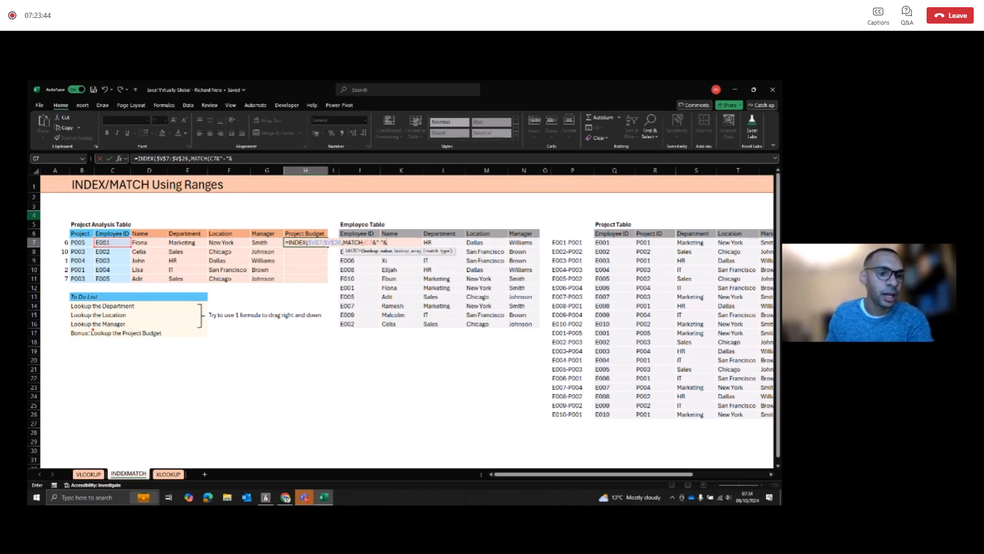
pyautogui.click(80, 243)
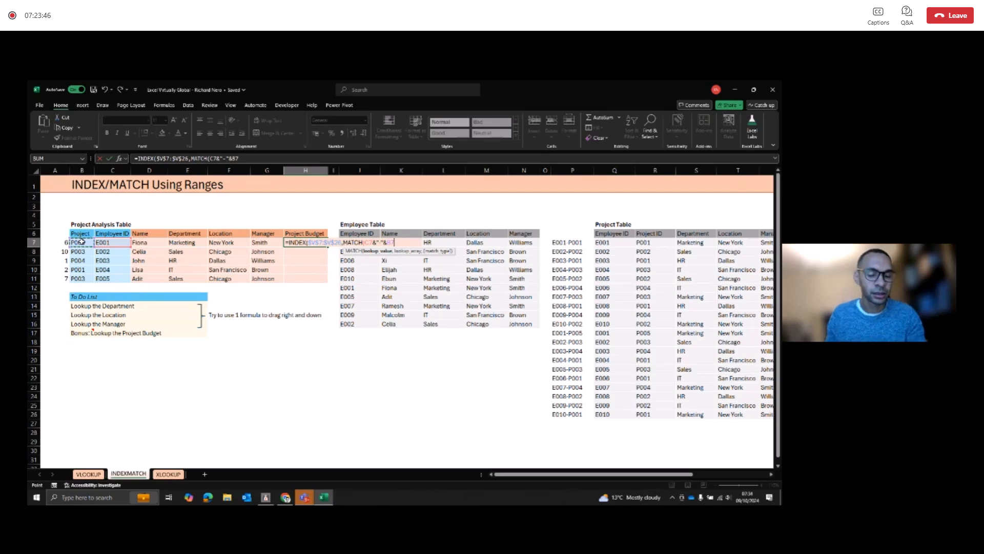
# Step: Complete the MATCH in H7 with the absolute lookup array $P$7:$P$26 and match type 0, closing the INDEX formula
pyautogui.write(',')
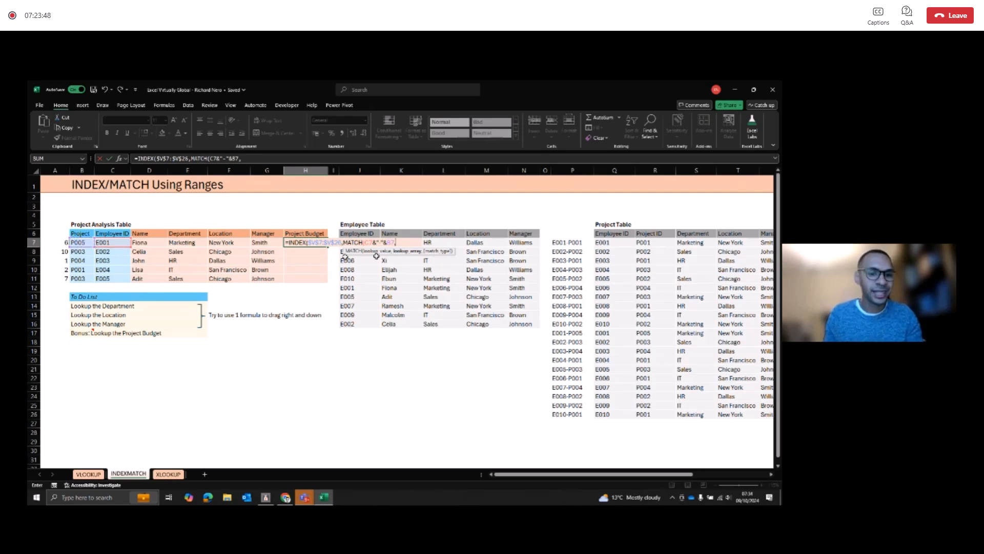
pyautogui.click(569, 242)
pyautogui.hotkey('ctrl', 'shift', 'Down')
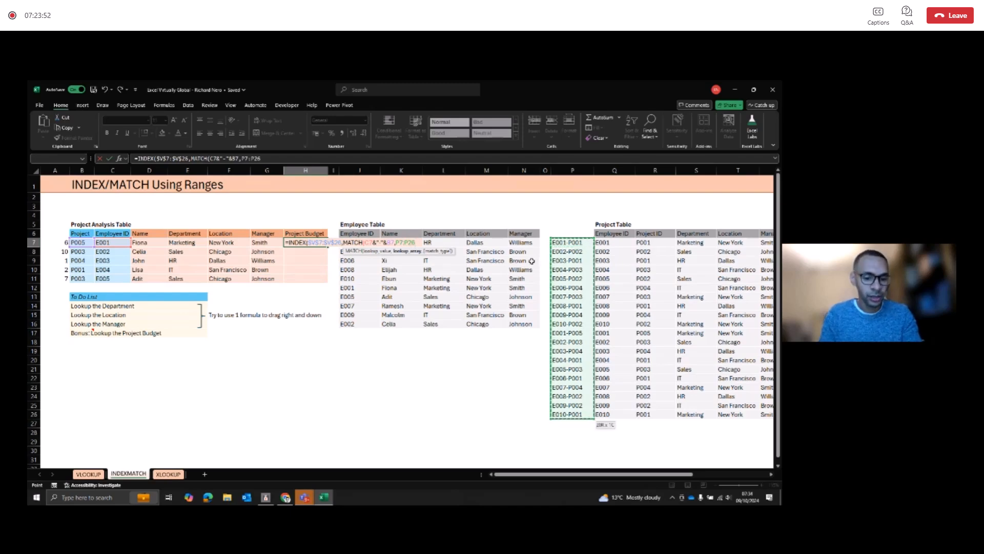
pyautogui.press('F4')
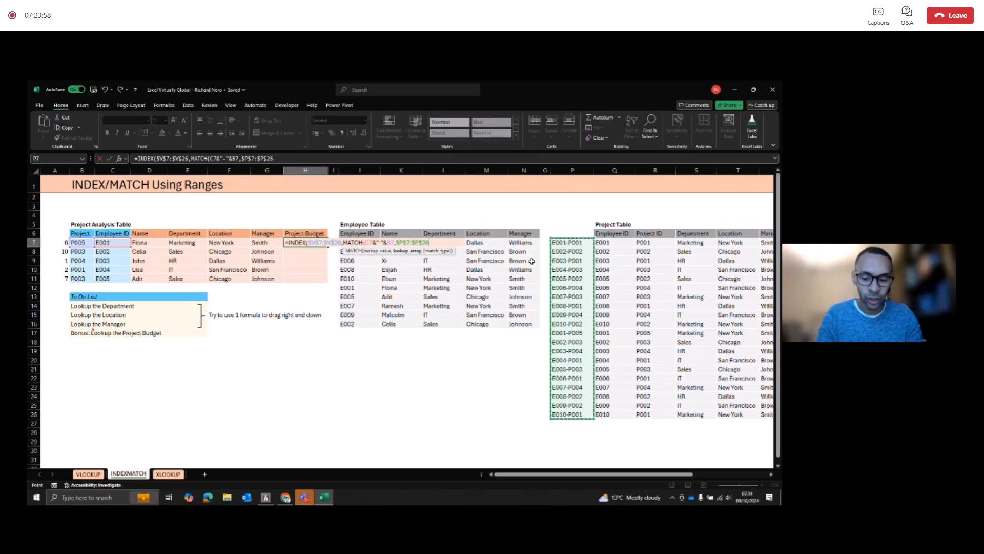
pyautogui.write('))')
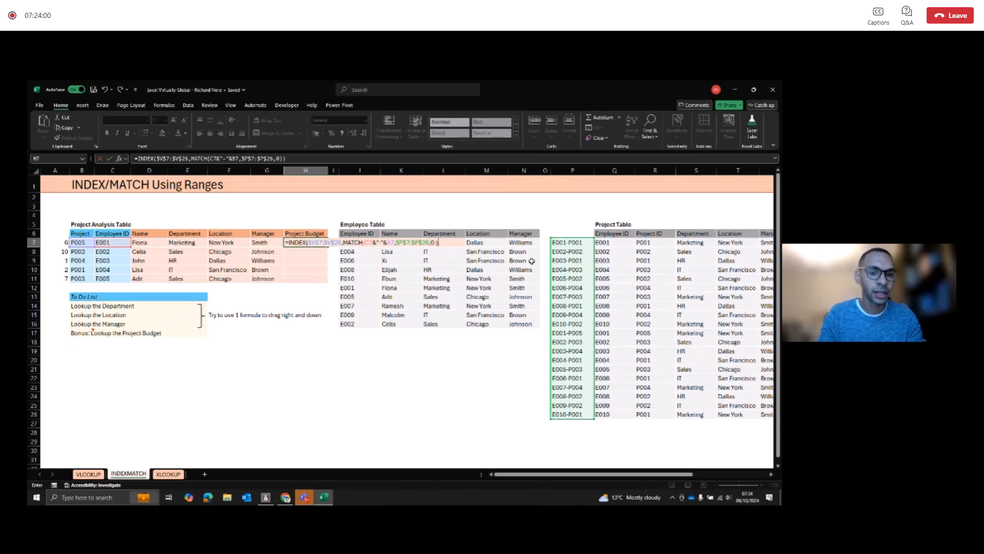
pyautogui.press('Return')
# Step: Fill the Project Budget formula from H7 down to H11
pyautogui.press('Up')
pyautogui.hotkey('shift', 'Down')
pyautogui.hotkey('shift', 'Down')
pyautogui.hotkey('shift', 'Down')
pyautogui.hotkey('shift', 'Down')
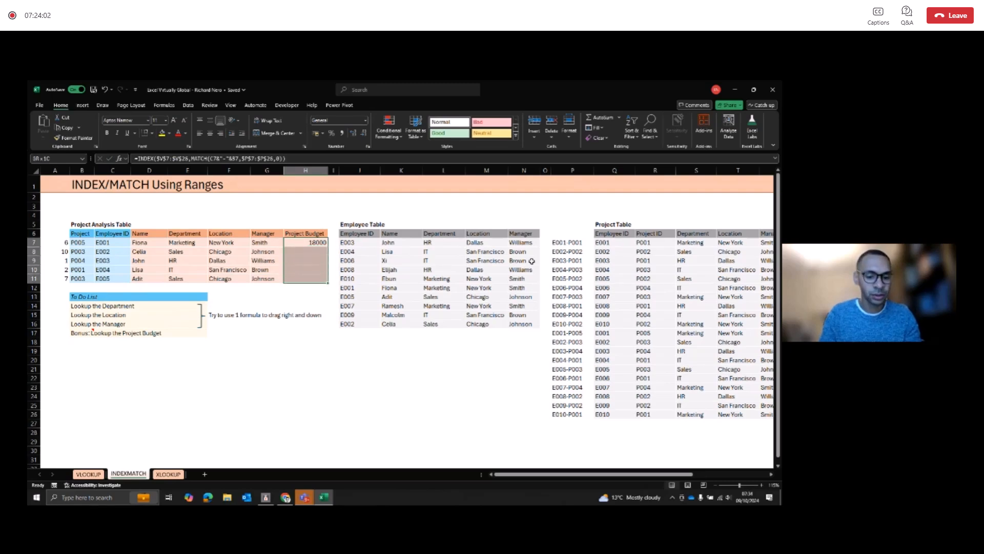
pyautogui.hotkey('ctrl', 'd')
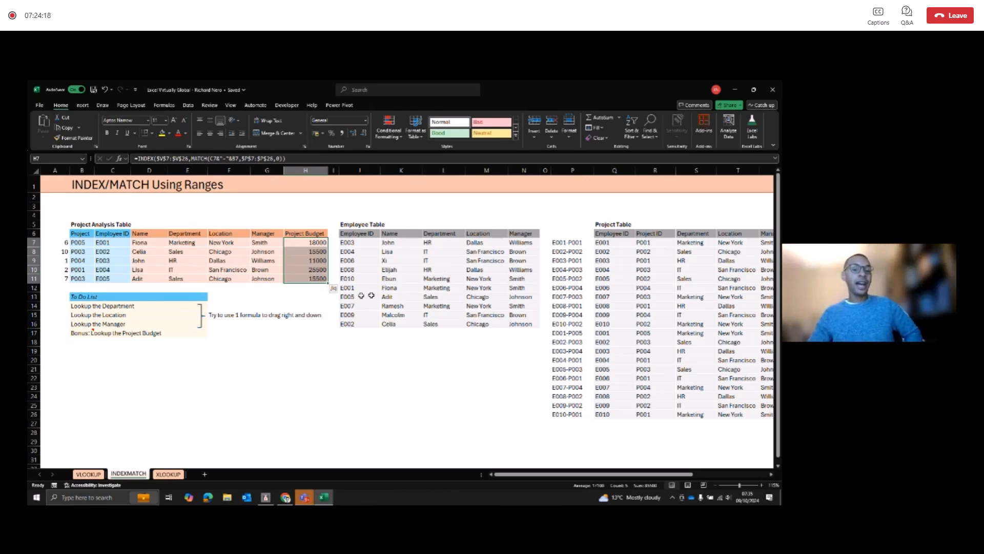
# Step: On the XLOOKUP sheet, start an XLOOKUP formula in Name cell D7 with the column-locked lookup value $C7
pyautogui.click(167, 474)
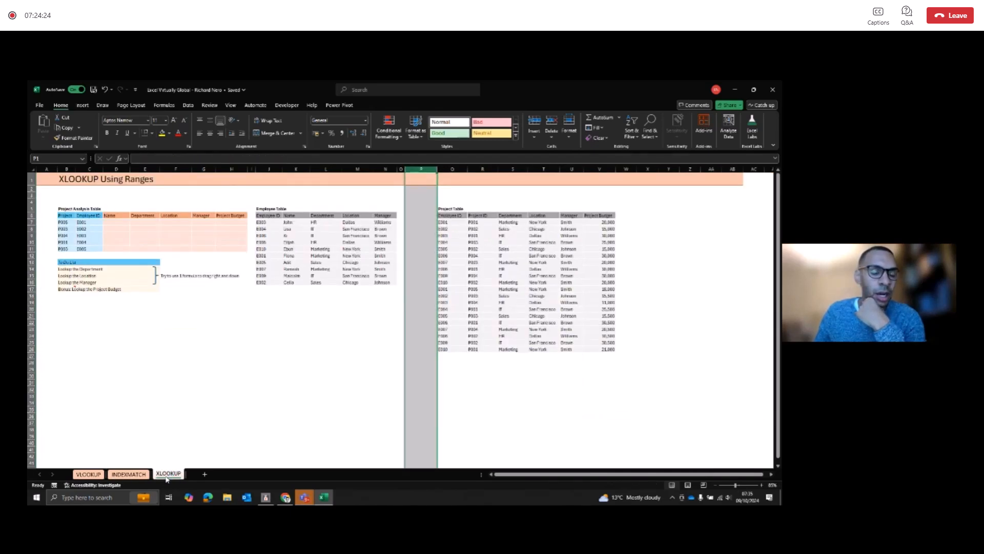
pyautogui.click(123, 223)
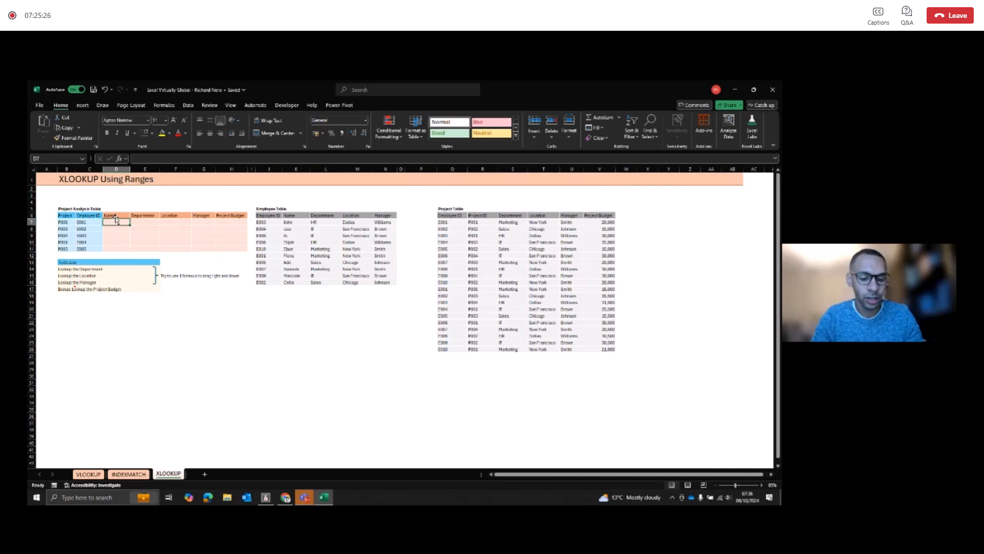
pyautogui.write('=XLO')
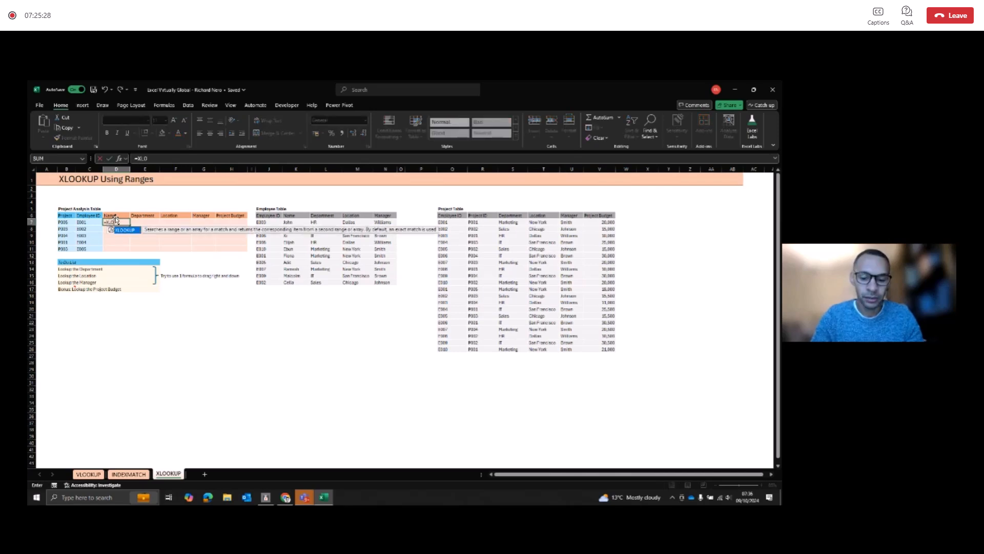
pyautogui.write('OK')
pyautogui.press('Tab')
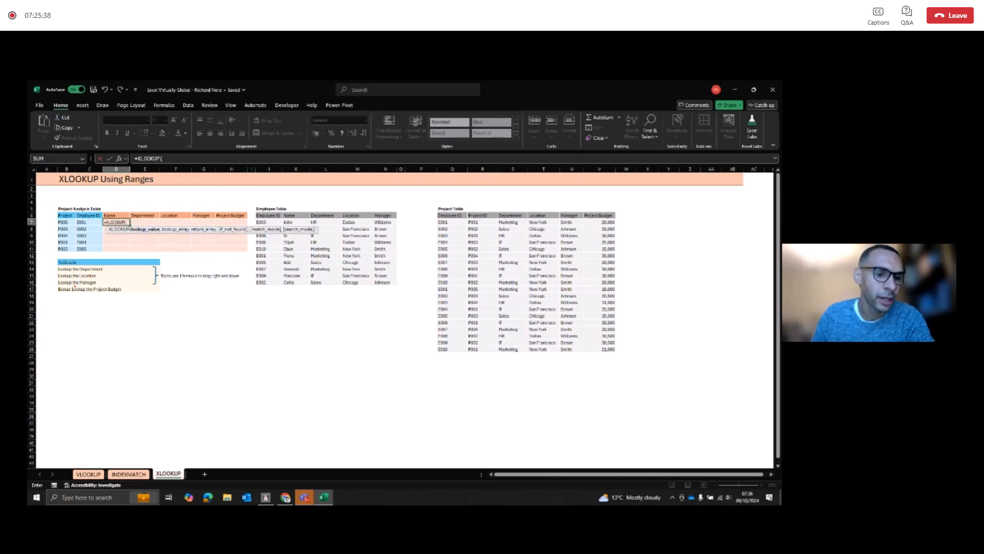
pyautogui.click(96, 221)
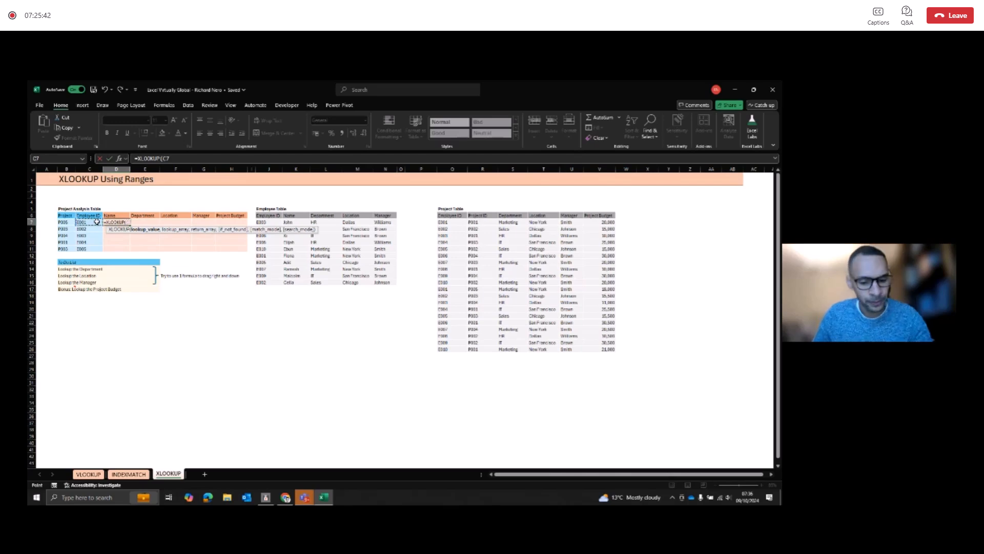
pyautogui.press('F4')
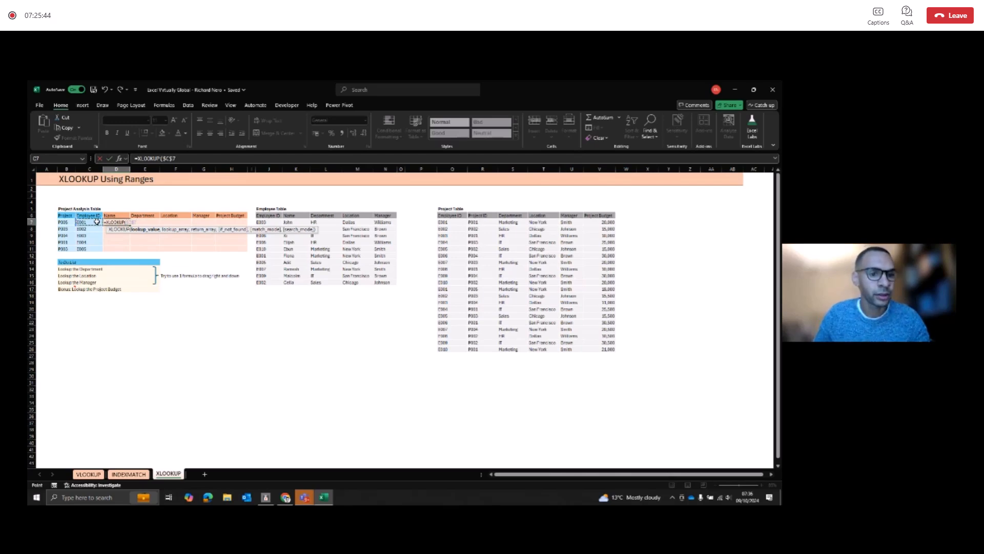
pyautogui.press('F4')
pyautogui.press('F4')
pyautogui.write(',')
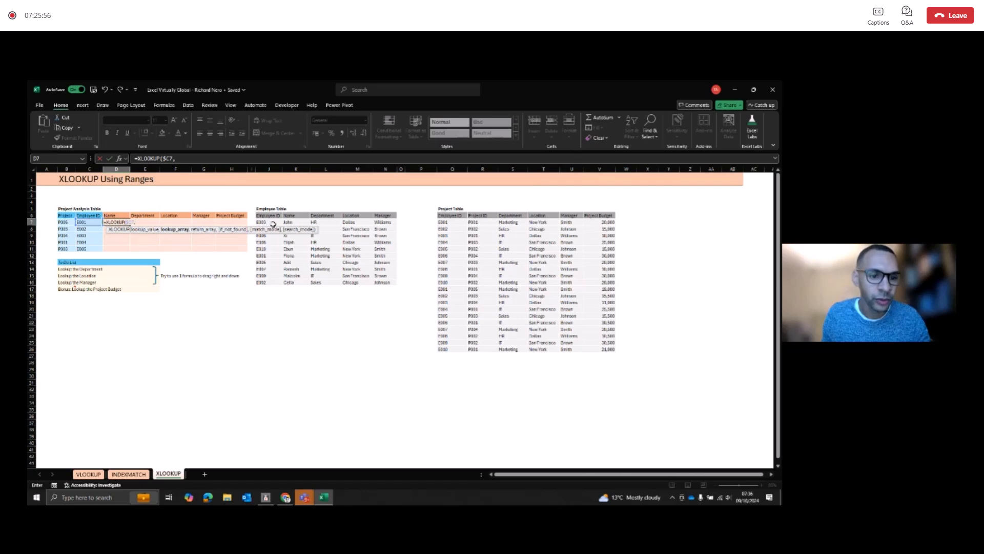
# Step: Add the absolute lookup array $J$7:$J$16 and the row-locked return array K$7:K$16 to the XLOOKUP in D7
pyautogui.moveTo(275, 224); pyautogui.dragTo(265, 279)
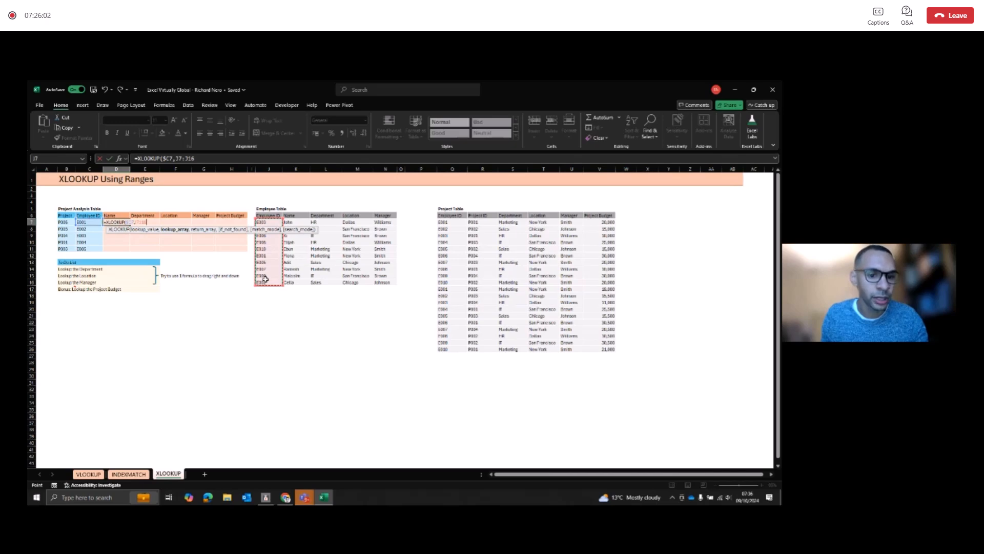
pyautogui.press('F4')
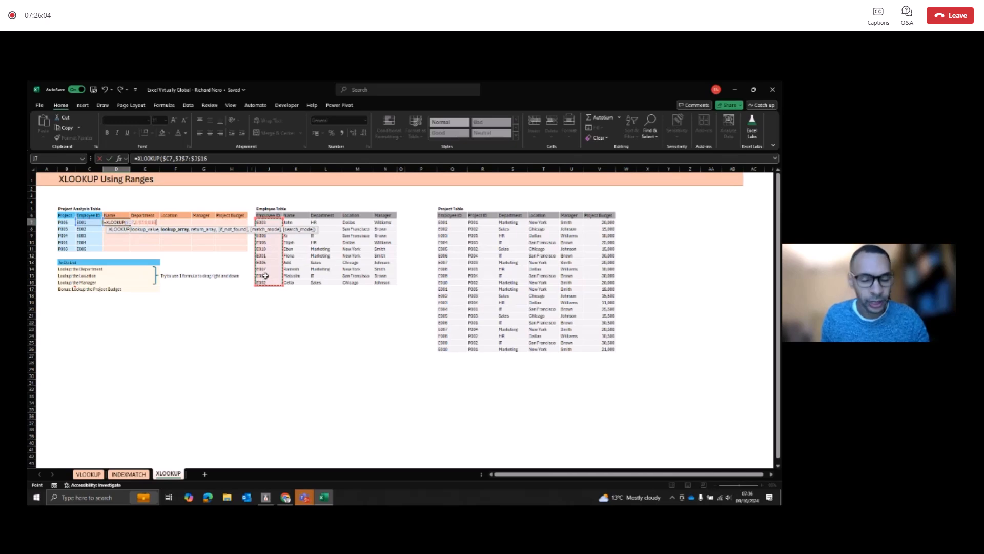
pyautogui.write(',')
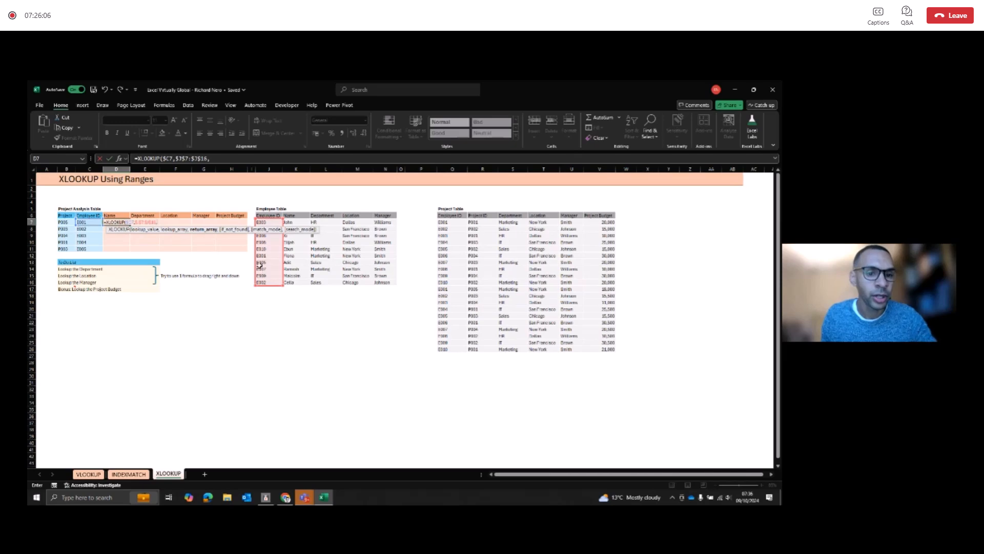
pyautogui.moveTo(296, 224); pyautogui.dragTo(292, 281)
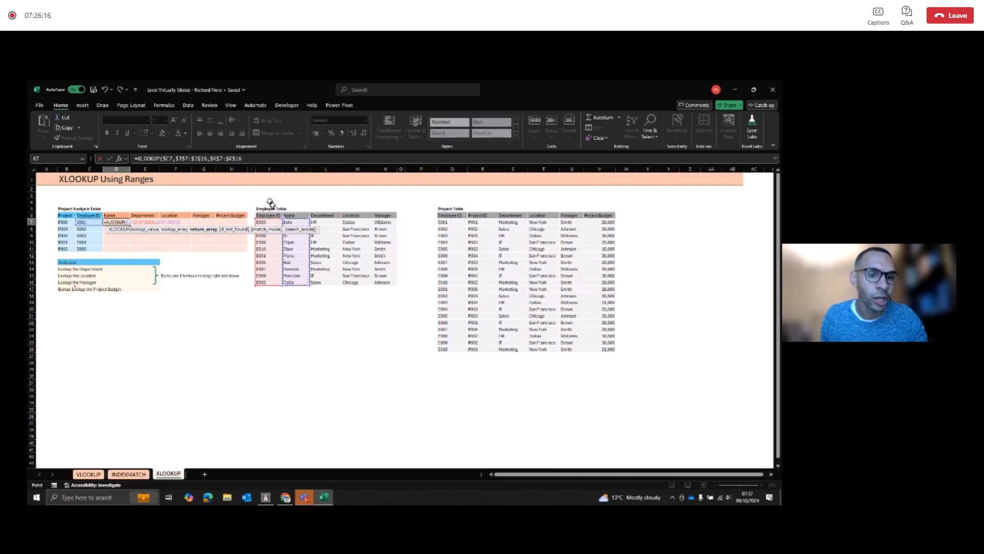
pyautogui.press('F4')
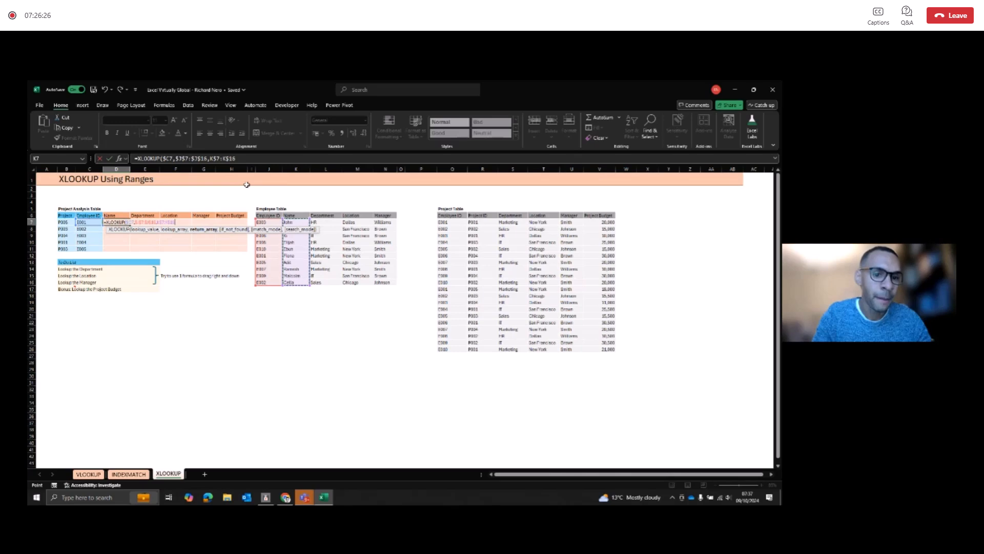
# Step: Finish the D7 XLOOKUP with "tbc" as the if-not-found value and match mode 0
pyautogui.write(',"tbc')
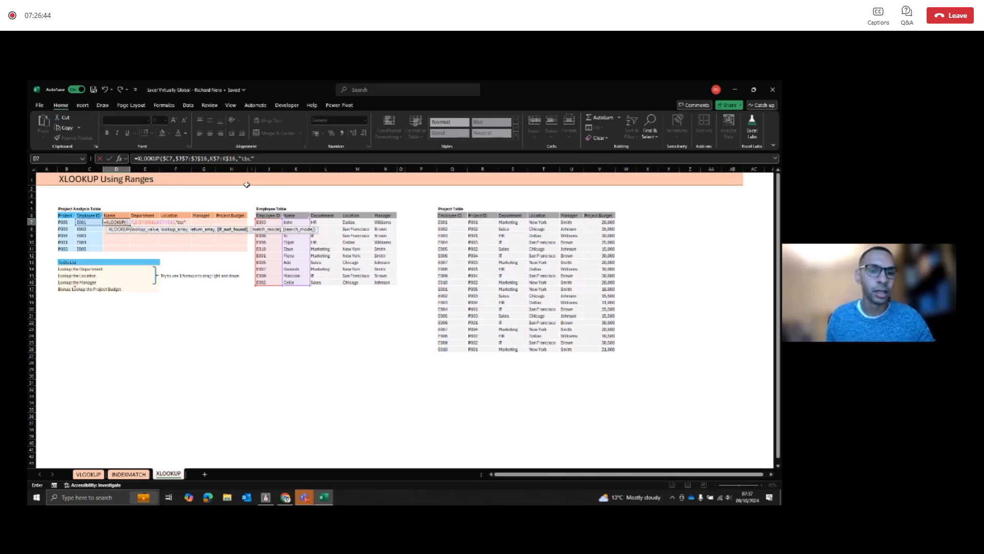
pyautogui.write(',')
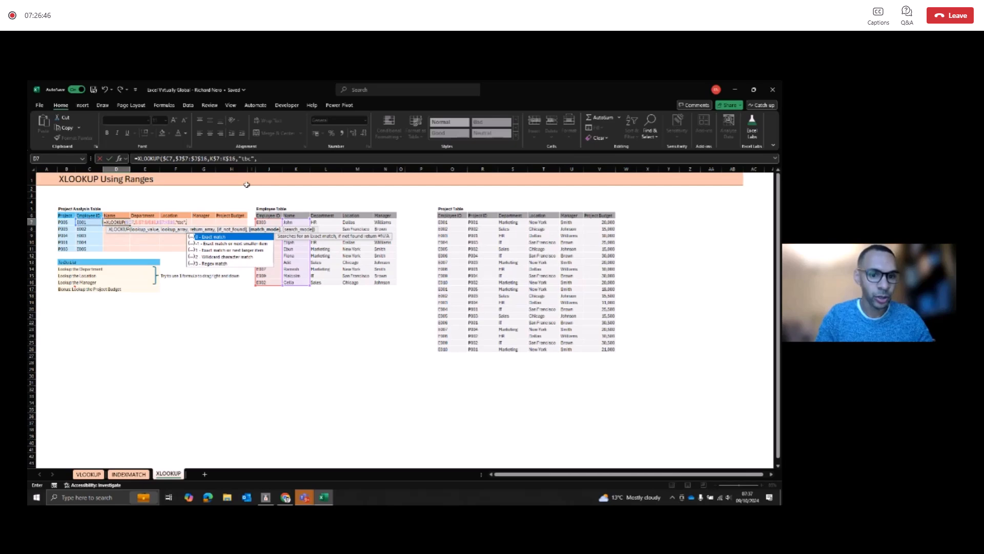
pyautogui.write('0')
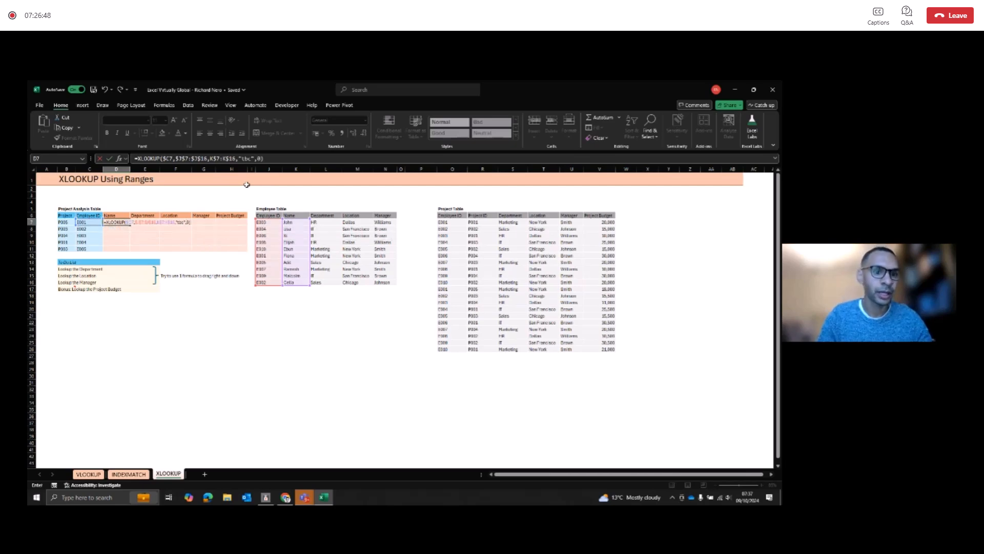
pyautogui.press('Return')
# Step: Fill the D7 XLOOKUP formula down to row 11 and across to the Manager column, covering D7:G11
pyautogui.press('Up')
pyautogui.hotkey('shift', 'Down')
pyautogui.hotkey('shift', 'Down')
pyautogui.hotkey('shift', 'Down')
pyautogui.hotkey('shift', 'Down')
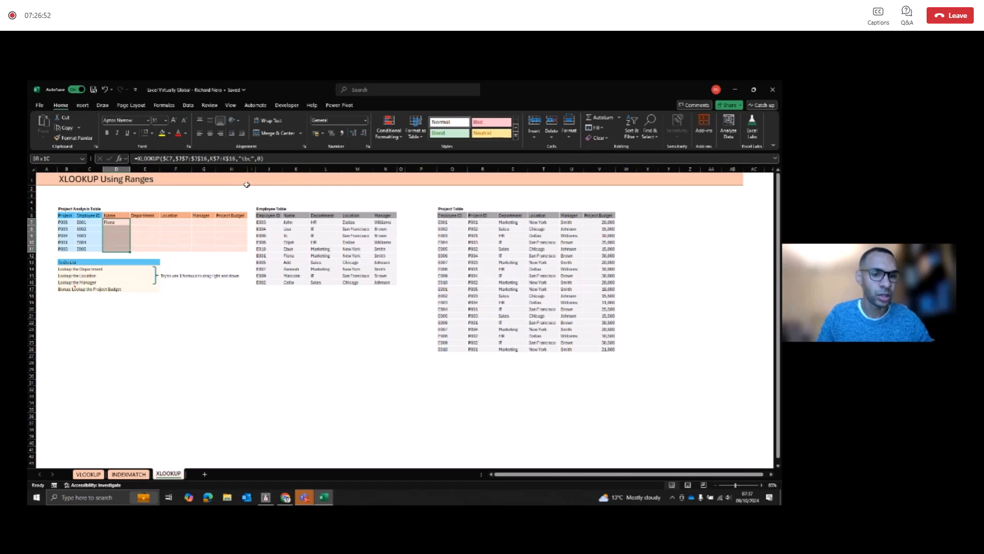
pyautogui.hotkey('ctrl', 'd')
pyautogui.hotkey('shift', 'Right')
pyautogui.hotkey('shift', 'Right')
pyautogui.hotkey('shift', 'Right')
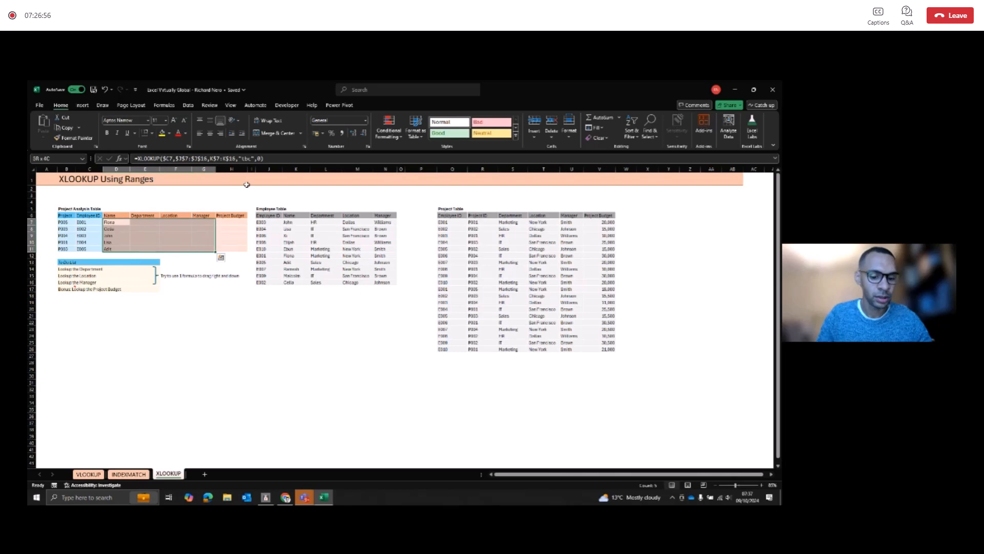
pyautogui.hotkey('ctrl', 'r')
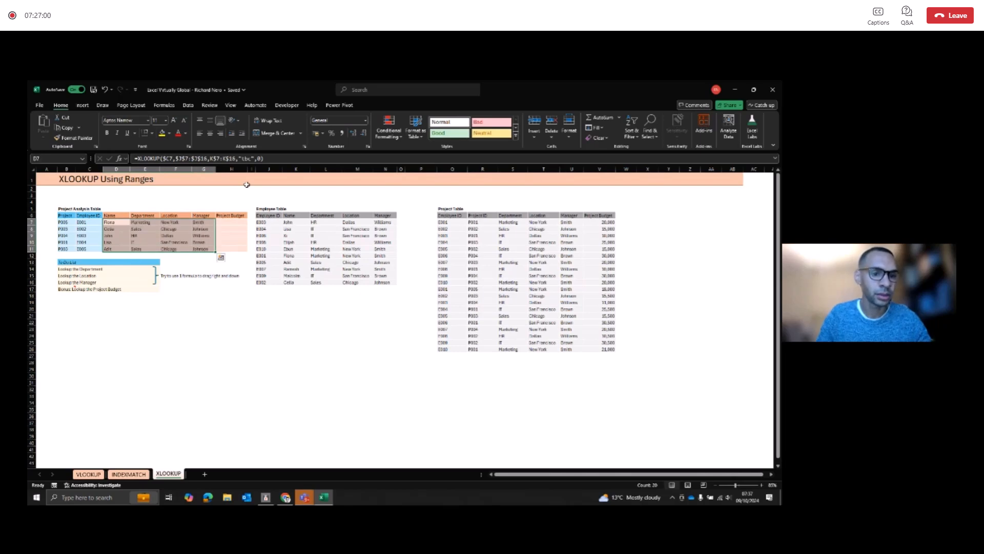
# Step: Inspect the cell references used by the XLOOKUP formula in the last Manager cell, G11
pyautogui.press('Right')
pyautogui.press('Right')
pyautogui.press('Right')
pyautogui.press('Down')
pyautogui.press('Down')
pyautogui.press('Down')
pyautogui.press('Down')
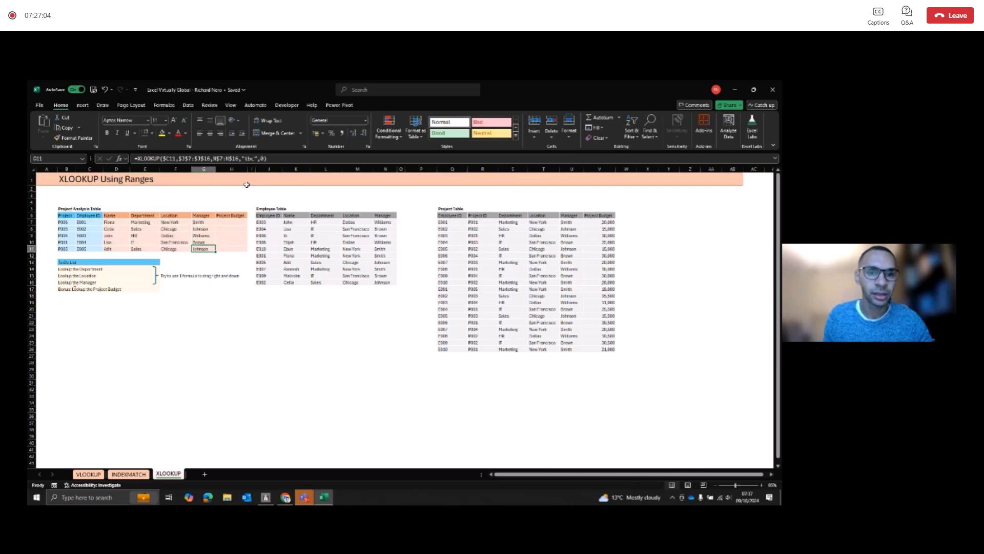
pyautogui.press('F2')
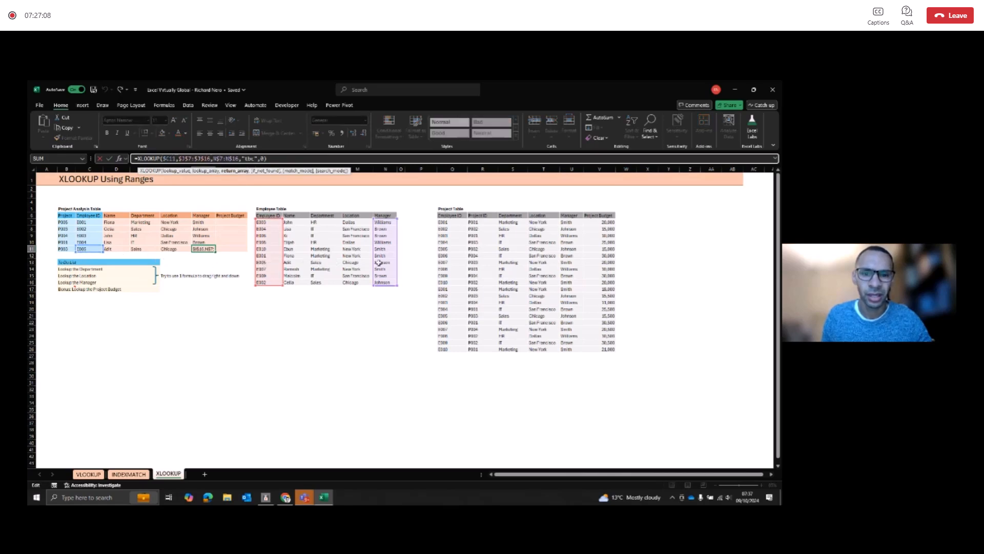
pyautogui.press('Escape')
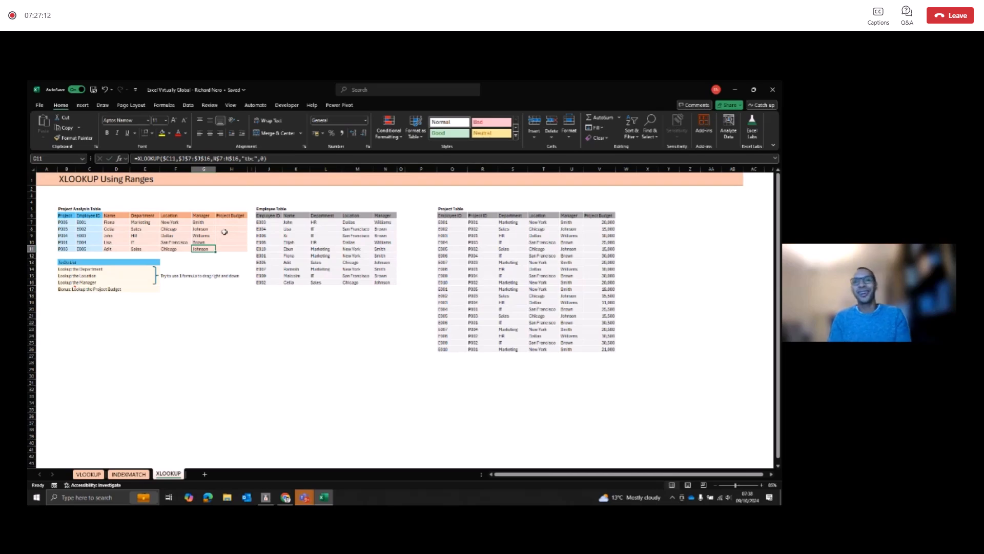
# Step: Enter the helper key formula =Q7&"-"&R7 in P7 beside the Project Table
pyautogui.press('Up')
pyautogui.press('Up')
pyautogui.press('Up')
pyautogui.press('Right')
pyautogui.press('Up')
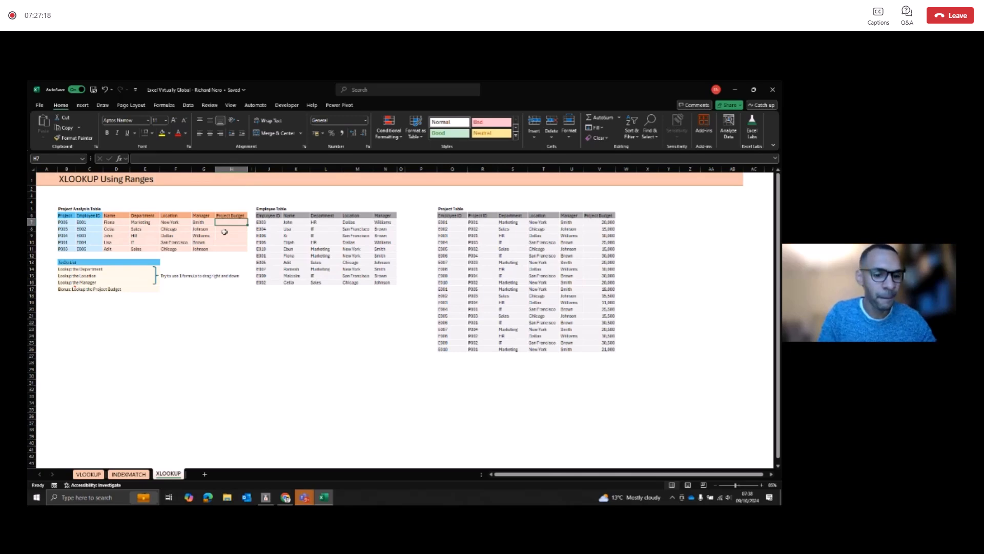
pyautogui.press('Right')
pyautogui.press('Right')
pyautogui.press('Right')
pyautogui.press('Right')
pyautogui.press('Right')
pyautogui.press('Right')
pyautogui.press('Right')
pyautogui.press('Right')
pyautogui.press('Right')
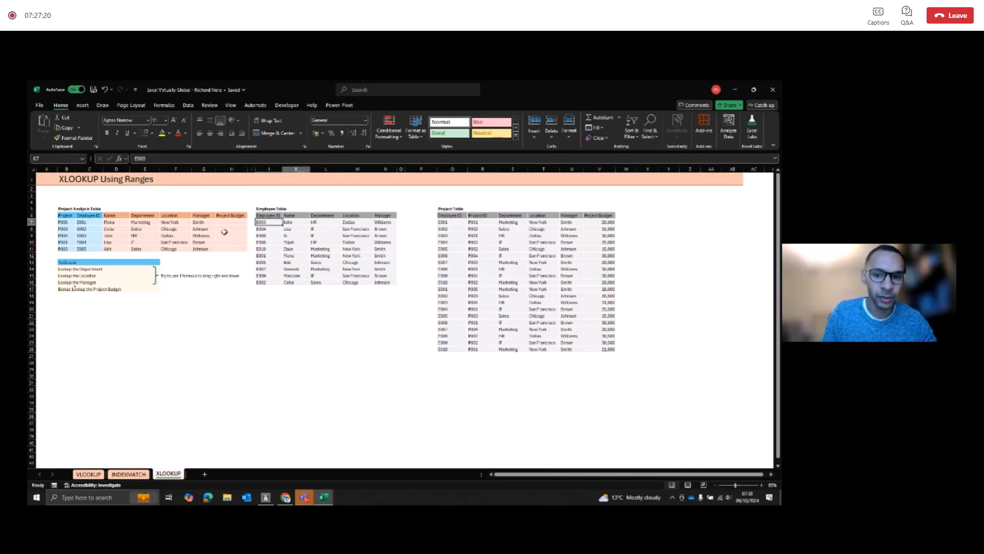
pyautogui.press('Left')
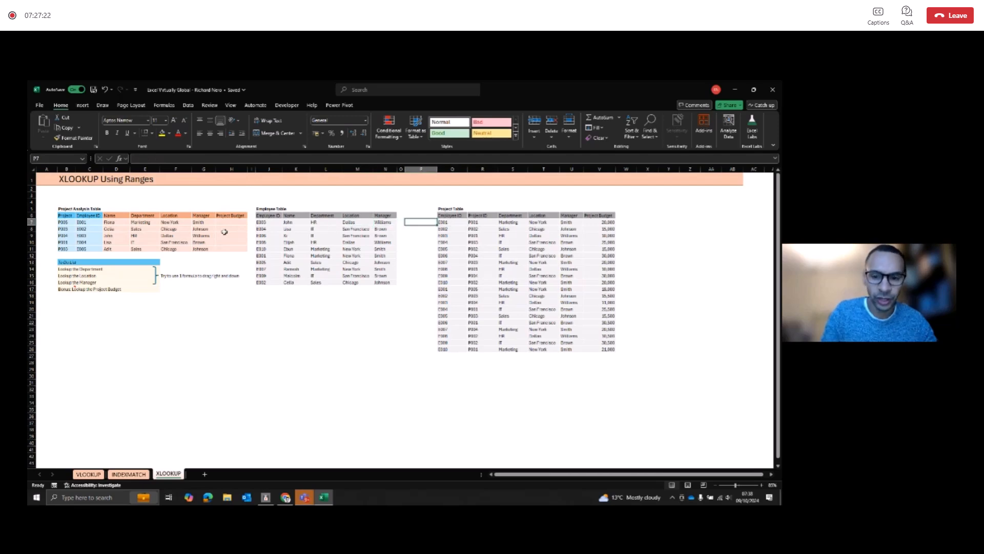
pyautogui.write('=')
pyautogui.press('Right')
pyautogui.write('&')
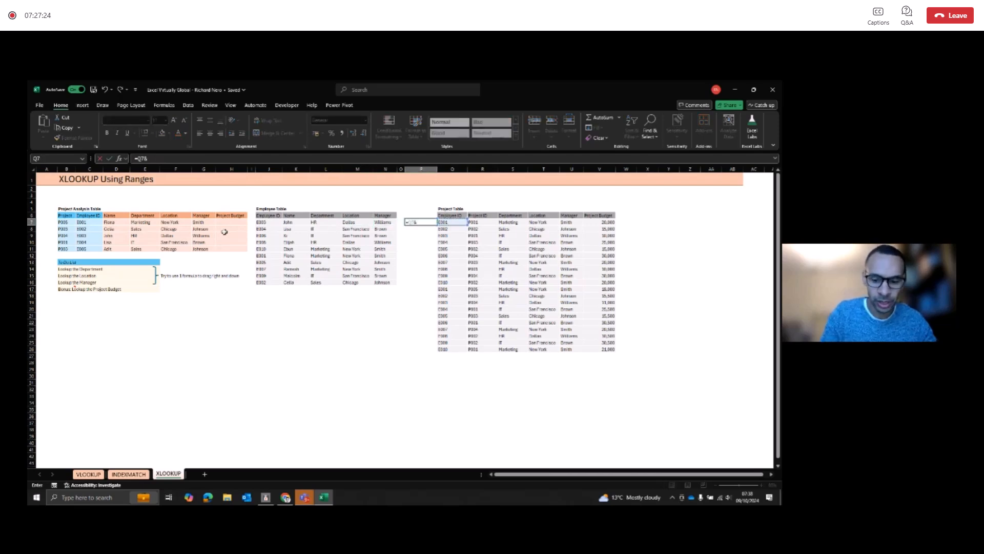
pyautogui.write('" - "&')
pyautogui.press('Right')
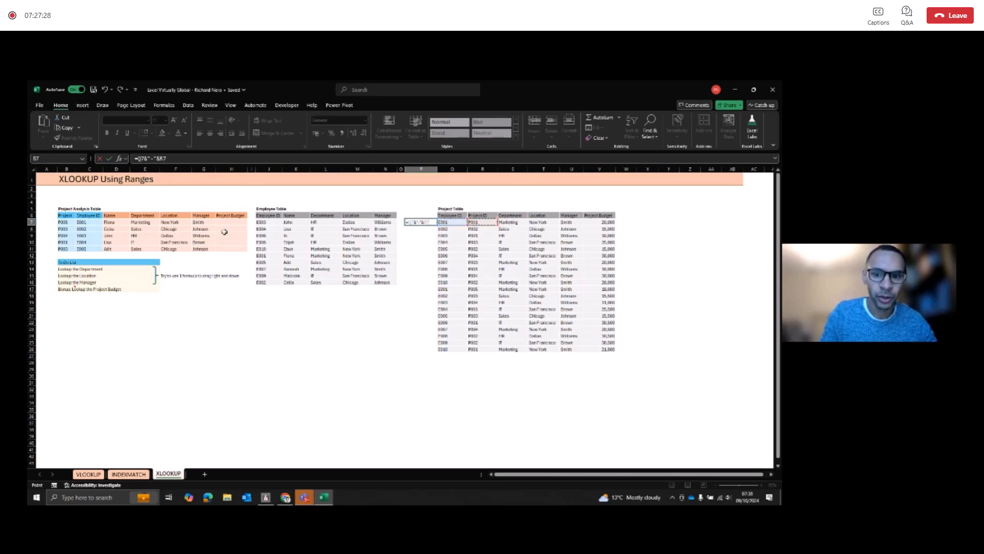
pyautogui.press('Return')
# Step: Fill the helper key formula from P7 down to P26, the last row of the Project Table
pyautogui.press('Right')
pyautogui.hotkey('ctrl', 'Down')
pyautogui.press('Left')
pyautogui.hotkey('ctrl', 'shift', 'Up')
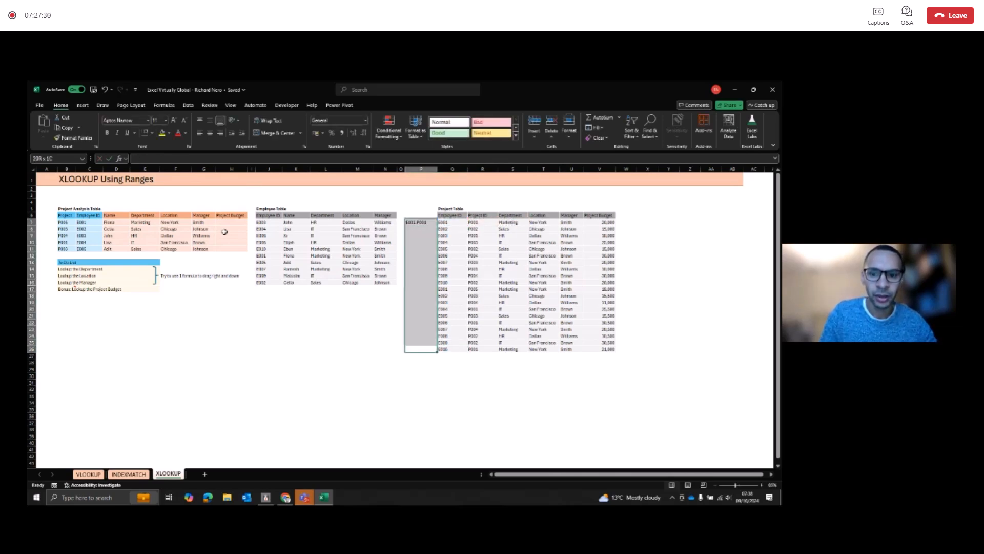
pyautogui.hotkey('ctrl', 'd')
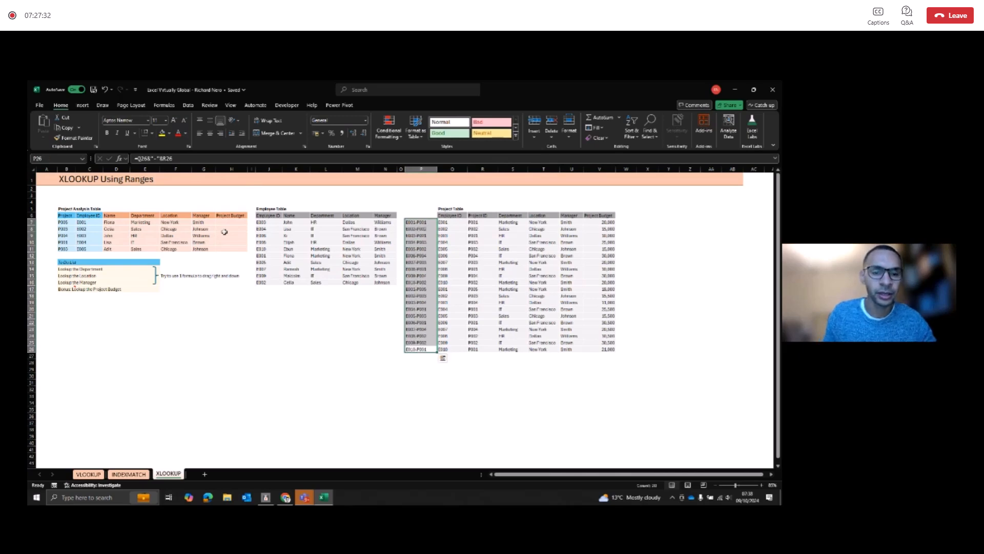
# Step: Start an XLOOKUP formula in H7 with lookup value C7&"-"&B7 and the absolute helper-key range $P$7:$P$26 as lookup array
pyautogui.click(226, 222)
pyautogui.write('=')
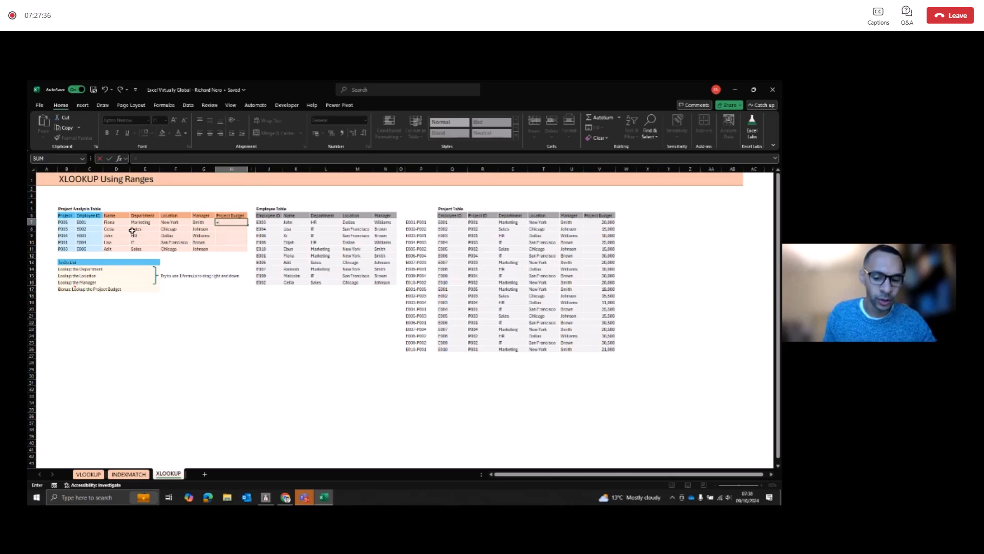
pyautogui.write('XLOOKUP(')
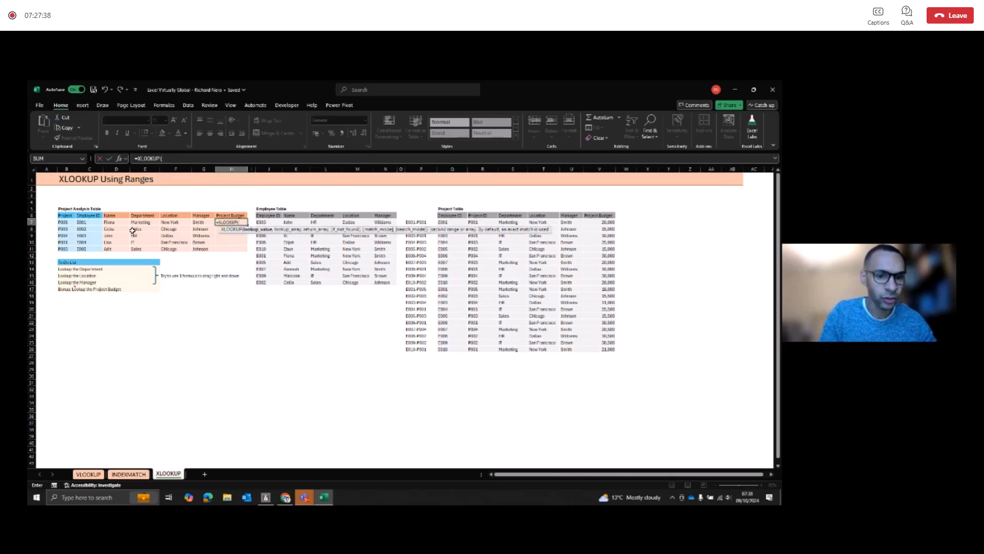
pyautogui.click(91, 224)
pyautogui.write('&"-"&')
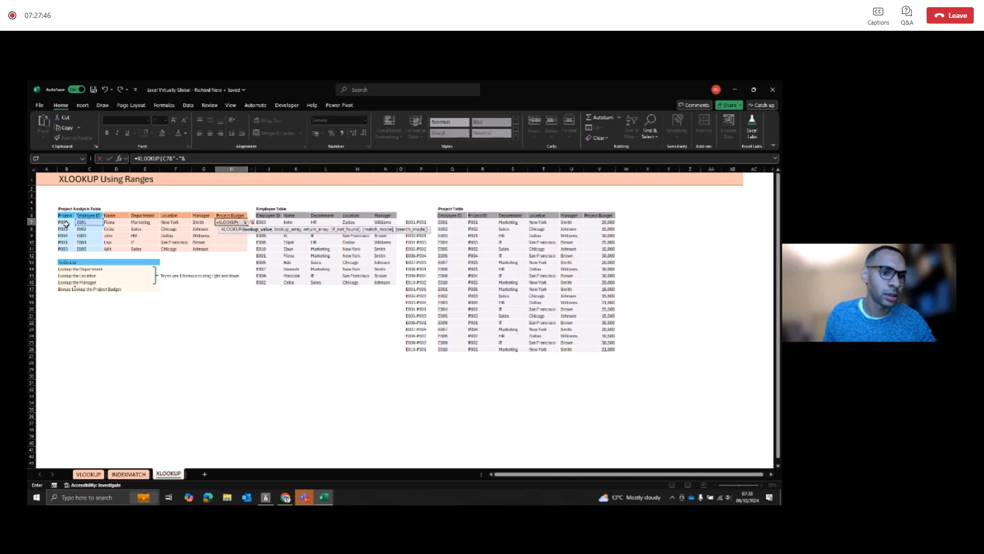
pyautogui.click(66, 223)
pyautogui.write(',')
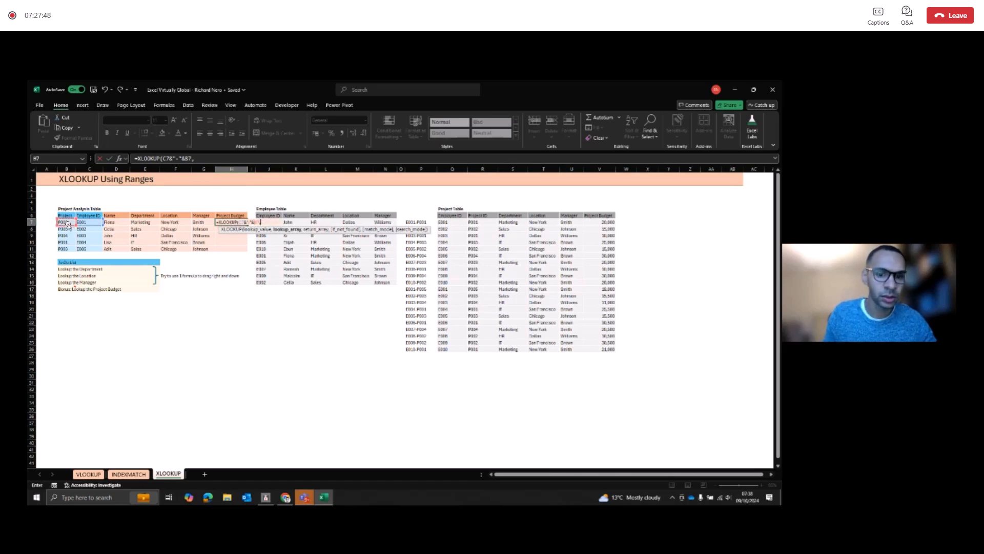
pyautogui.moveTo(422, 224); pyautogui.dragTo(421, 349)
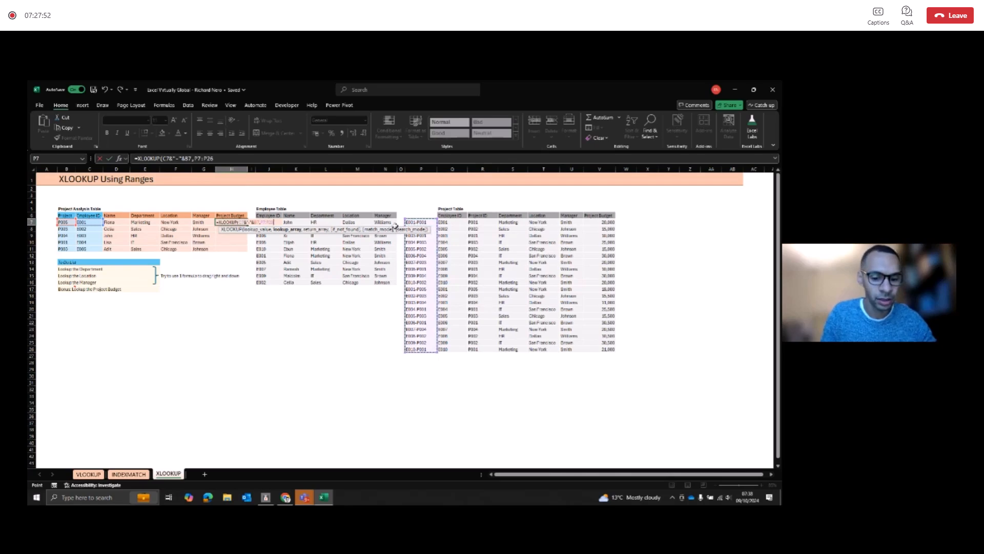
pyautogui.press('F4')
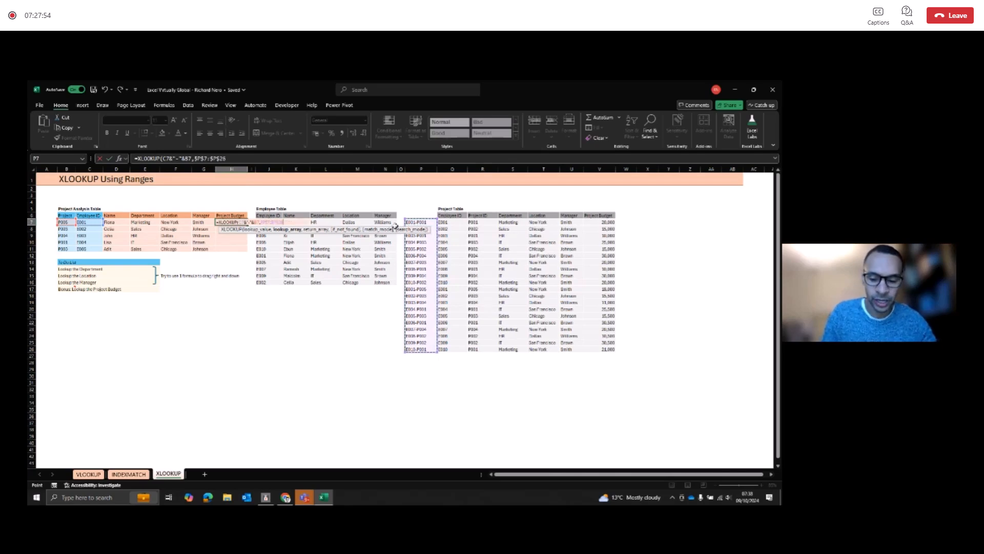
pyautogui.write(',')
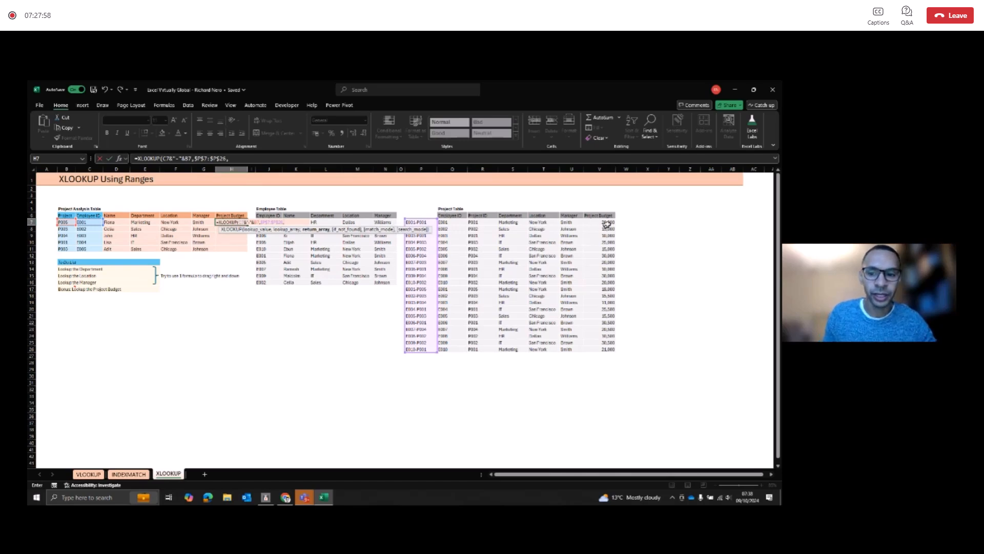
# Step: Complete the H7 XLOOKUP with the absolute Project Budget range $V$7:$V$26 as return array and "tbc" as the not-found value
pyautogui.click(603, 222)
pyautogui.hotkey('ctrl', 'shift', 'Down')
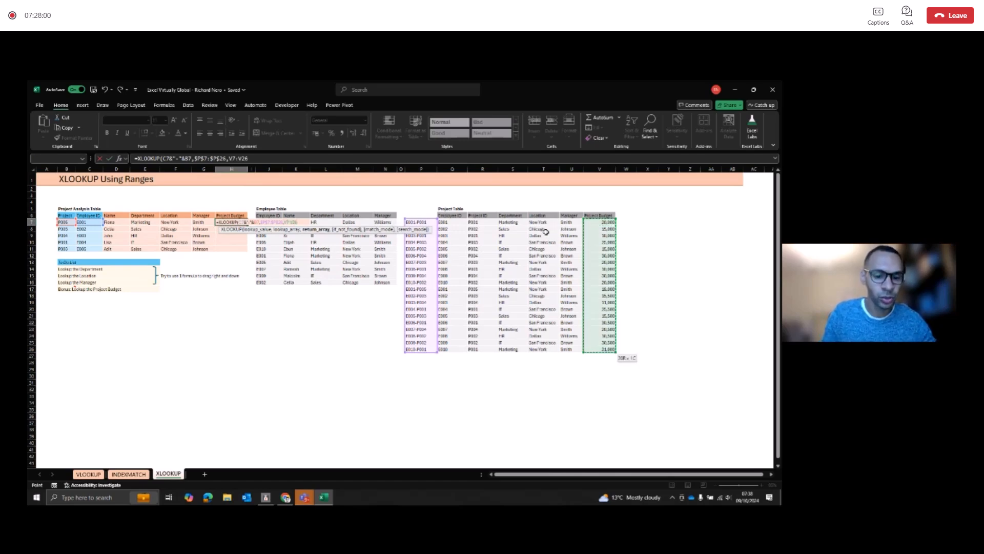
pyautogui.press('F4')
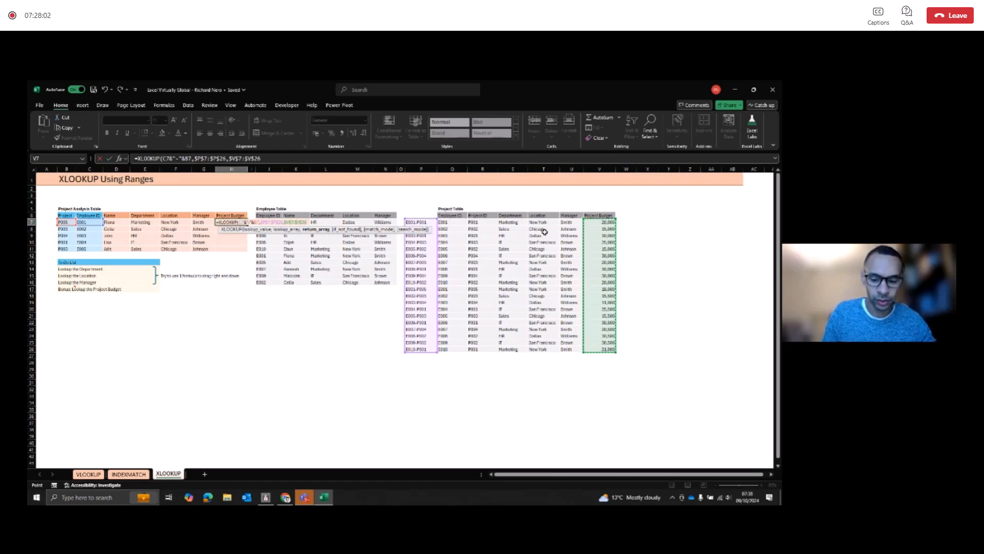
pyautogui.write(',"tbc')
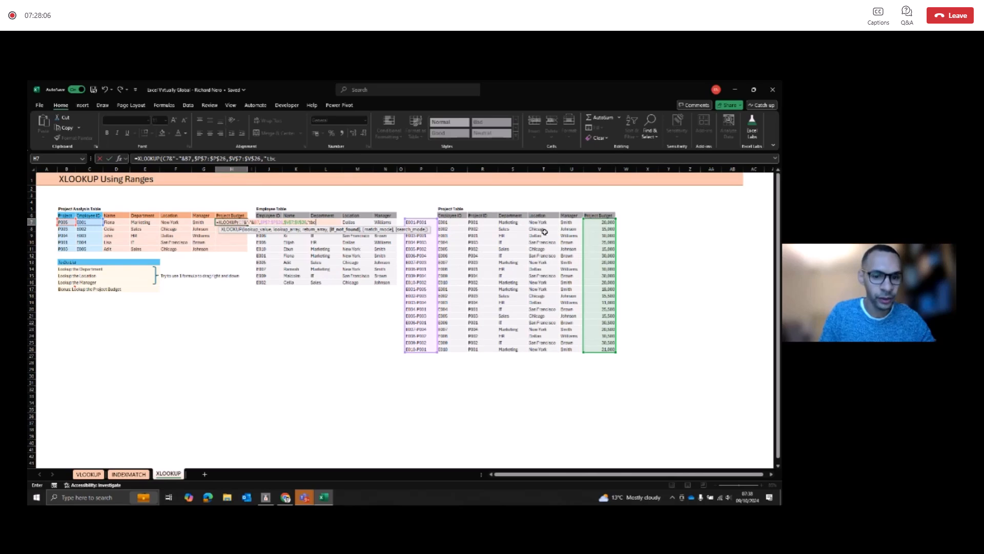
pyautogui.write('")')
pyautogui.hotkey('ctrl', 'Return')
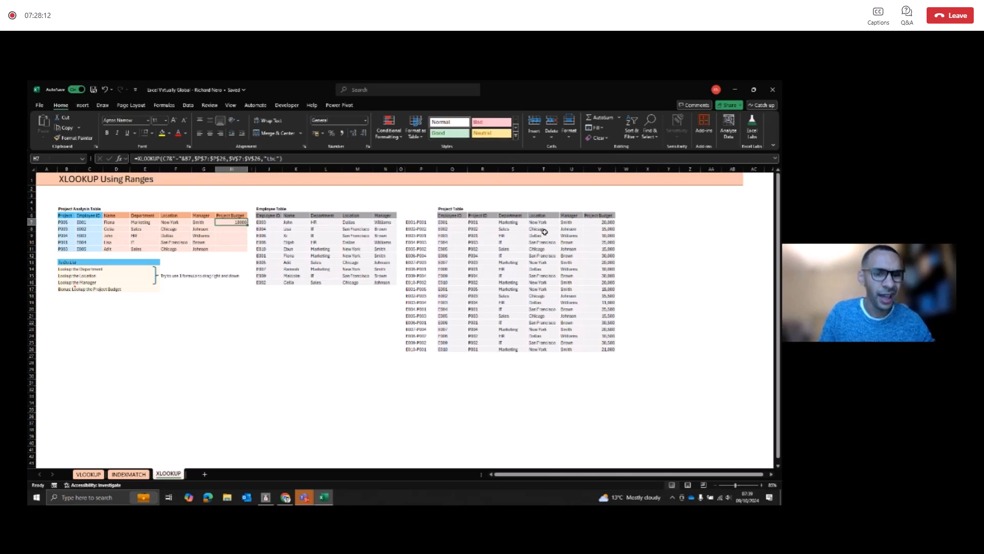
# Step: Fill the Project Budget formula from H7 down to H11
pyautogui.hotkey('shift', 'Down')
pyautogui.hotkey('shift', 'Down')
pyautogui.hotkey('shift', 'Down')
pyautogui.hotkey('shift', 'Down')
pyautogui.hotkey('ctrl', 'd')
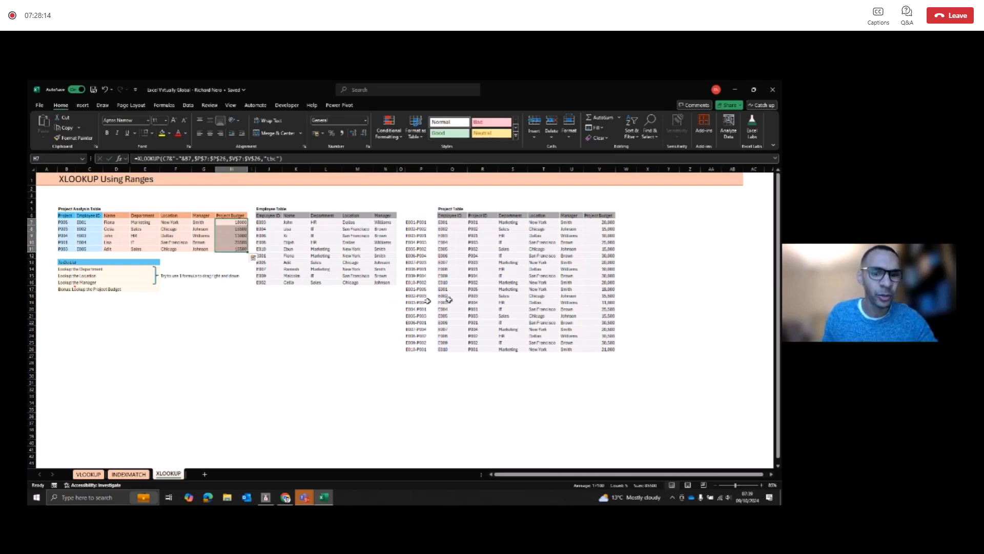
pyautogui.click(331, 302)
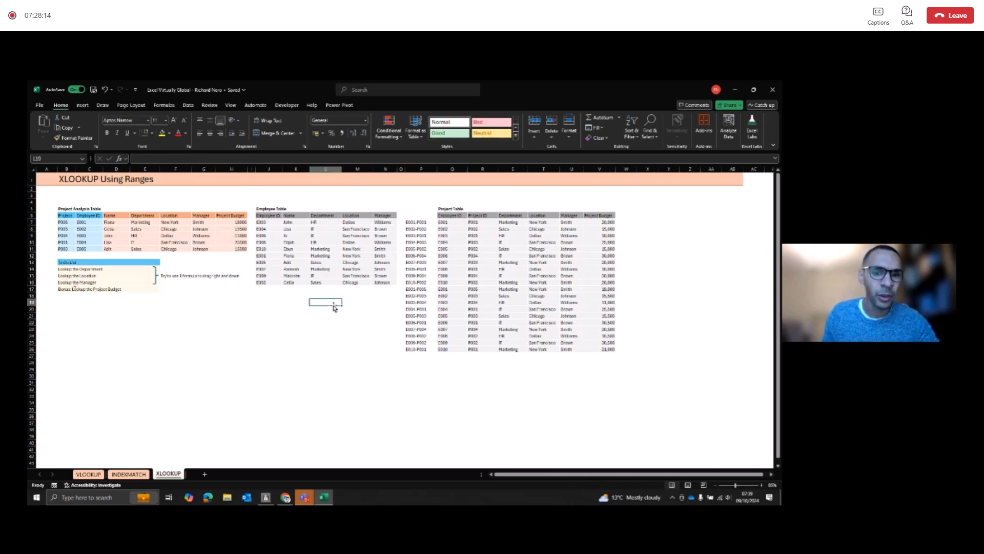
# Step: Insert a new column before Department in the Employee Table and head it Bonus
pyautogui.click(326, 169)
pyautogui.rightClick(326, 169)
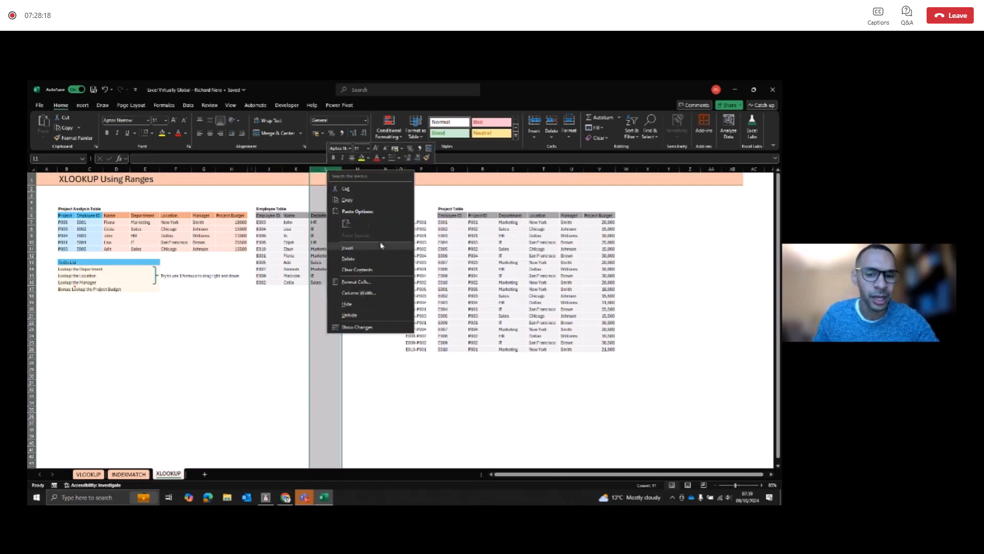
pyautogui.click(373, 249)
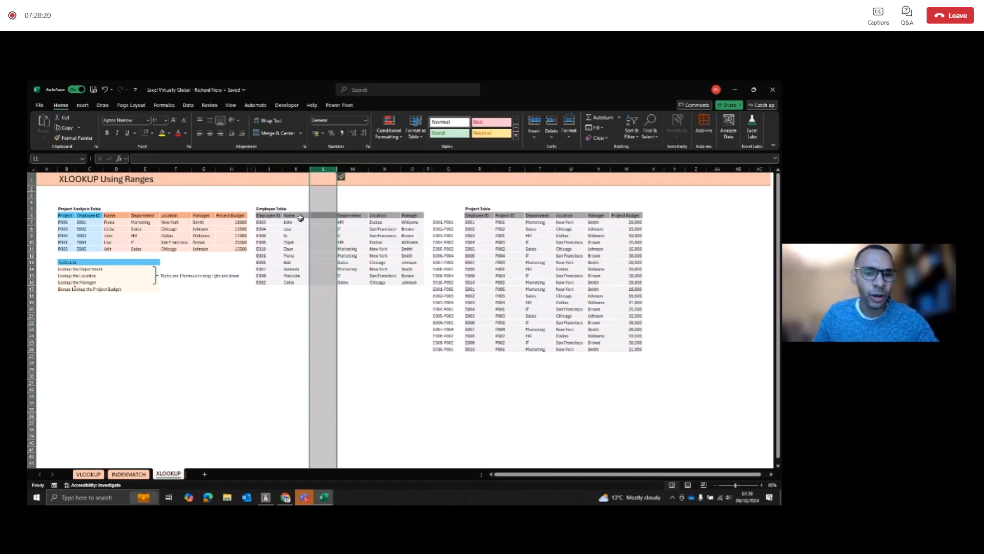
pyautogui.click(320, 216)
pyautogui.write('Bonus')
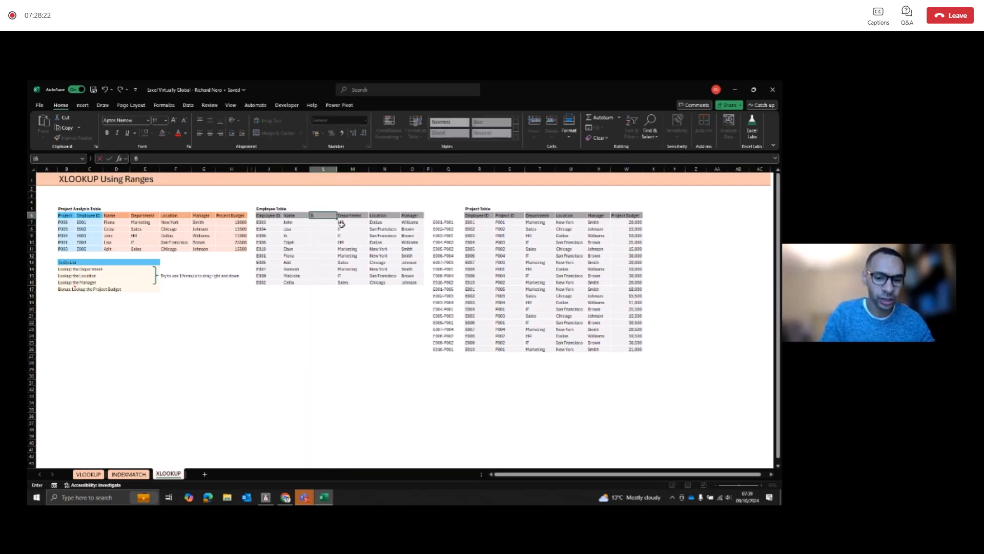
pyautogui.press('Return')
# Step: Fill the Bonus cells L7:L16 of all employees with 10000
pyautogui.hotkey('shift', 'Down')
pyautogui.hotkey('shift', 'Down')
pyautogui.hotkey('shift', 'Down')
pyautogui.hotkey('shift', 'Down')
pyautogui.hotkey('shift', 'Down')
pyautogui.hotkey('shift', 'Down')
pyautogui.hotkey('shift', 'Down')
pyautogui.hotkey('shift', 'Down')
pyautogui.hotkey('shift', 'Down')
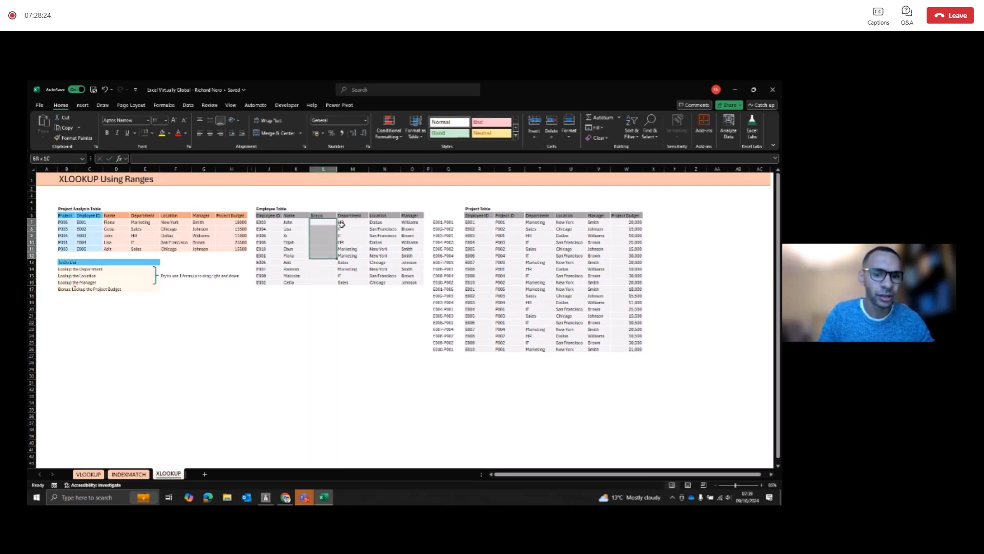
pyautogui.write('10')
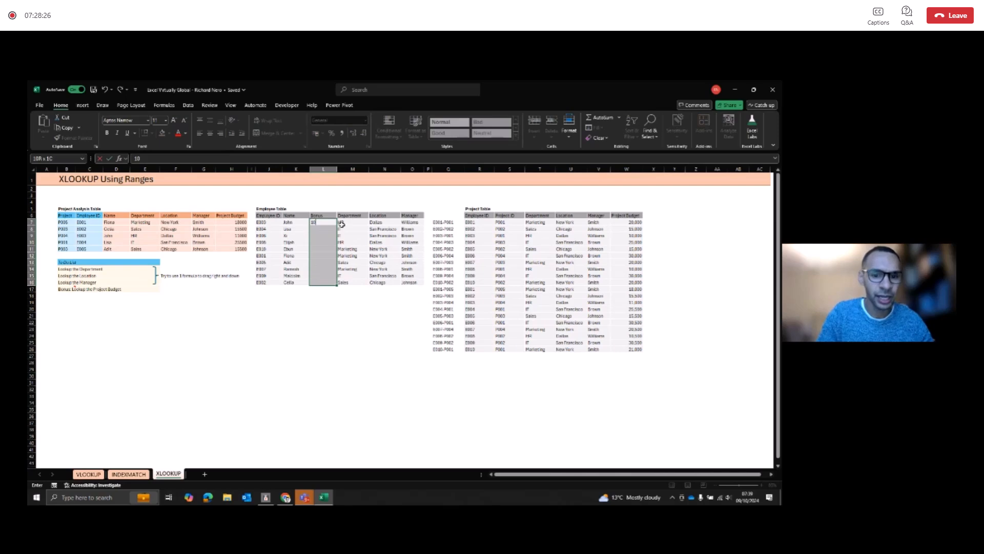
pyautogui.write('000')
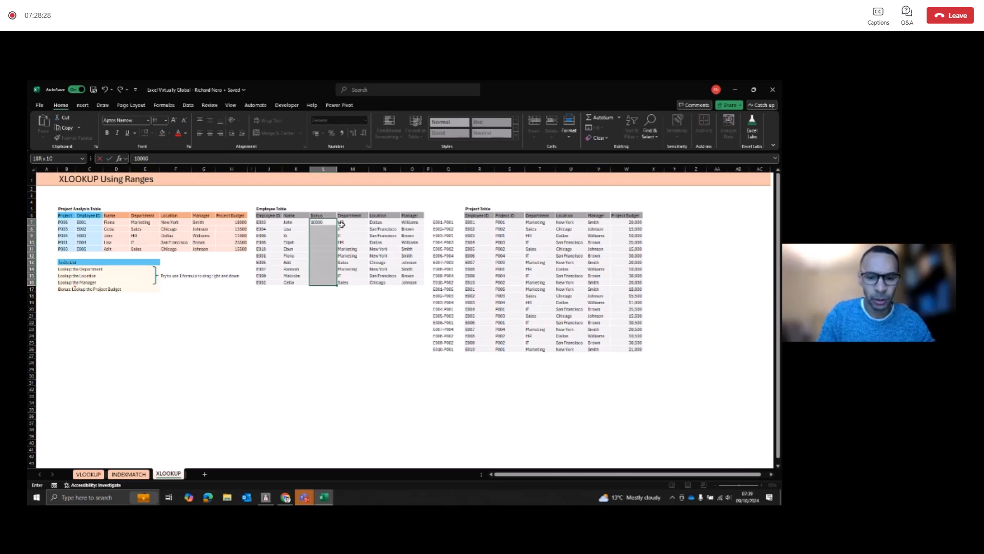
pyautogui.hotkey('ctrl', 'Return')
pyautogui.press('Down')
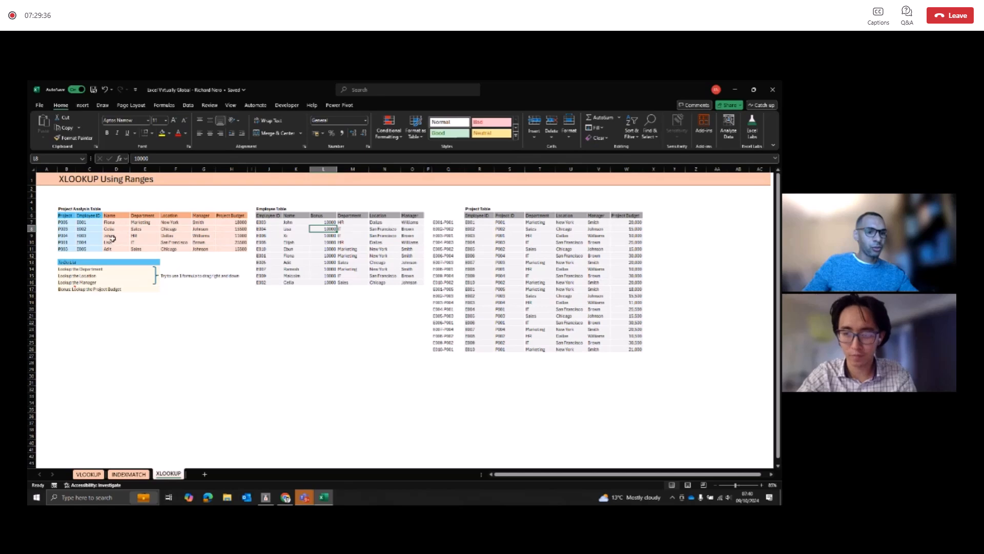
# Step: Add filters to the Employee Table headers and view the sort and filter options for Employee ID
pyautogui.click(112, 241)
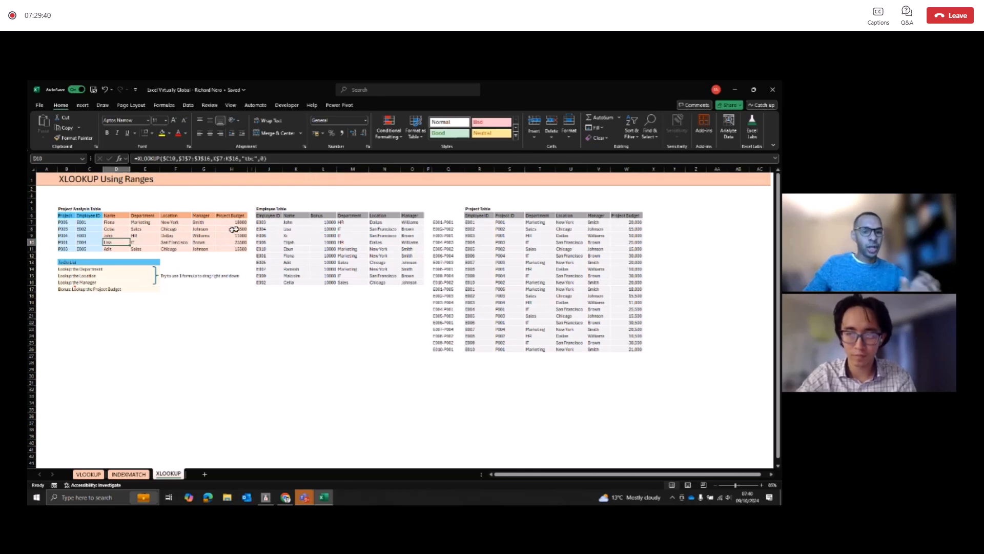
pyautogui.click(273, 213)
pyautogui.hotkey('ctrl', 'shift', 'Right')
pyautogui.hotkey('ctrl', 'shift', 'Down')
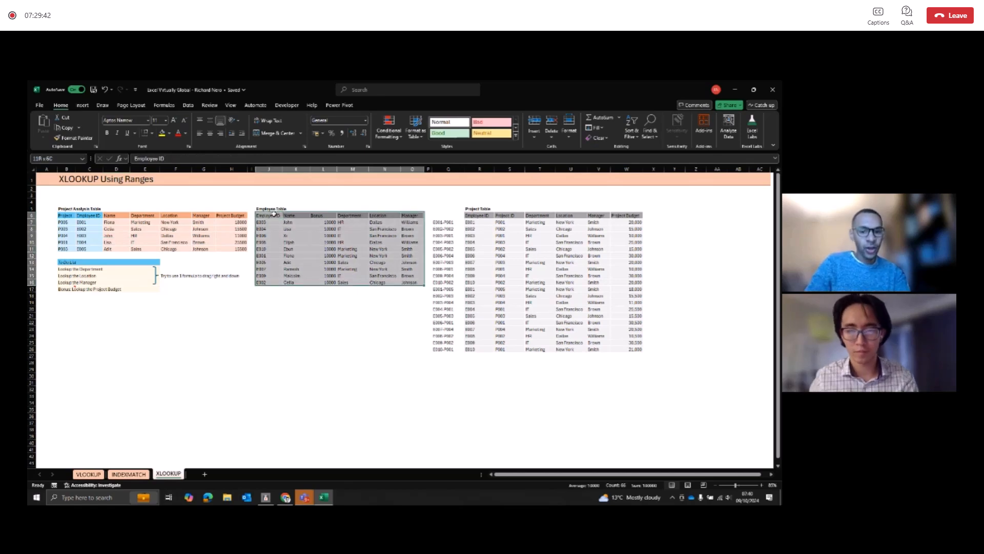
pyautogui.hotkey('ctrl', 'shift', 'l')
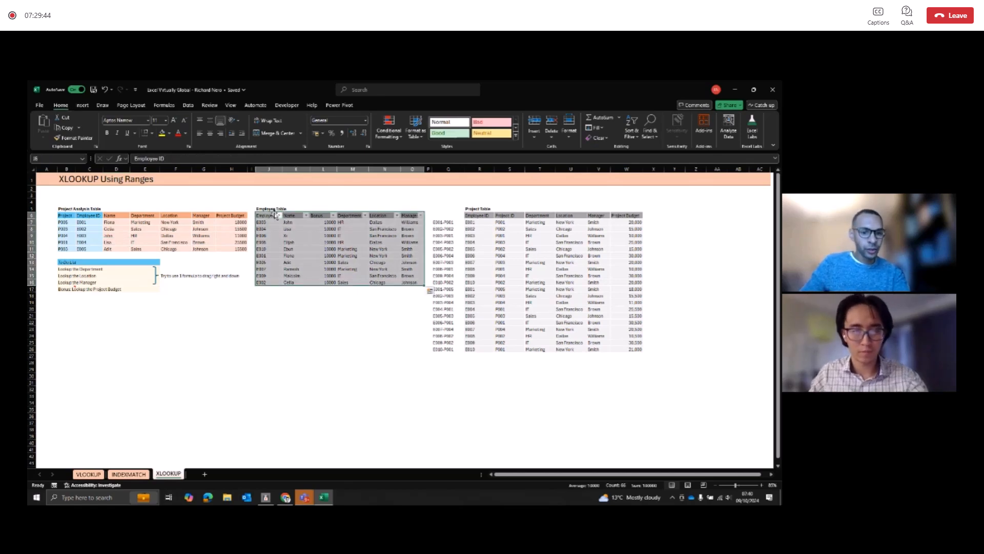
pyautogui.click(279, 215)
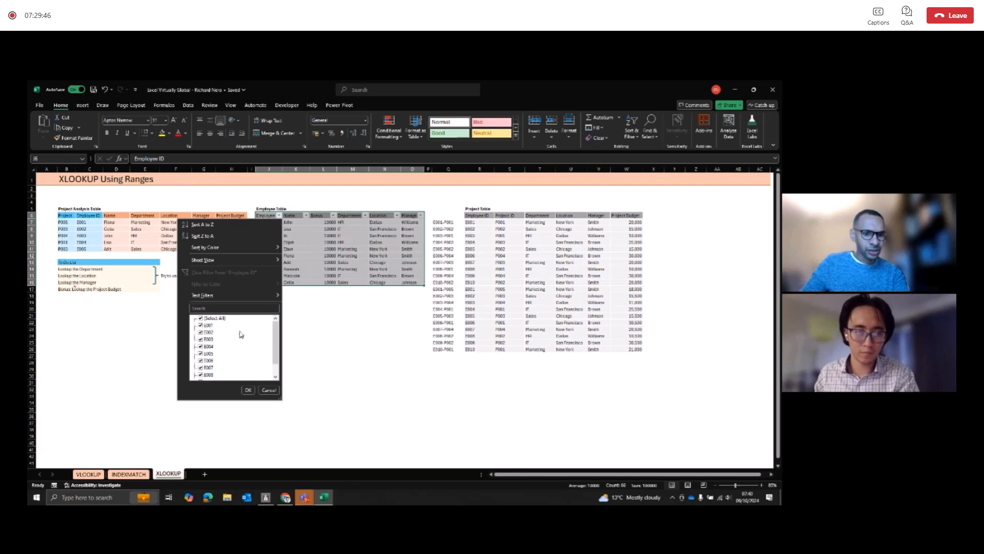
pyautogui.click(269, 390)
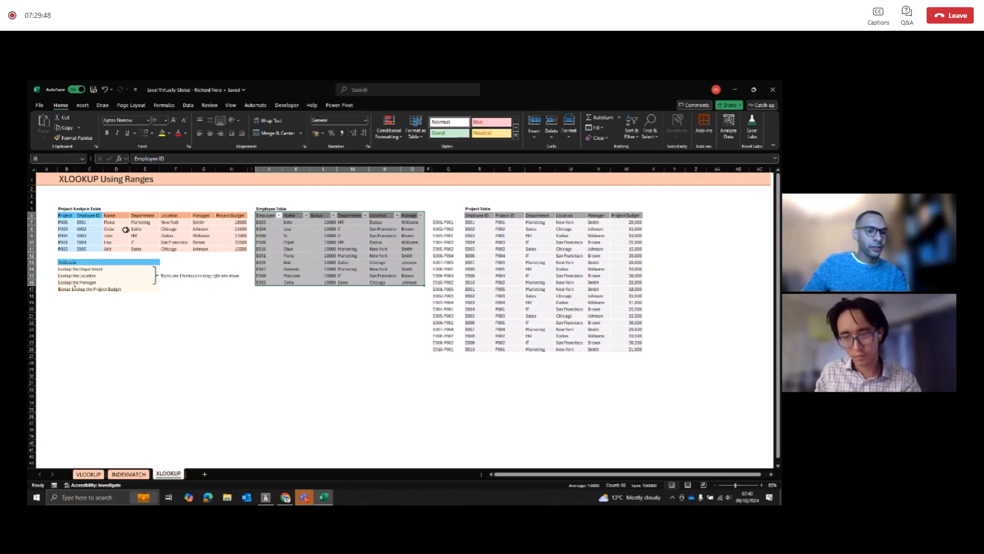
# Step: Inspect the MATCH helper formula in A8 on the INDEXMATCH sheet
pyautogui.click(128, 473)
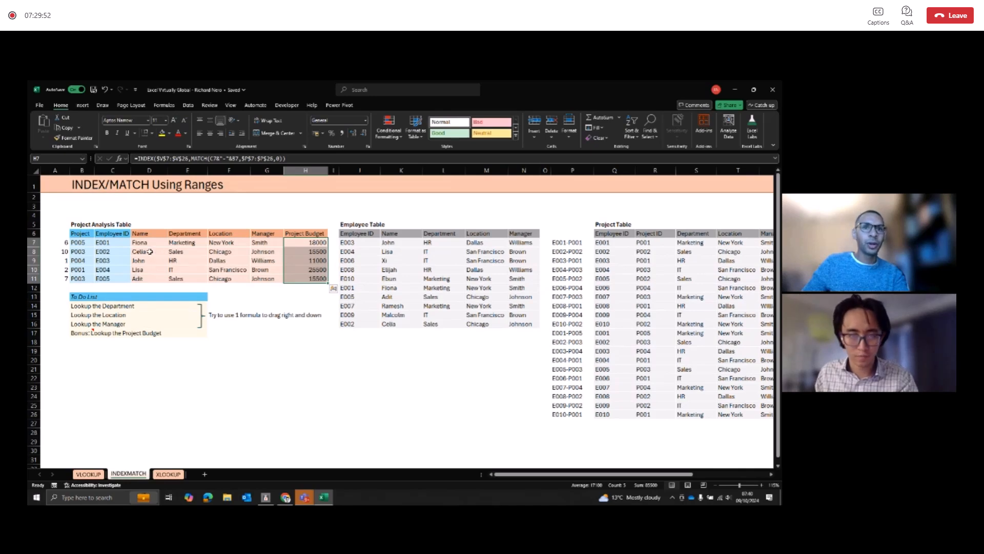
pyautogui.click(61, 252)
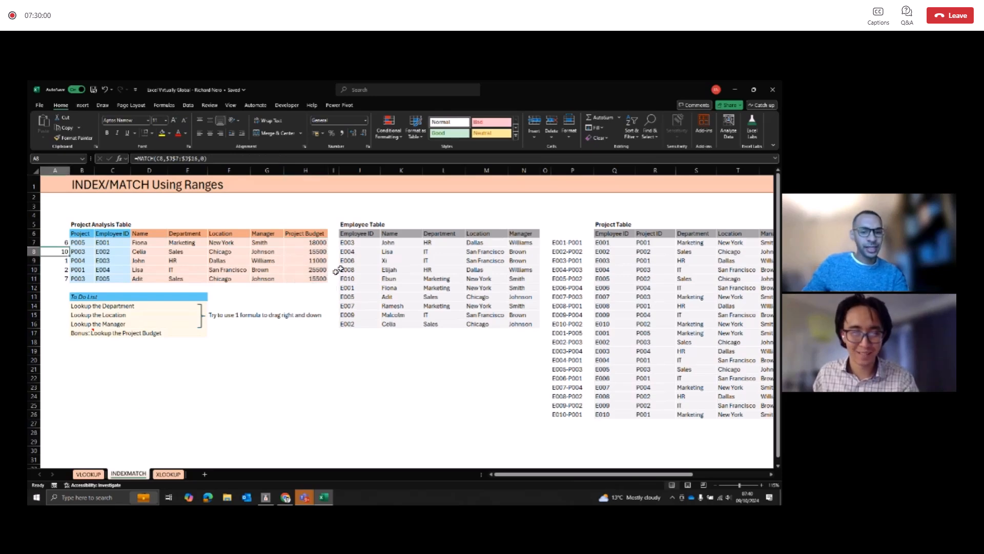
pyautogui.click(357, 255)
pyautogui.press('F5')
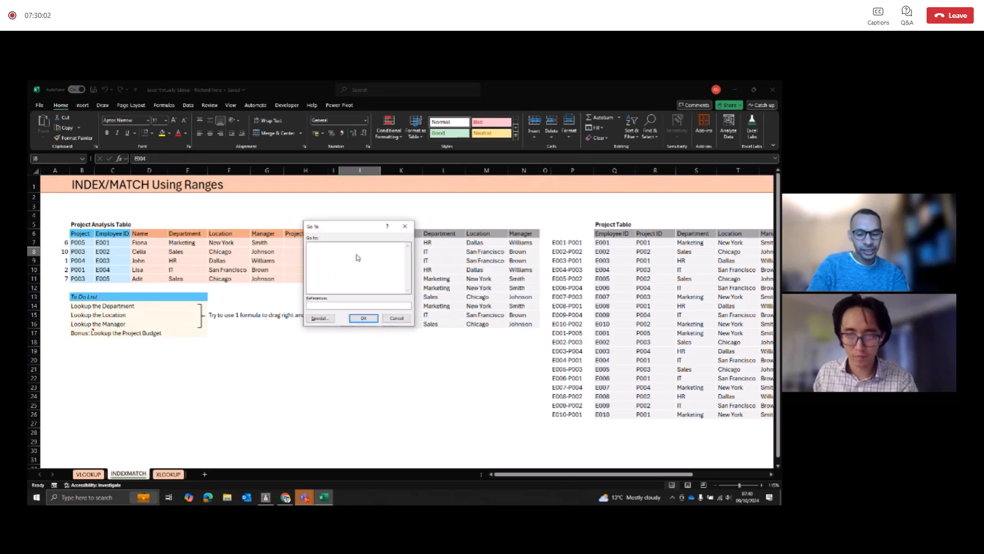
pyautogui.write('A10')
pyautogui.press('BackSpace')
pyautogui.press('BackSpace')
pyautogui.press('BackSpace')
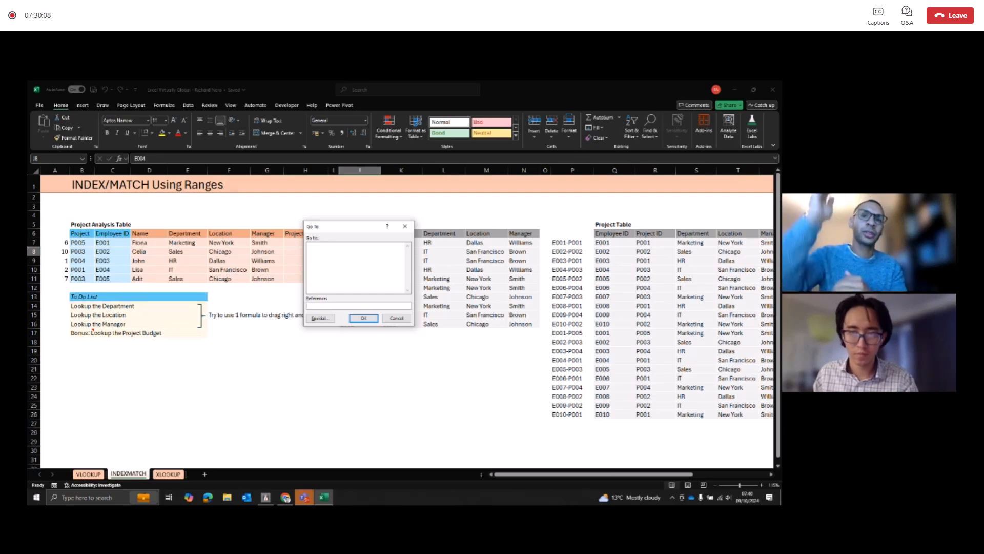
pyautogui.click(397, 318)
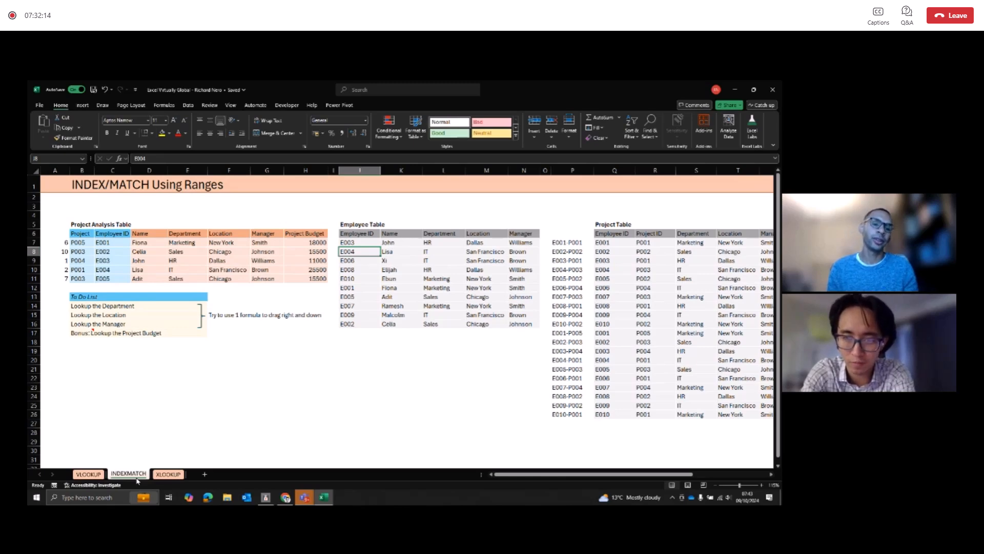
# Step: Inspect the array and row references of the INDEX formula in the first Name cell, D7
pyautogui.click(156, 243)
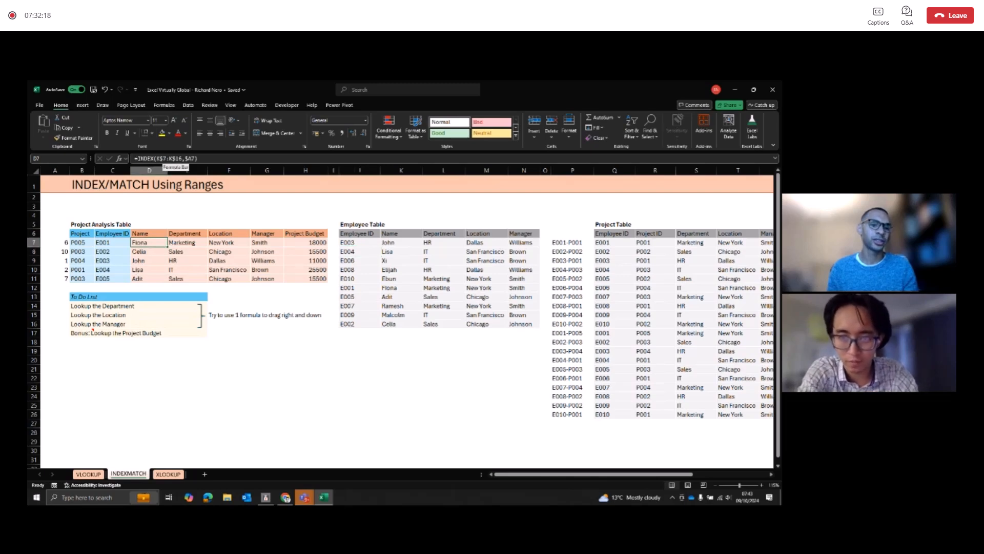
pyautogui.click(166, 158)
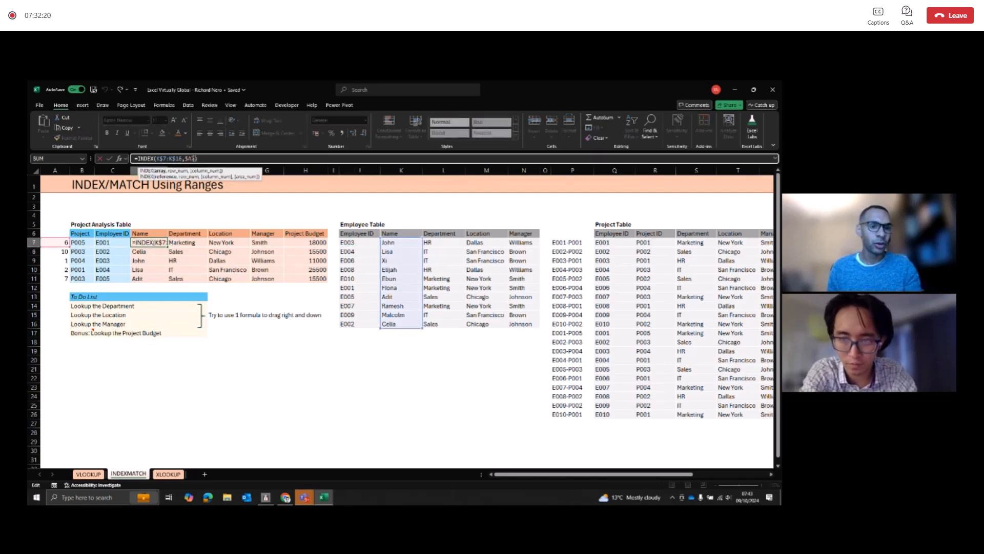
pyautogui.press('Escape')
# Step: Try rewriting the formula in D7 as an INDEX over the Name range K7:K16
pyautogui.write('=INDEX(')
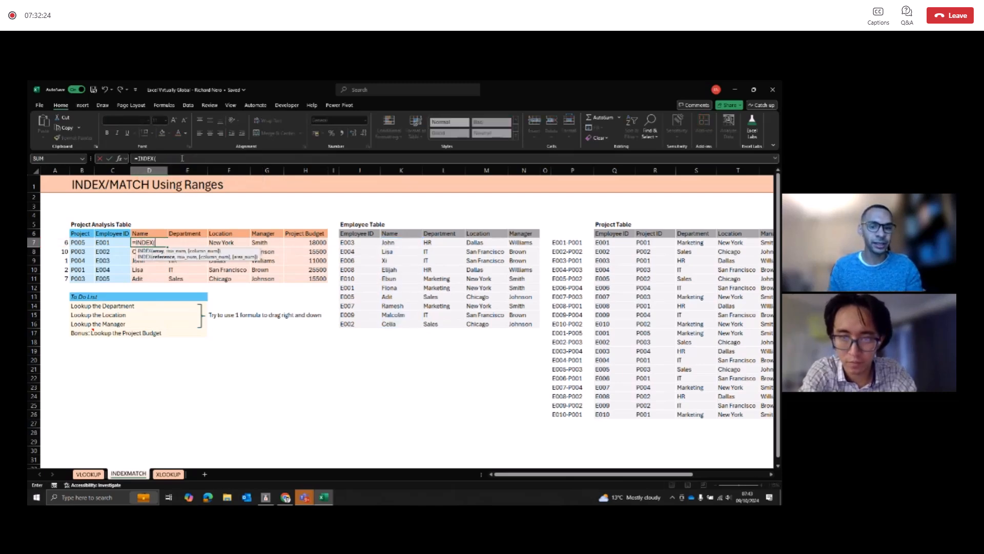
pyautogui.moveTo(359, 243); pyautogui.dragTo(357, 269)
pyautogui.press('BackSpace')
pyautogui.press('BackSpace')
pyautogui.press('BackSpace')
pyautogui.press('BackSpace')
pyautogui.press('BackSpace')
pyautogui.press('BackSpace')
pyautogui.press('BackSpace')
pyautogui.write('(')
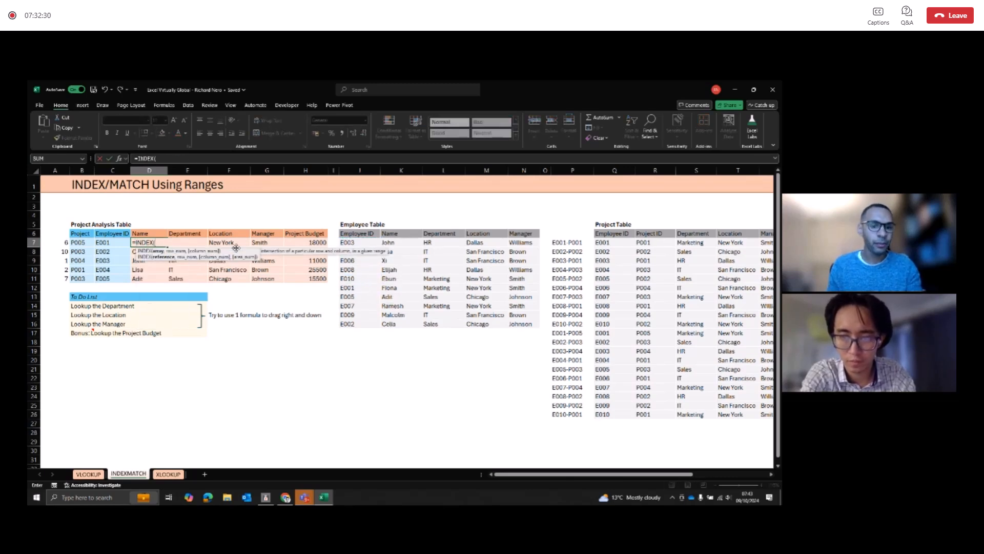
pyautogui.click(389, 244)
pyautogui.moveTo(392, 250); pyautogui.dragTo(376, 324)
pyautogui.write(',')
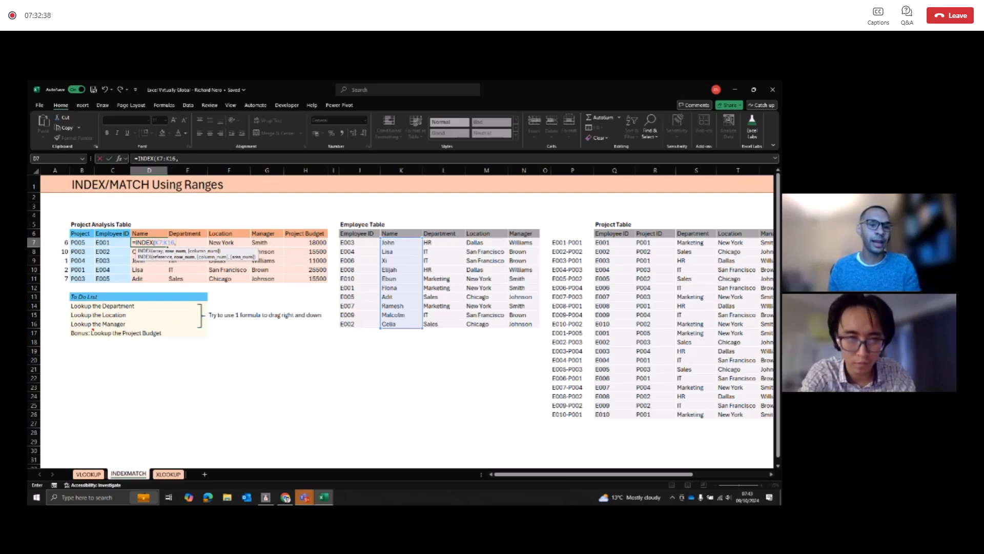
# Step: Try anchoring the range end as $K$16 and starting a MATCH row argument, and discard the edit to D7
pyautogui.click(175, 160)
pyautogui.press('F4')
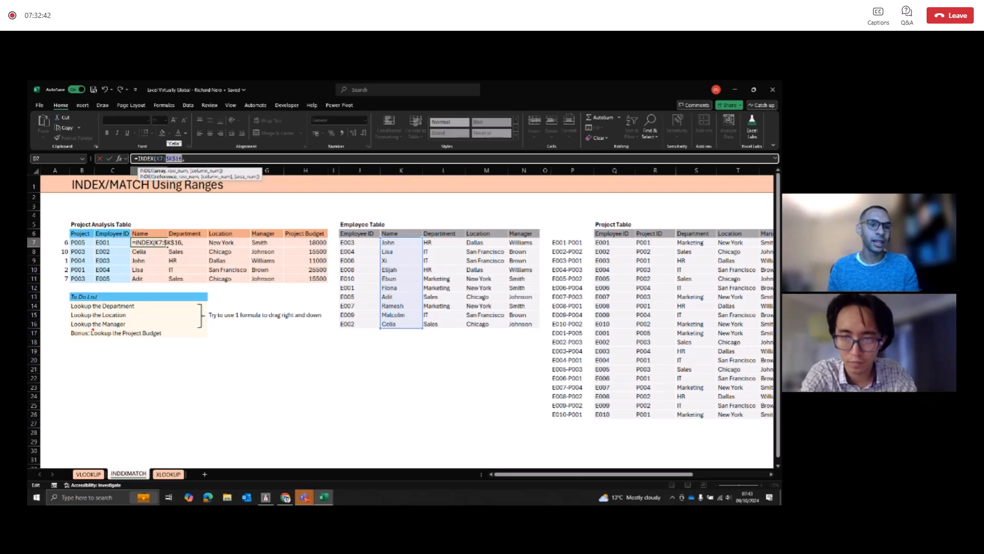
pyautogui.click(185, 158)
pyautogui.write('MAT')
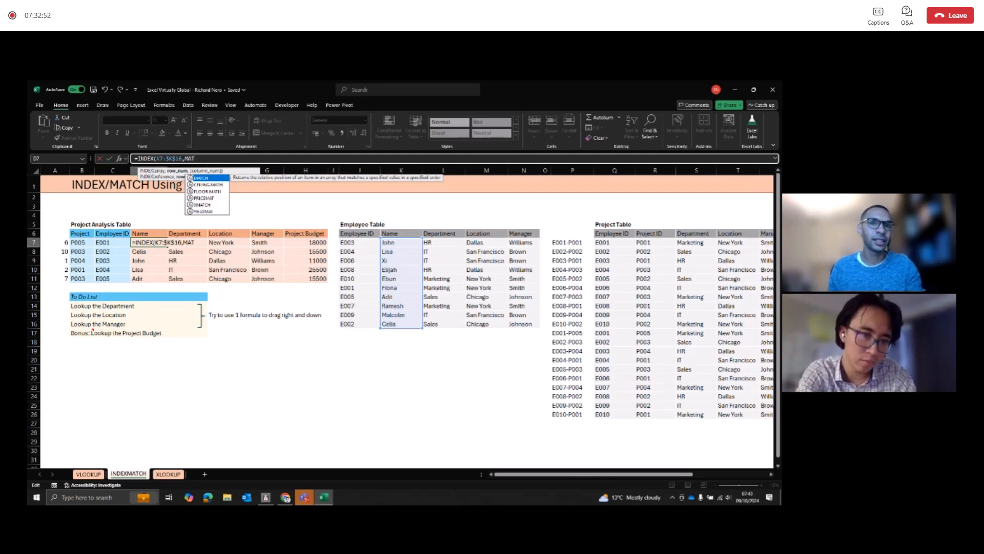
pyautogui.press('Escape')
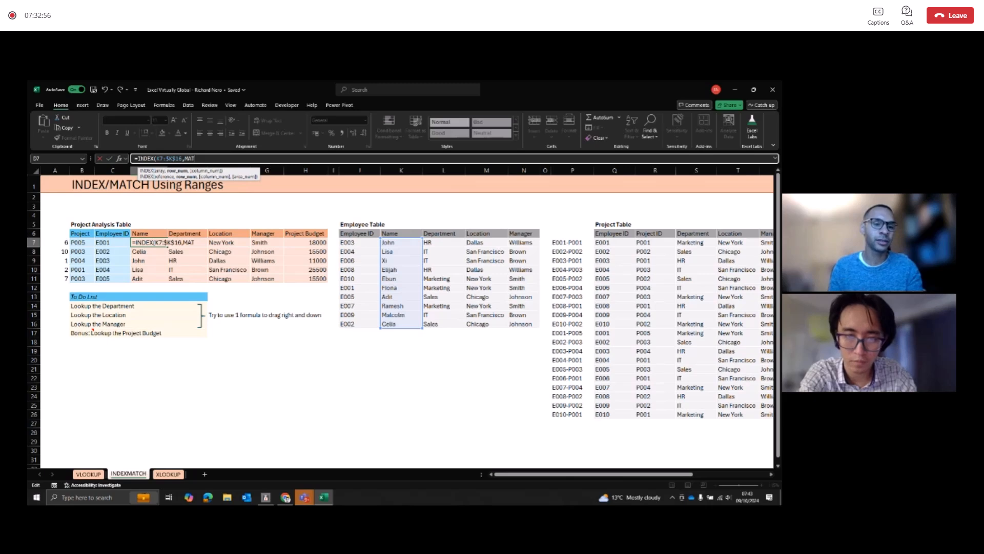
pyautogui.press('Escape')
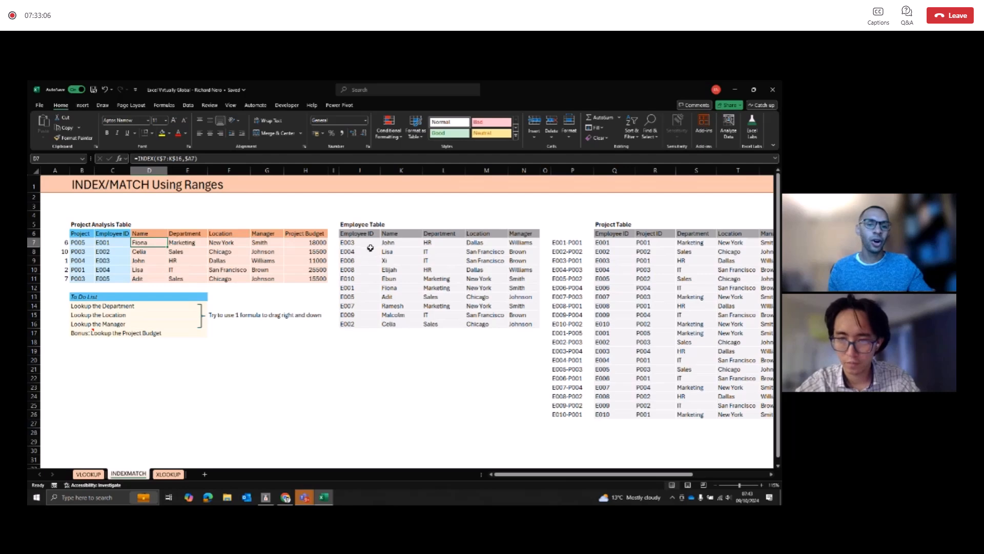
# Step: Examine the Employee ID column and the first record's Employee ID and Manager cells in the Employee Table
pyautogui.moveTo(373, 242); pyautogui.dragTo(369, 326)
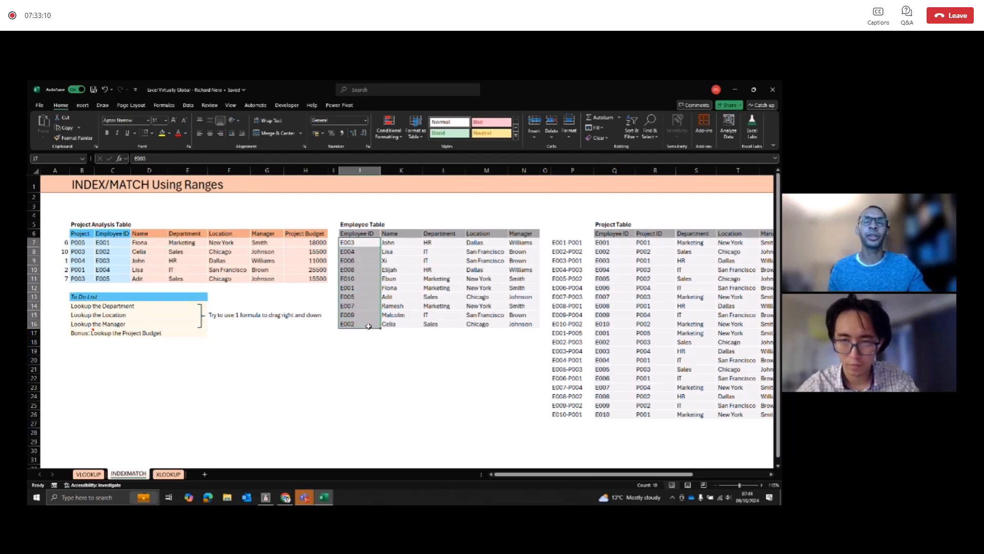
pyautogui.click(354, 243)
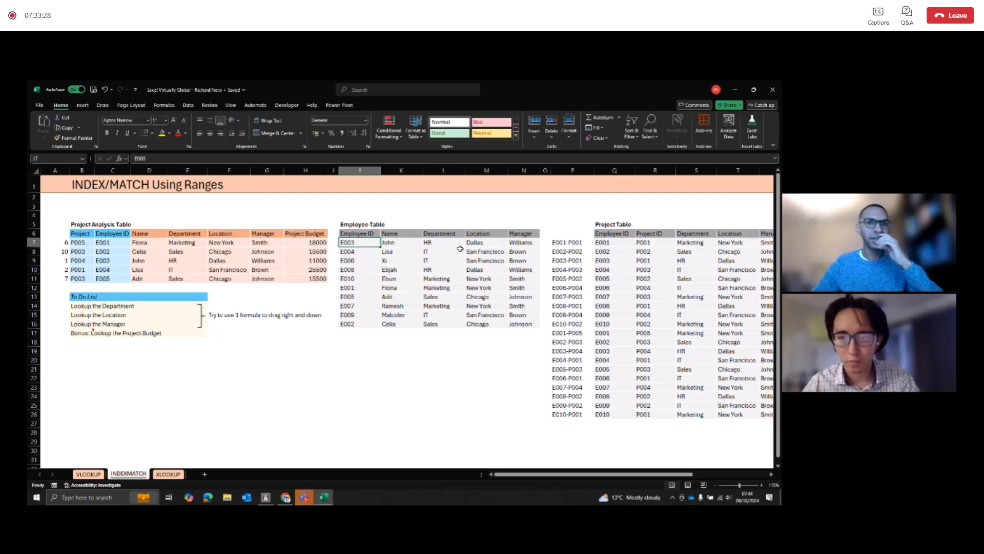
pyautogui.click(527, 243)
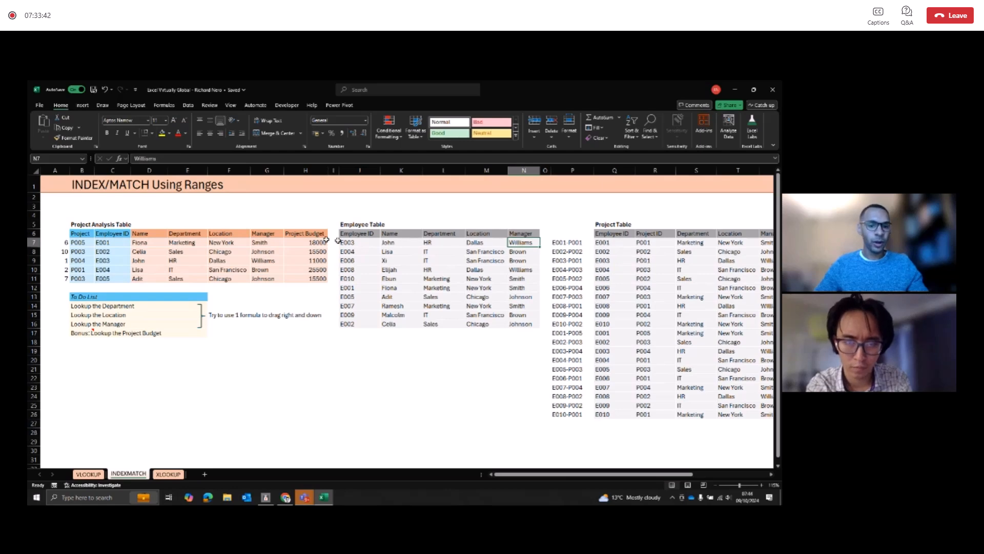
# Step: Inspect the INDEX/MATCH formula in the first Project Budget cell, H7, and the Project Table ranges it references
pyautogui.click(304, 241)
pyautogui.press('F2')
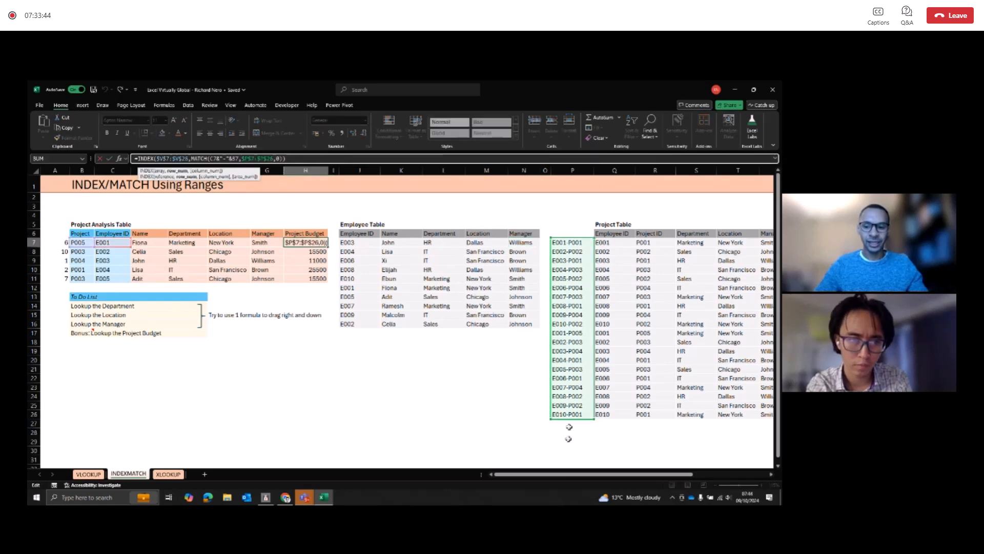
pyautogui.moveTo(625, 474); pyautogui.dragTo(664, 473)
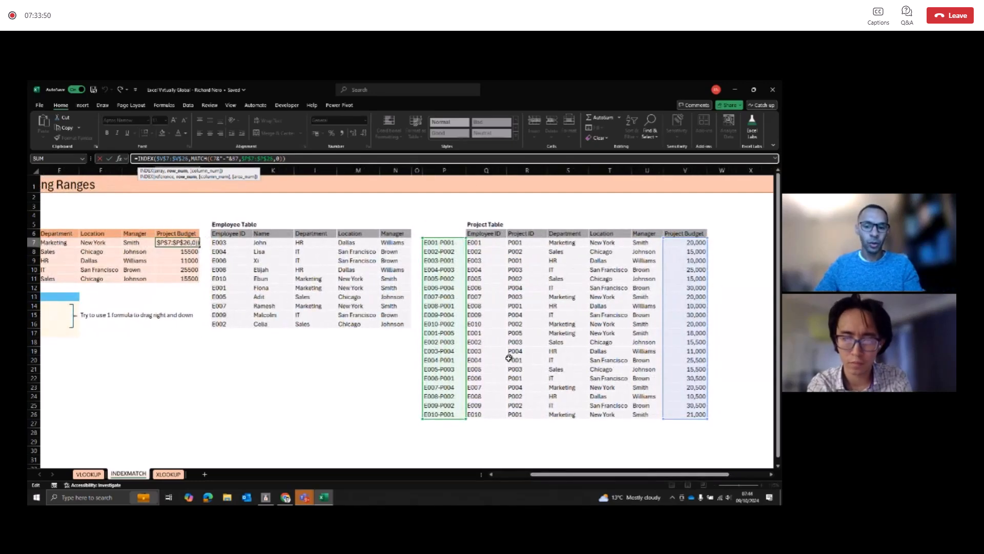
pyautogui.press('Escape')
# Step: Add Employee ID E011 in Q27, directly below the last Project Table record
pyautogui.click(487, 421)
pyautogui.write('E010')
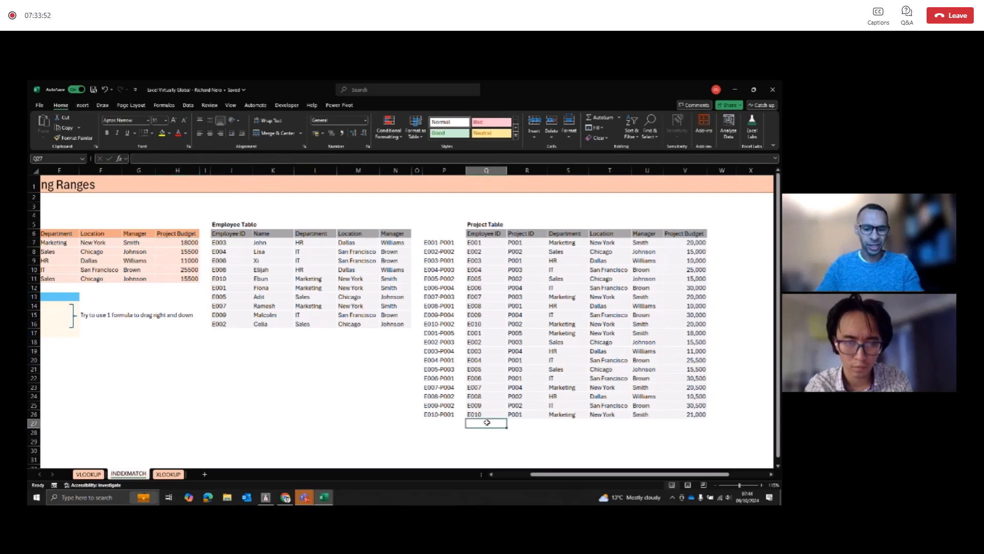
pyautogui.press('BackSpace')
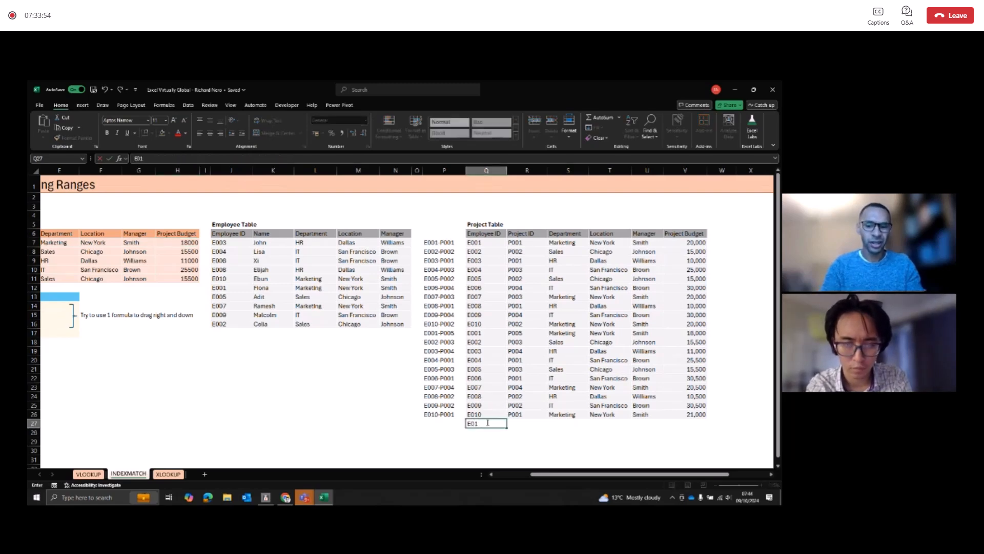
pyautogui.press('Return')
# Step: Fill the E011 row from Project ID to Project Budget (R27:V27) with the values of the row above
pyautogui.press('Right')
pyautogui.press('Up')
pyautogui.press('Up')
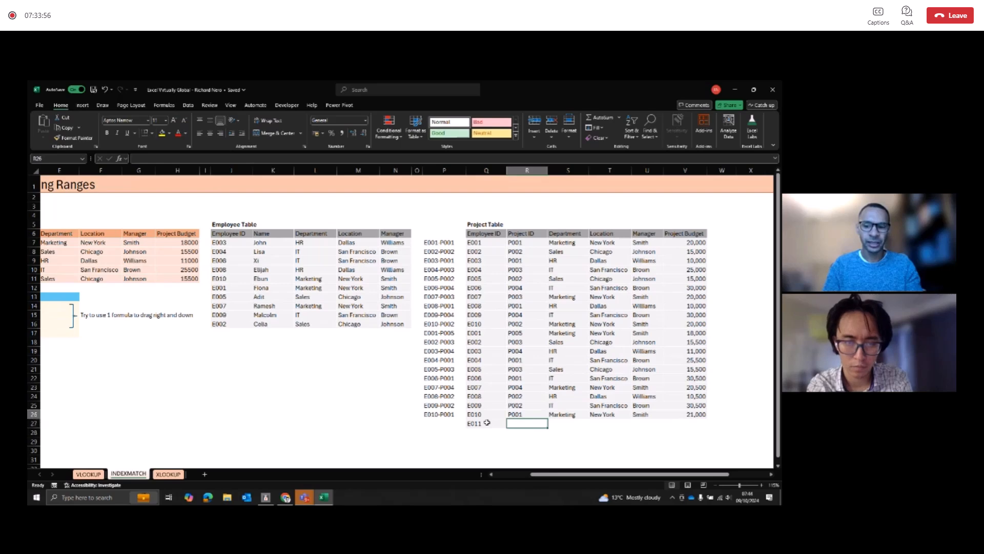
pyautogui.hotkey('shift', 'Right')
pyautogui.hotkey('shift', 'Down')
pyautogui.hotkey('shift', 'Right')
pyautogui.hotkey('shift', 'Right')
pyautogui.hotkey('shift', 'Right')
pyautogui.hotkey('ctrl', 'd')
pyautogui.click(487, 422)
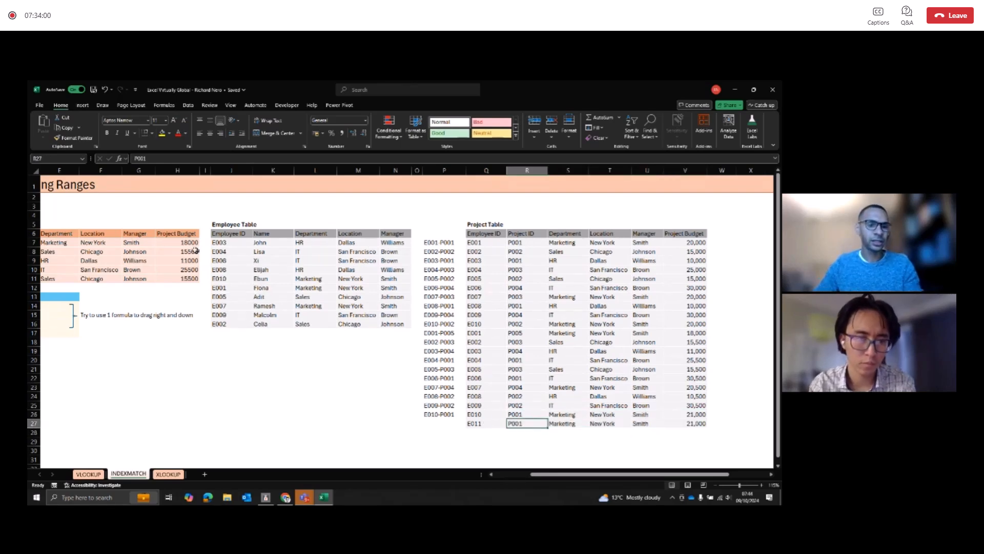
# Step: Inspect which Project Table rows the Project Budget formula in H8 covers
pyautogui.click(187, 250)
pyautogui.press('F2')
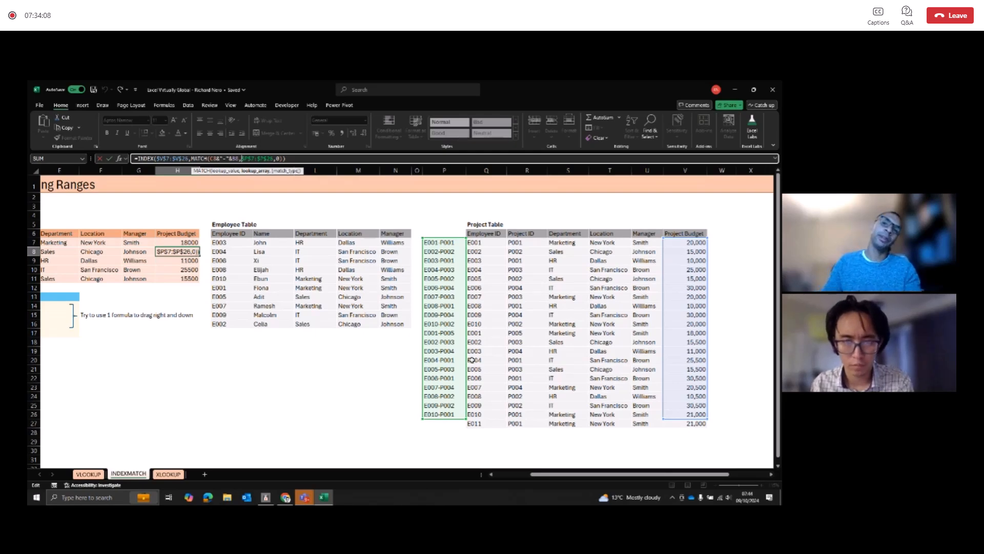
pyautogui.press('Escape')
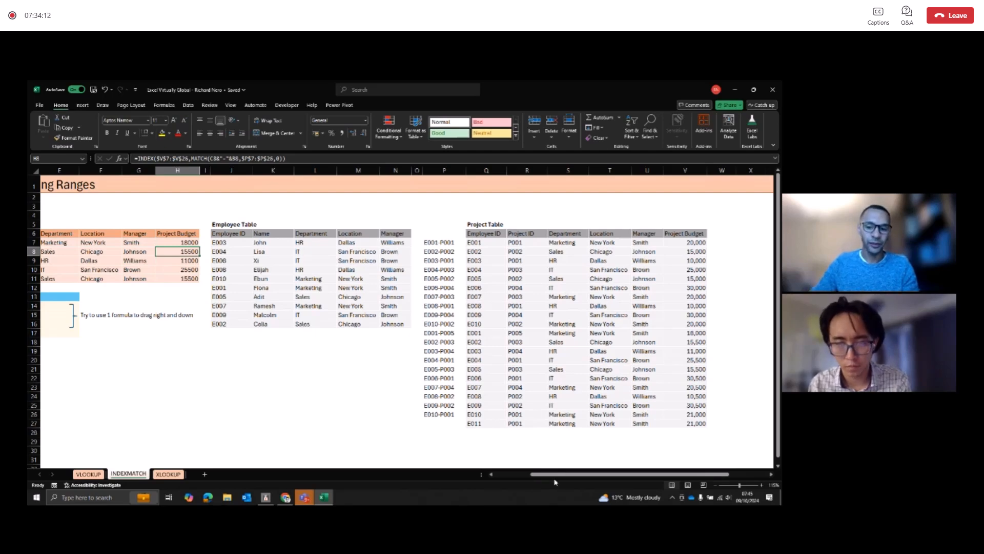
pyautogui.moveTo(556, 475); pyautogui.dragTo(493, 457)
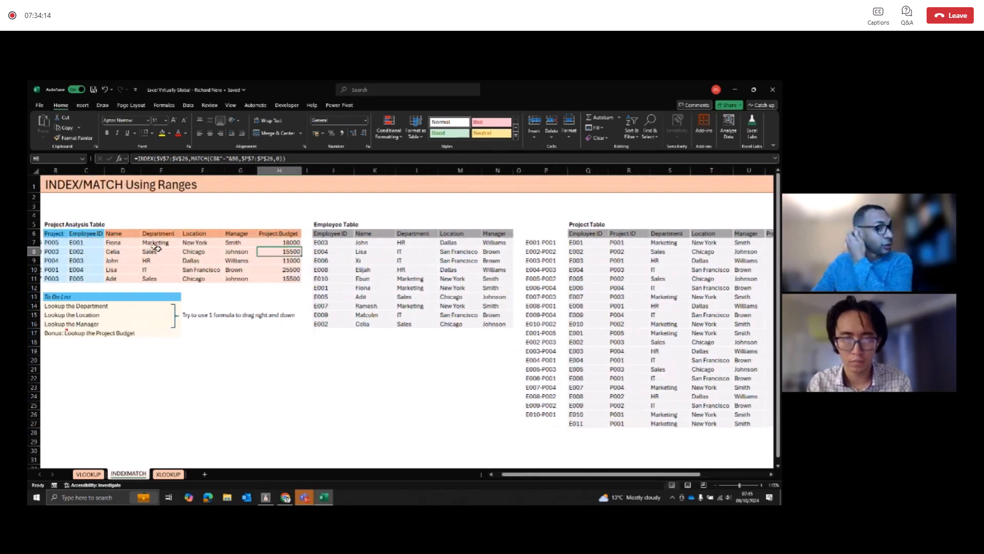
# Step: Inspect the arguments of the INDEX formula in the first Name cell, D7, and keep it as it is
pyautogui.click(131, 241)
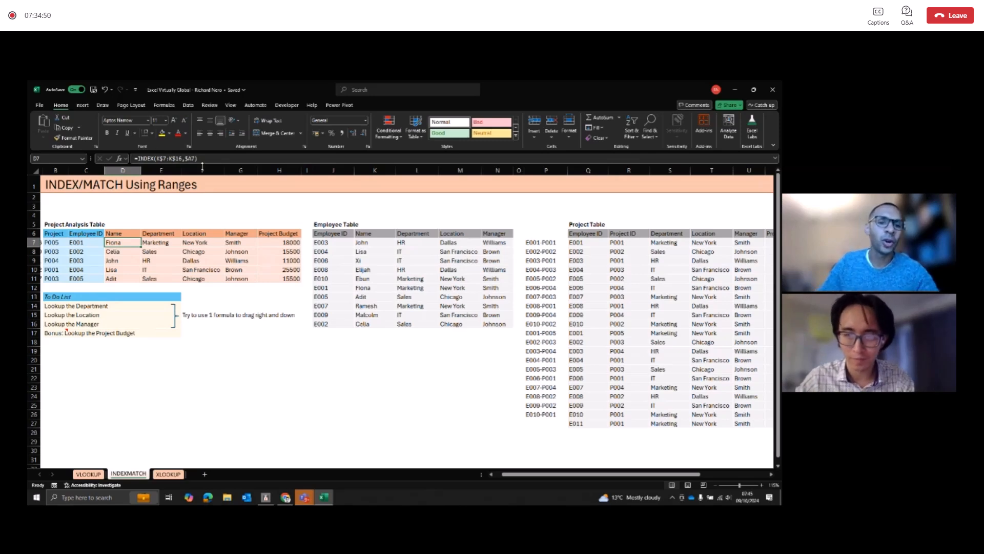
pyautogui.click(173, 158)
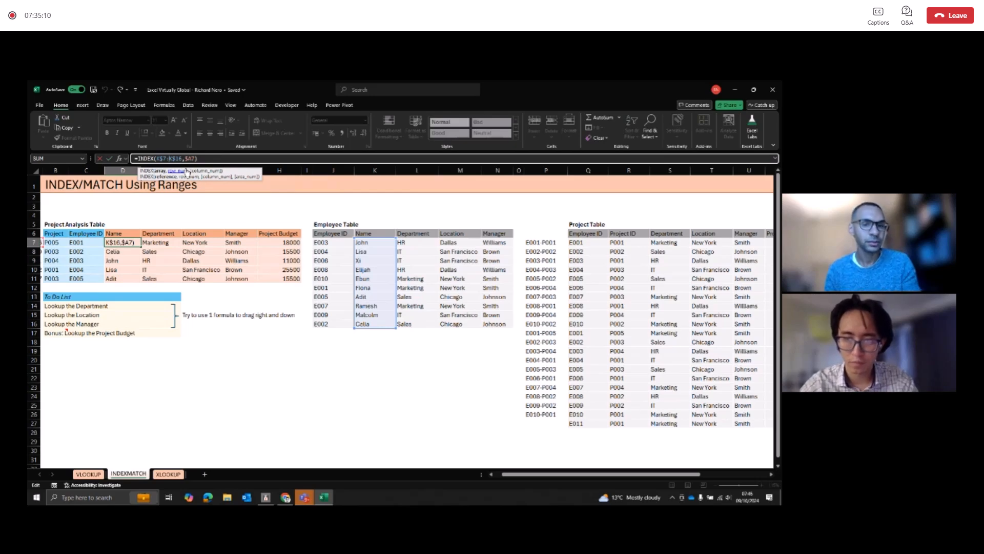
pyautogui.hotkey('ctrl', 'Return')
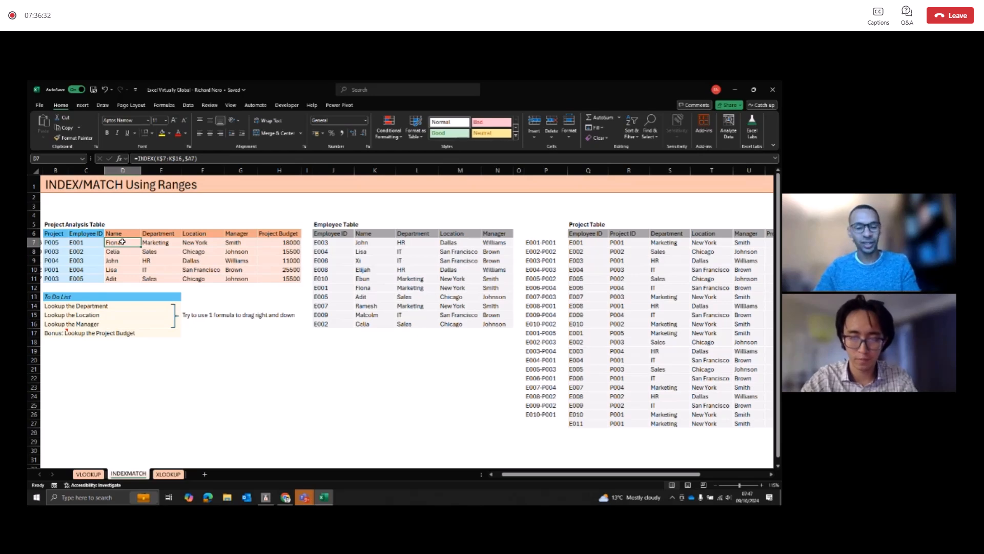
# Step: Highlight the whole block of lookup formulas in the Project Analysis Table, D7:H11
pyautogui.hotkey('shift', 'Right')
pyautogui.hotkey('shift', 'Right')
pyautogui.hotkey('shift', 'Right')
pyautogui.hotkey('shift', 'Right')
pyautogui.hotkey('shift', 'Down')
pyautogui.hotkey('shift', 'Down')
pyautogui.hotkey('shift', 'Down')
pyautogui.hotkey('shift', 'Down')
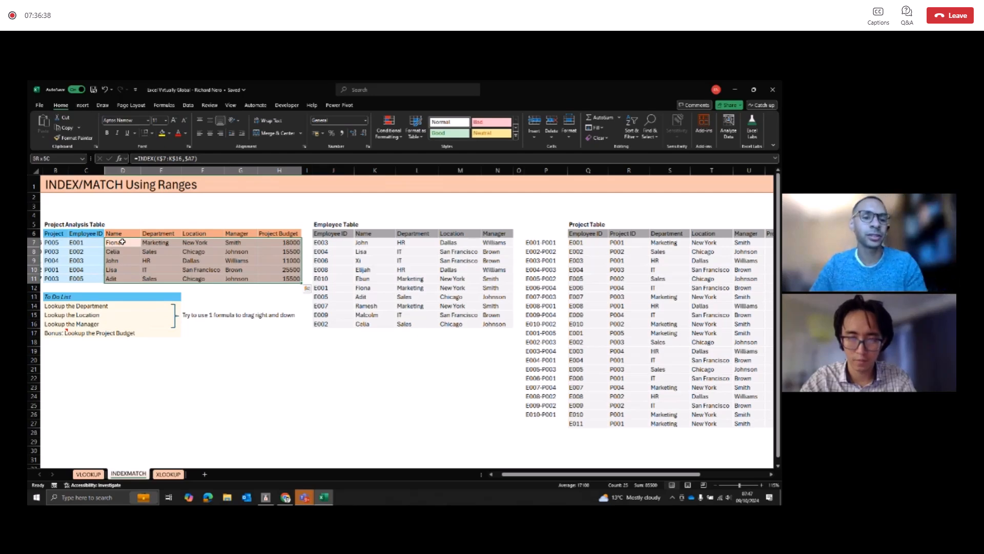
# Step: Copy the lookup formulas in D7:H7 to D5:H5, above the Project Analysis Table headers
pyautogui.click(122, 242)
pyautogui.hotkey('shift', 'Right')
pyautogui.hotkey('shift', 'Right')
pyautogui.hotkey('shift', 'Right')
pyautogui.hotkey('shift', 'Right')
pyautogui.hotkey('ctrl', 'c')
pyautogui.press('Up')
pyautogui.press('Up')
pyautogui.hotkey('ctrl', 'v')
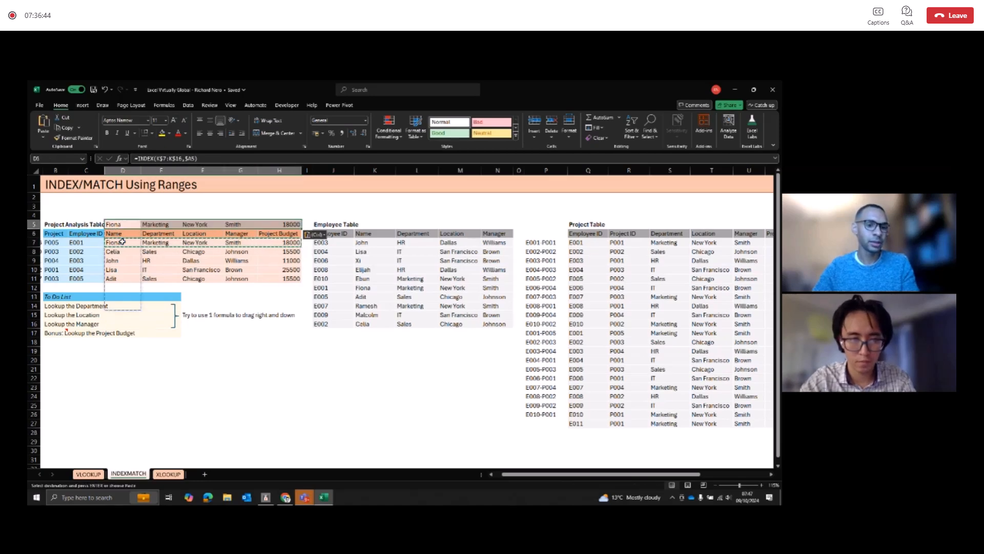
# Step: Replace the lookup formulas in D7:H11 with their values
pyautogui.press('Down')
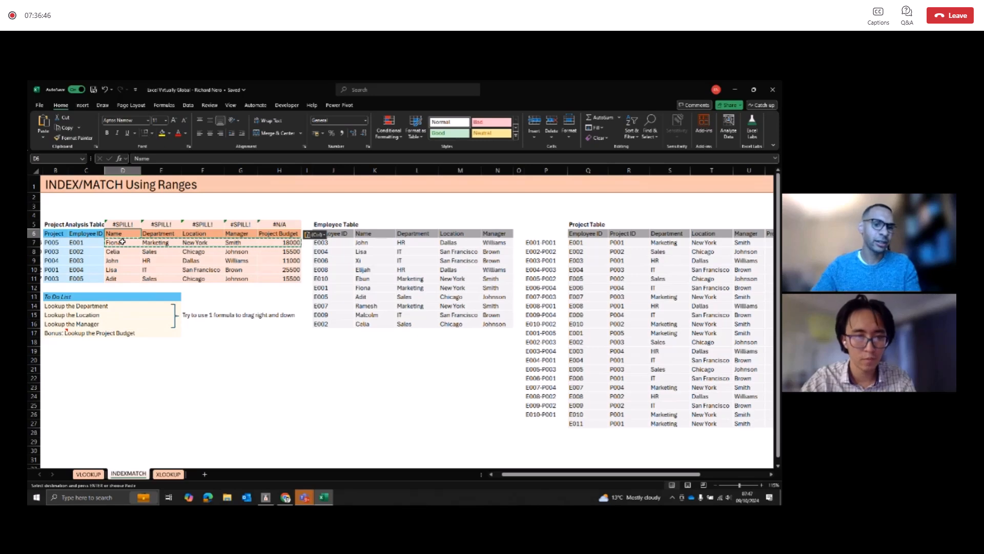
pyautogui.press('Down')
pyautogui.press('Down')
pyautogui.press('Up')
pyautogui.hotkey('ctrl', 'shift', 'Right')
pyautogui.hotkey('ctrl', 'shift', 'Down')
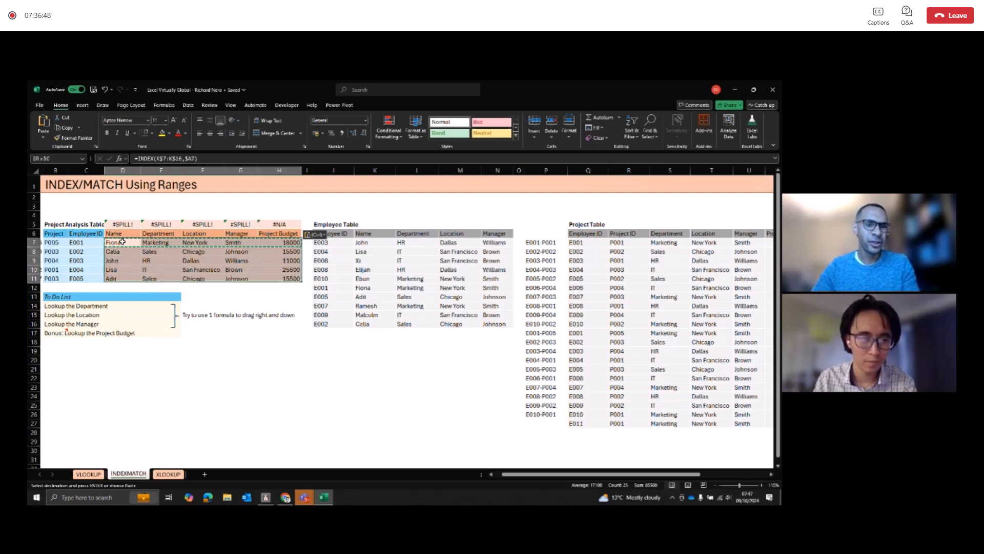
pyautogui.hotkey('ctrl', 'c')
pyautogui.hotkey('ctrl', 'alt', 'v')
pyautogui.press('v')
pyautogui.press('Return')
pyautogui.press('Escape')
# Step: Compare the pasted values in the Project Analysis Table with the formula kept in D5
pyautogui.press('Right')
pyautogui.press('Right')
pyautogui.press('Left')
pyautogui.press('Left')
pyautogui.press('Left')
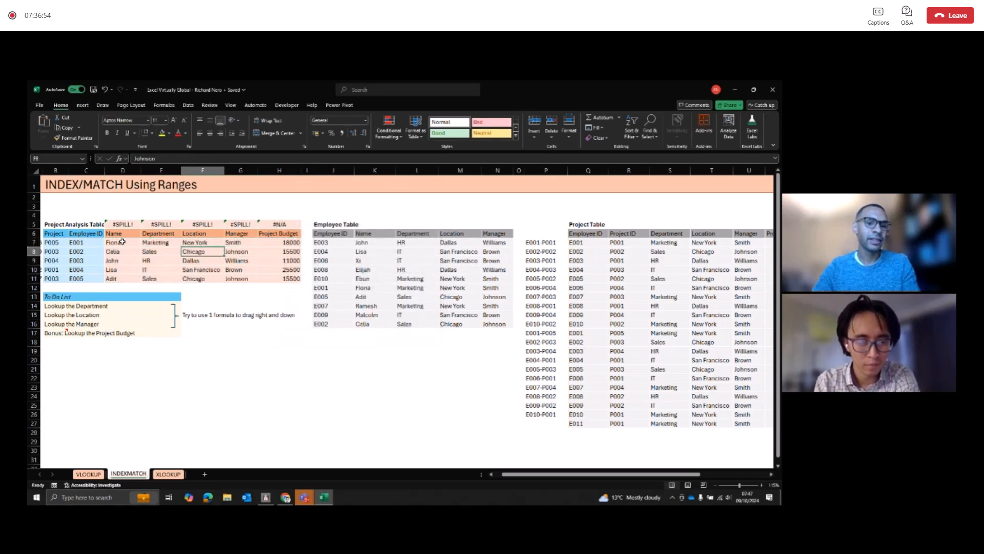
pyautogui.press('Up')
pyautogui.press('Up')
pyautogui.press('Up')
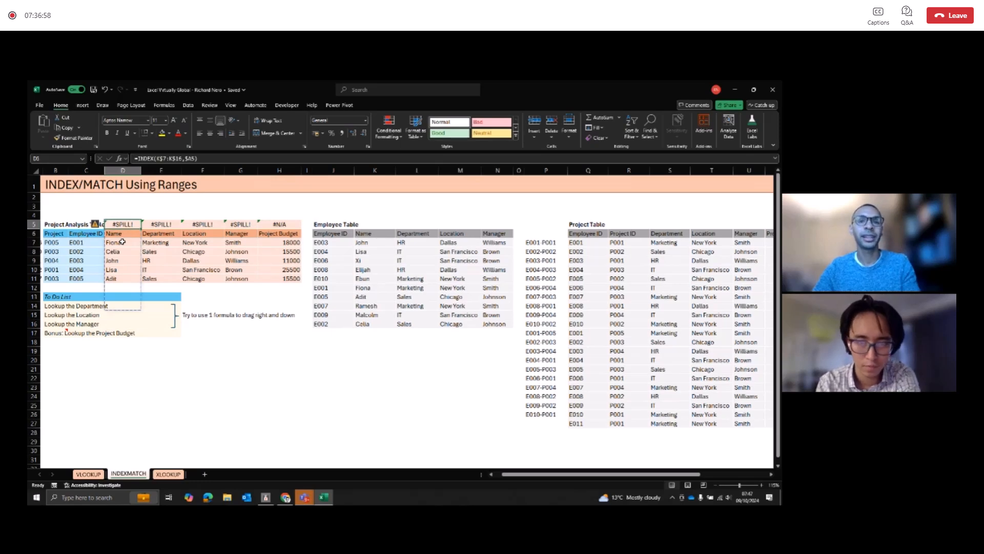
pyautogui.press('Down')
pyautogui.press('Down')
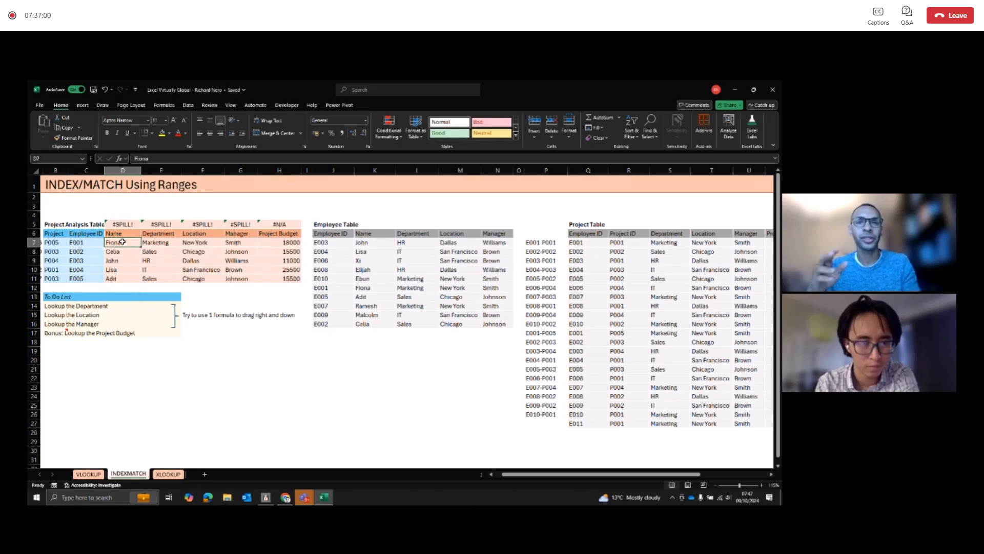